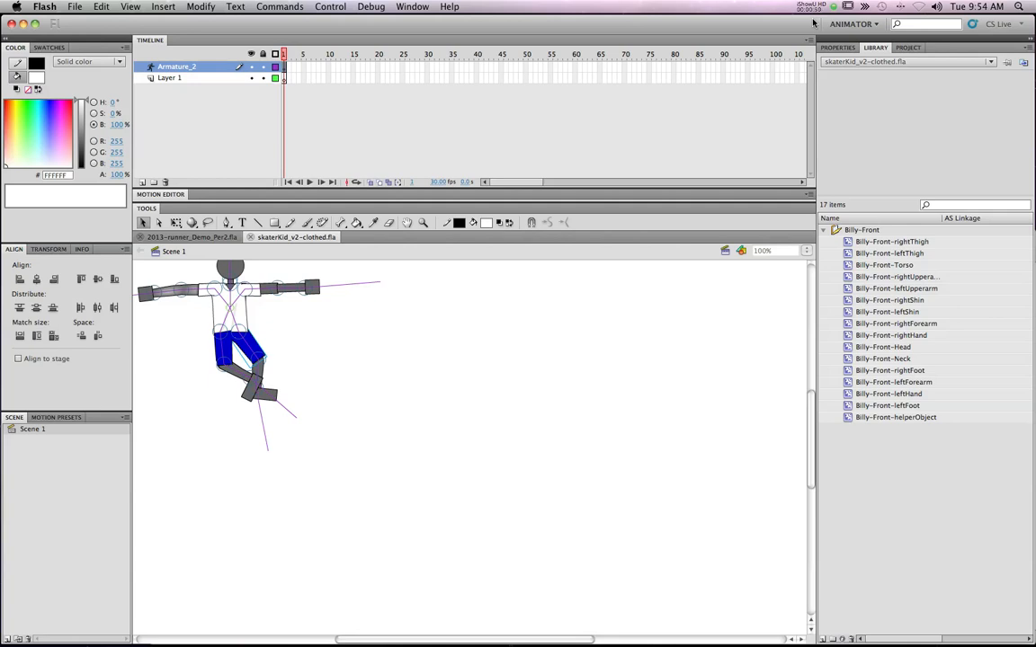
Extend the Armature_2 layer to frame 30 by inserting a frame there
right_click(426, 67)
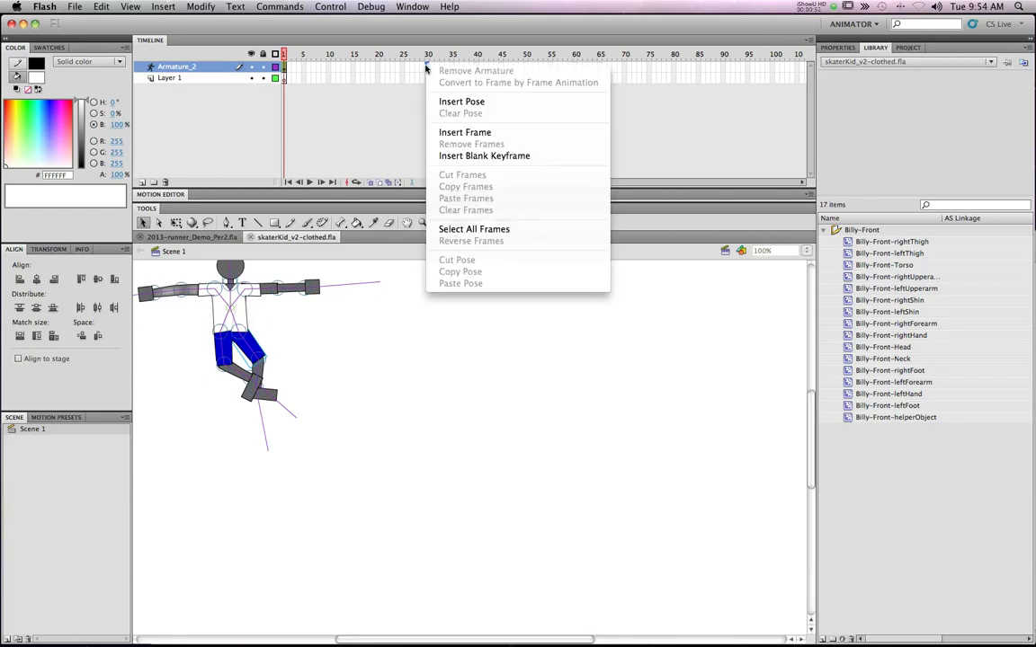
left_click(480, 132)
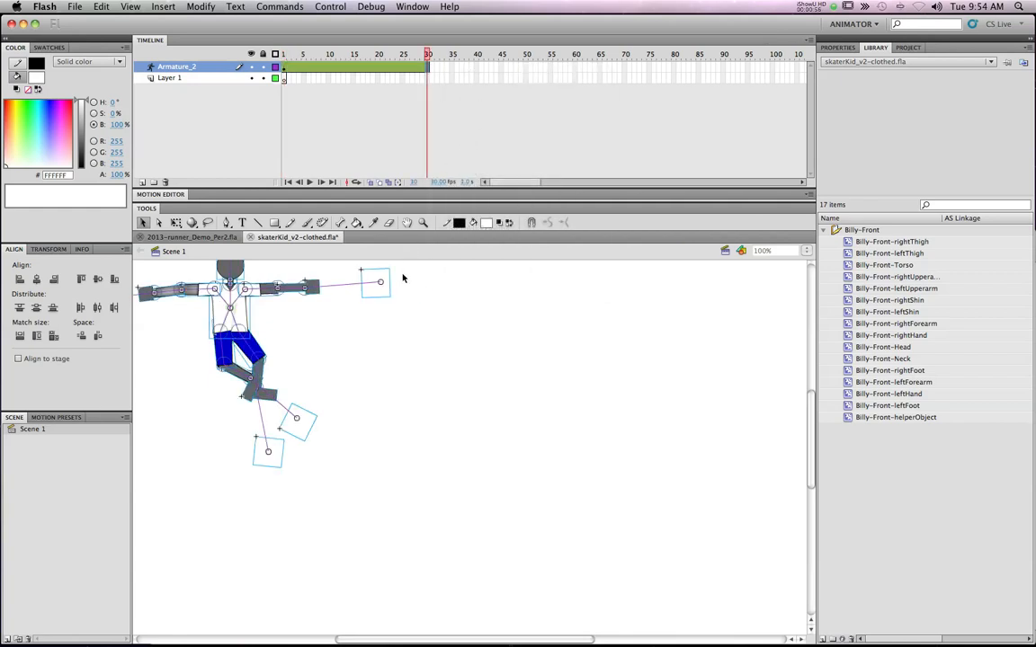
key("super+minus")
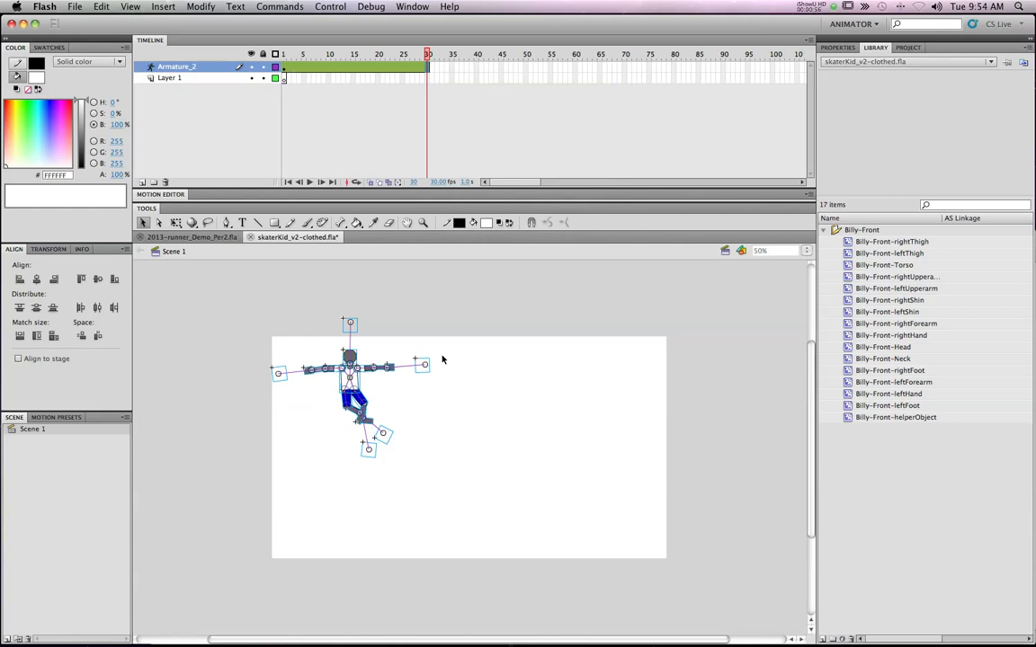
Try to enlarge the whole character at frame 30 with Free Transform, and undo the scaling
left_click(175, 224)
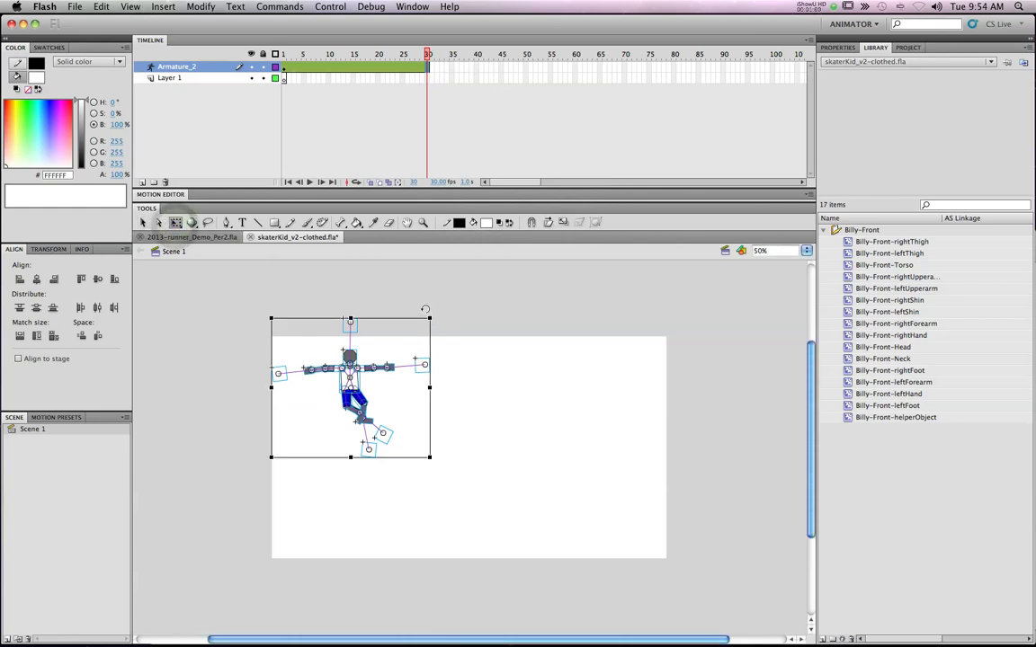
left_click_drag(430, 318, 599, 245)
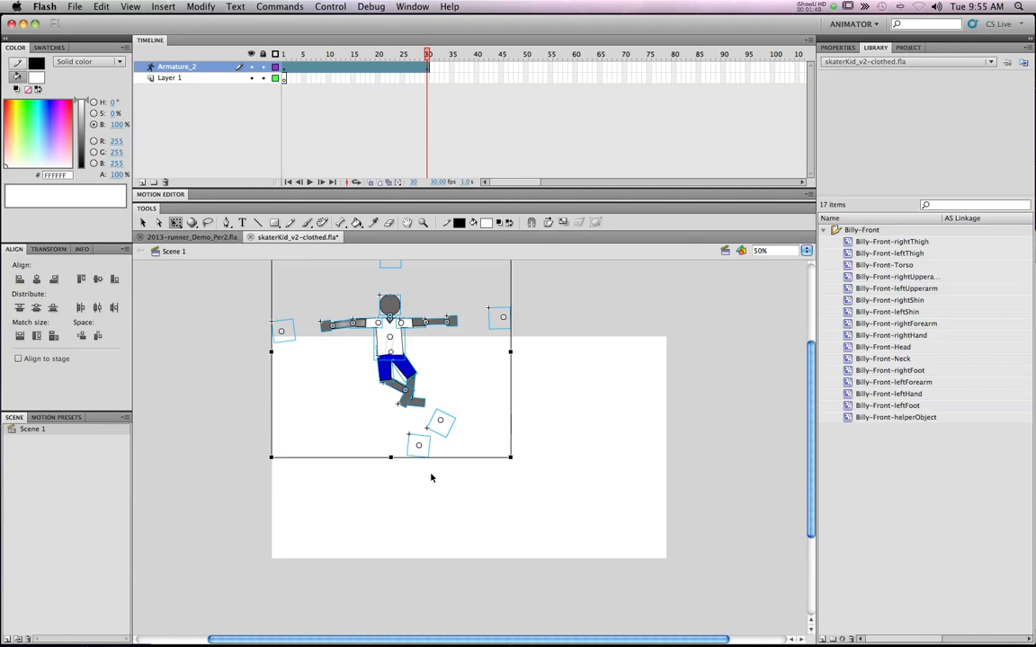
key("super+z")
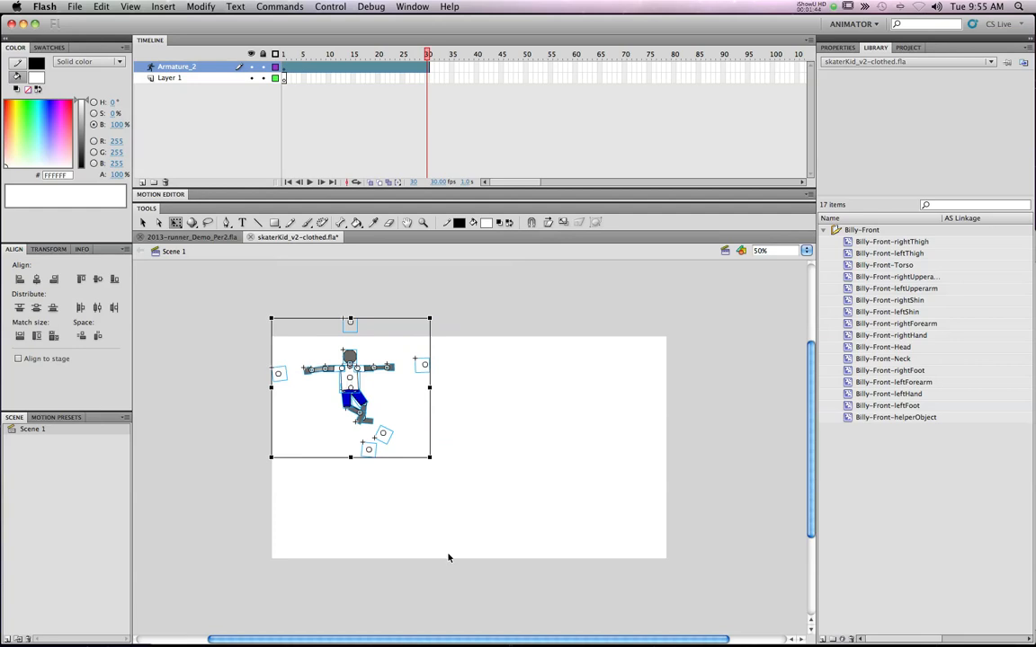
At frame 30, pose the armature with its legs uncrossed by moving the crossed foot beneath its own hip
left_click(139, 223)
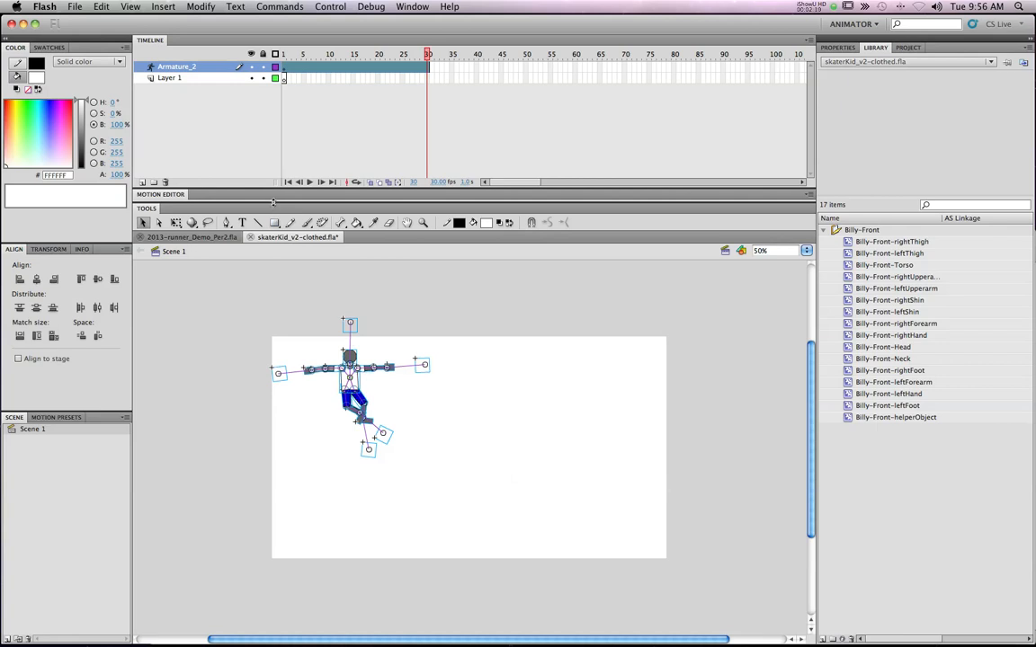
mouse_move(358, 415)
left_mouse_down()
mouse_move(335, 442)
mouse_move(355, 427)
mouse_move(342, 433)
mouse_move(340, 421)
mouse_move(343, 432)
left_mouse_up()
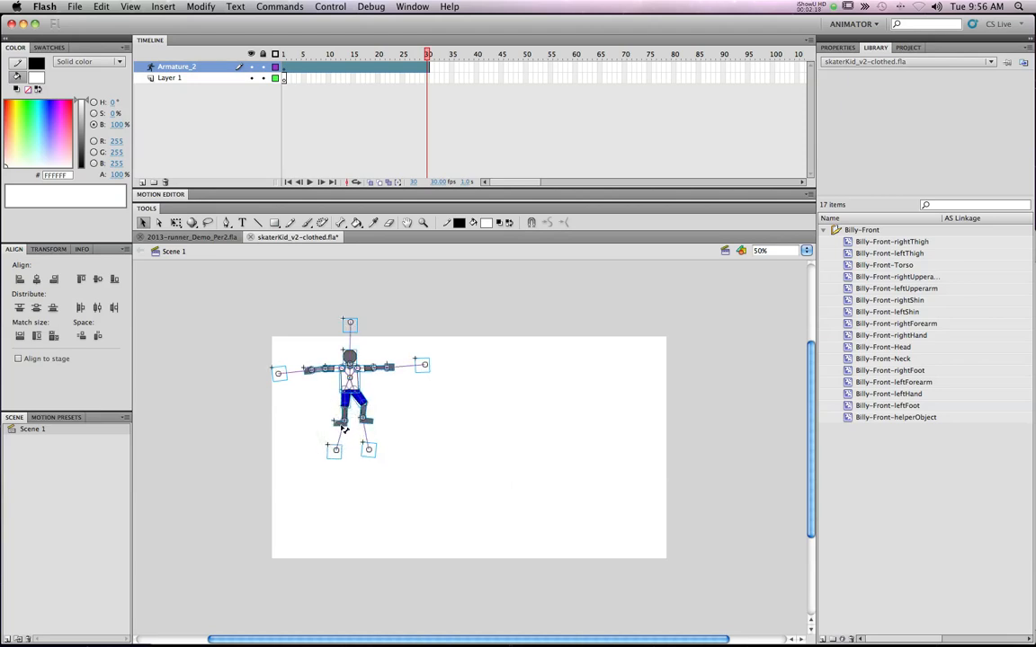
left_click(143, 223)
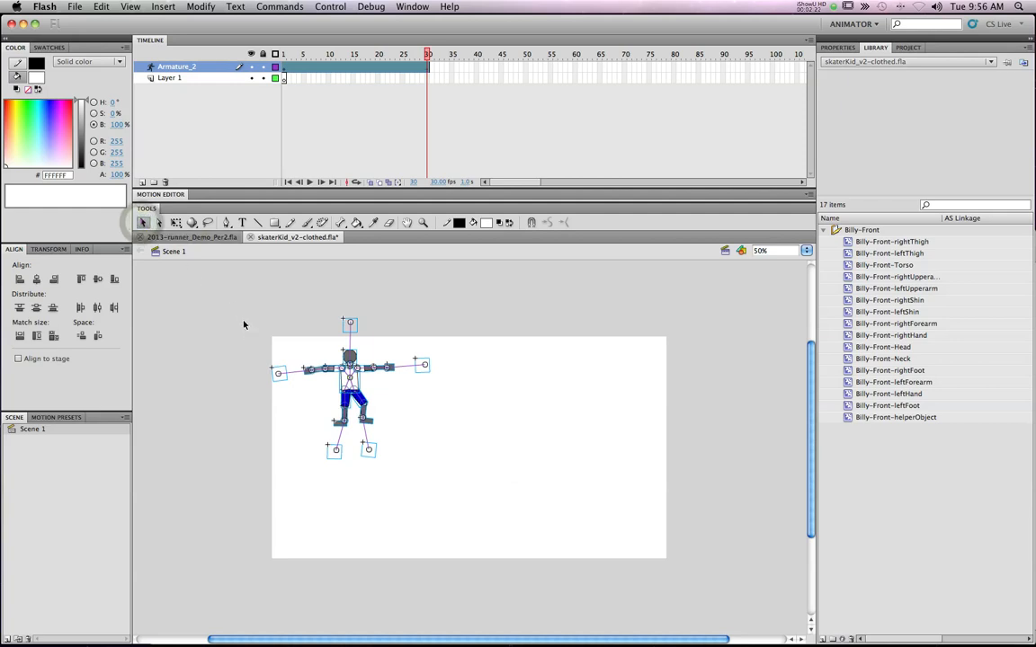
Select the character's parts and convert them to a movie clip symbol named Billy-Front-Scene1
left_click_drag(226, 300, 647, 550)
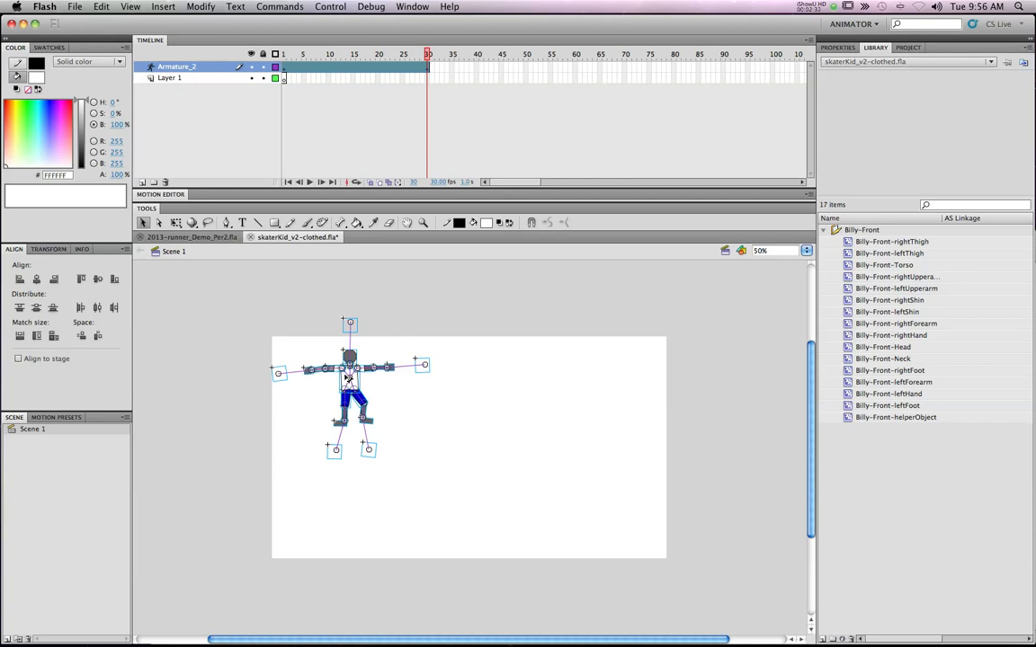
left_click_drag(206, 309, 401, 496)
left_click(400, 493)
left_click_drag(383, 438, 398, 465)
right_click(352, 384)
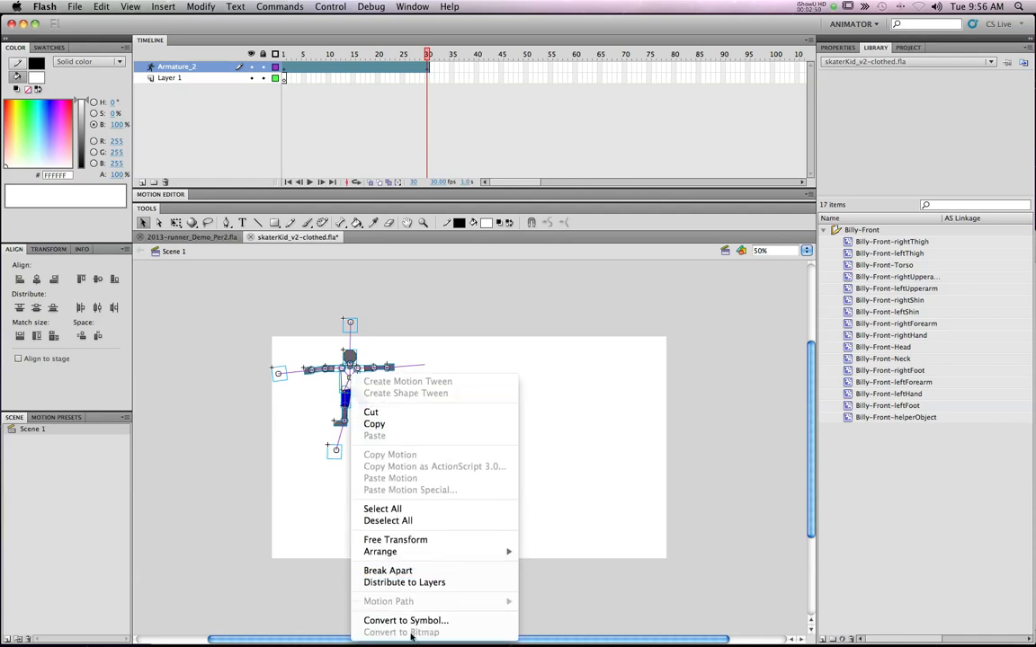
left_click(411, 622)
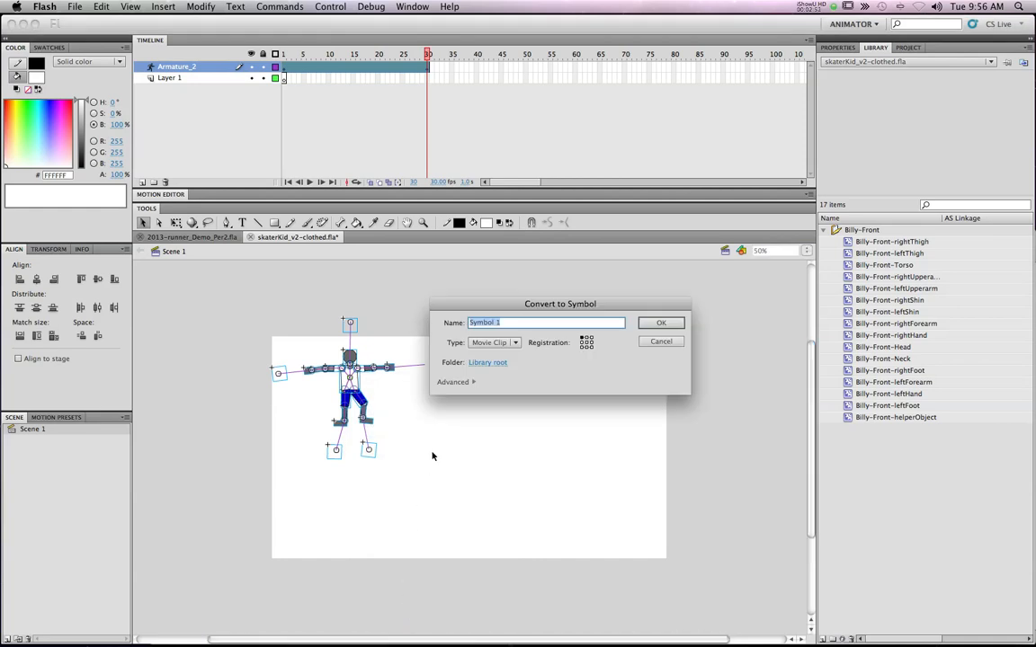
type("Billy-Front-Scene1")
key("Return")
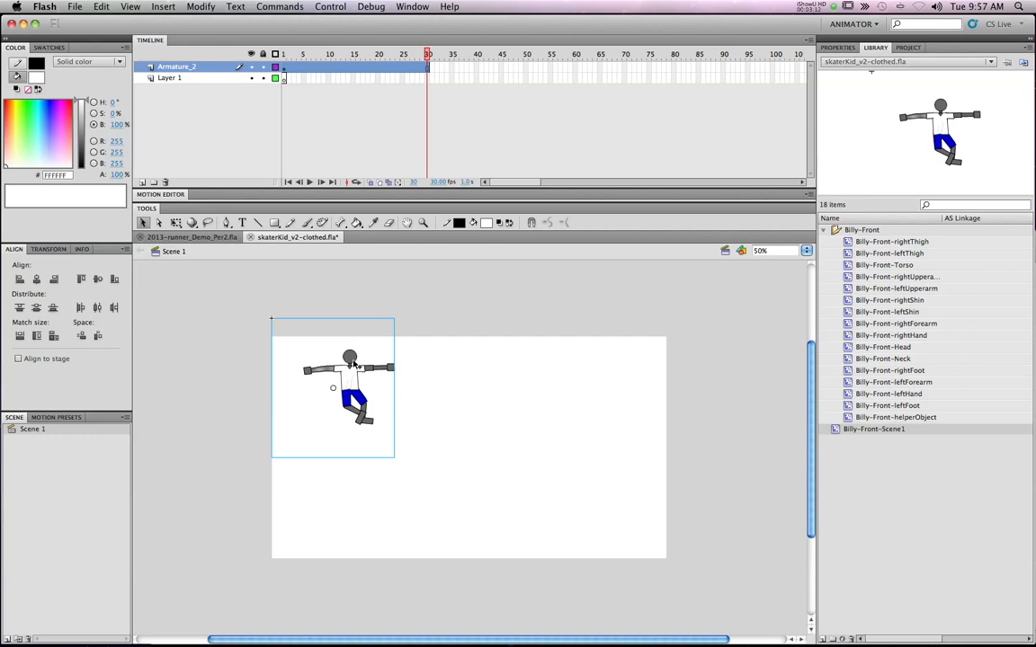
Open the Billy-Front-Scene1 symbol for editing and check whether its contents still behave as an armature
double_click(358, 374)
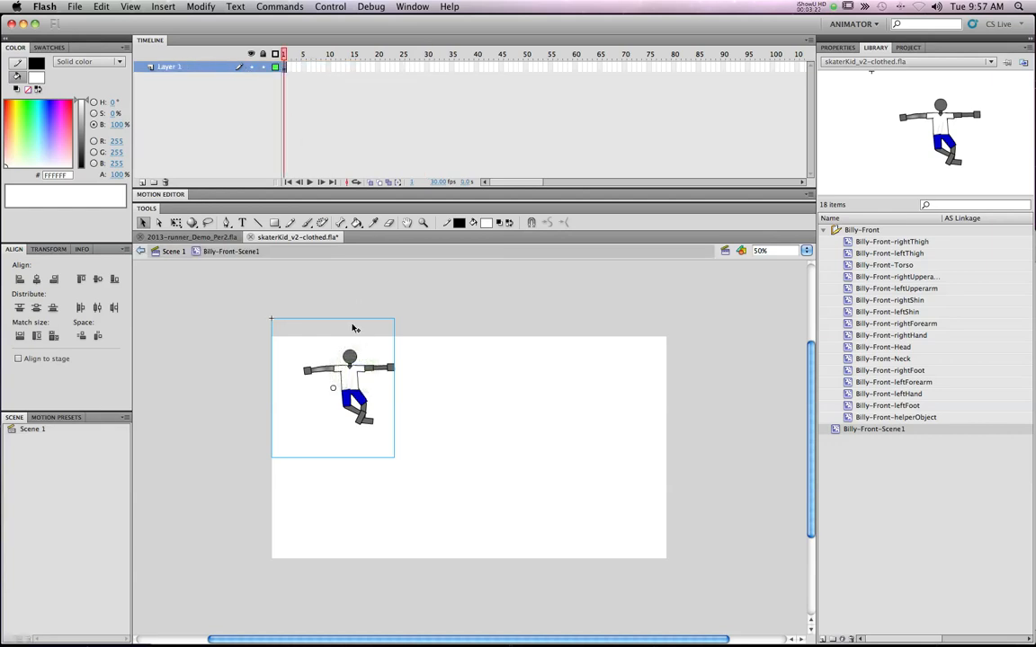
left_click(211, 377)
left_click(427, 387)
left_click(346, 374)
left_click(490, 372)
left_click(440, 366)
left_click(440, 298)
left_click(318, 287)
left_click(226, 363)
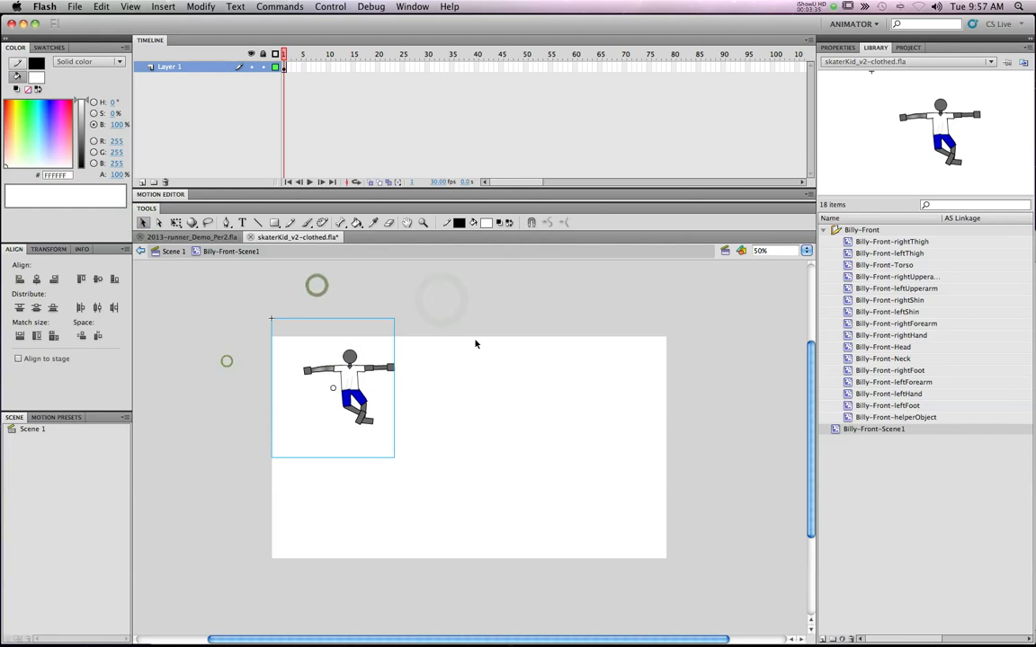
Return to Scene 1, reopen the symbol and examine the torso and arm parts up close
left_click(161, 253)
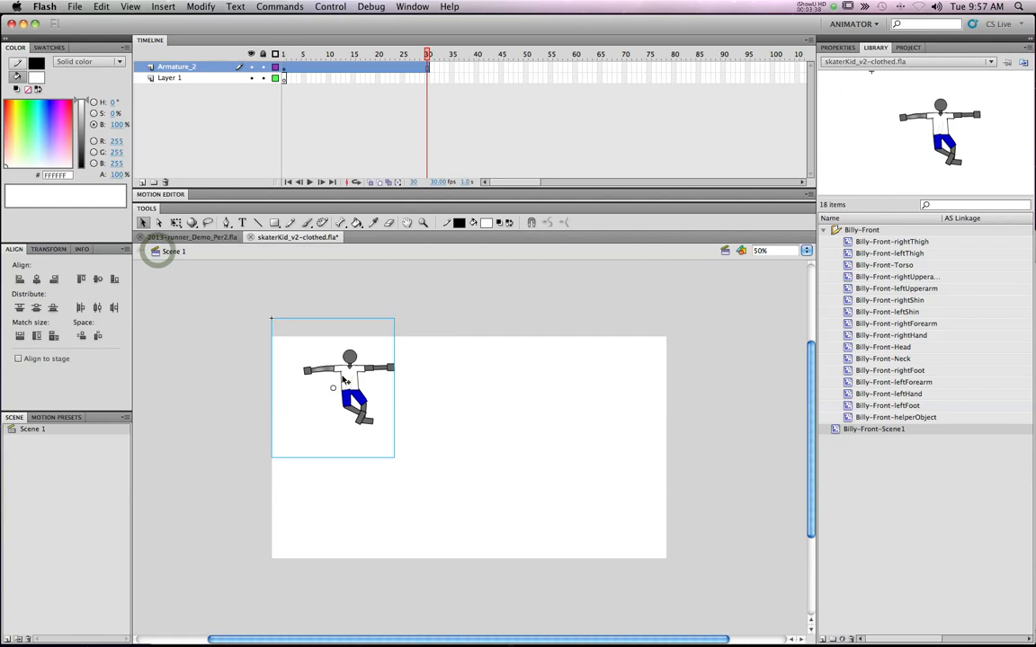
double_click(343, 381)
left_click(402, 376)
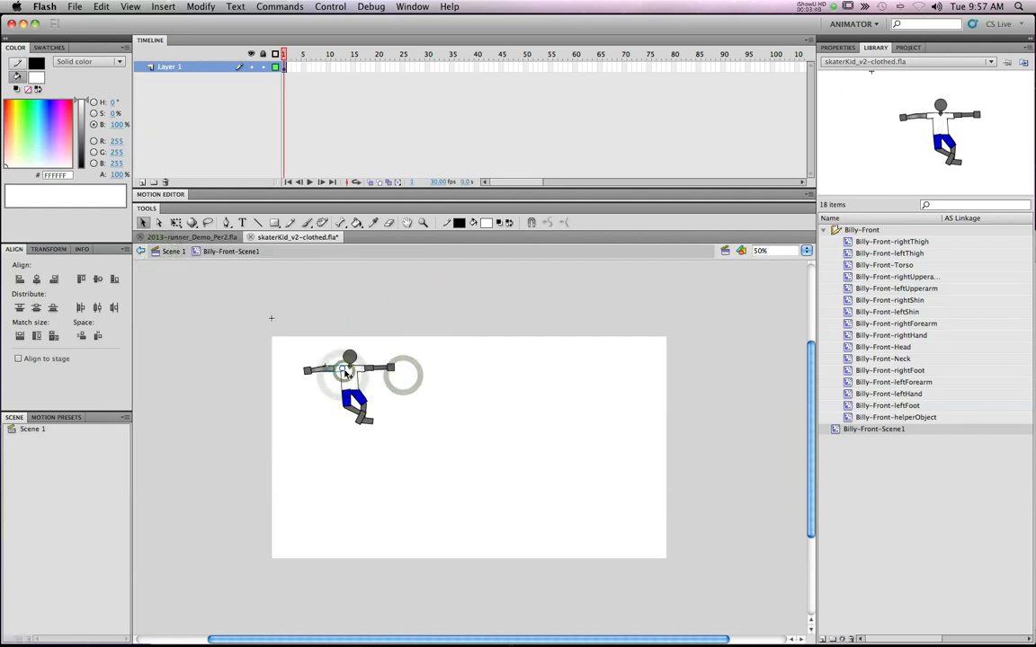
left_click(353, 380)
key("super+equal")
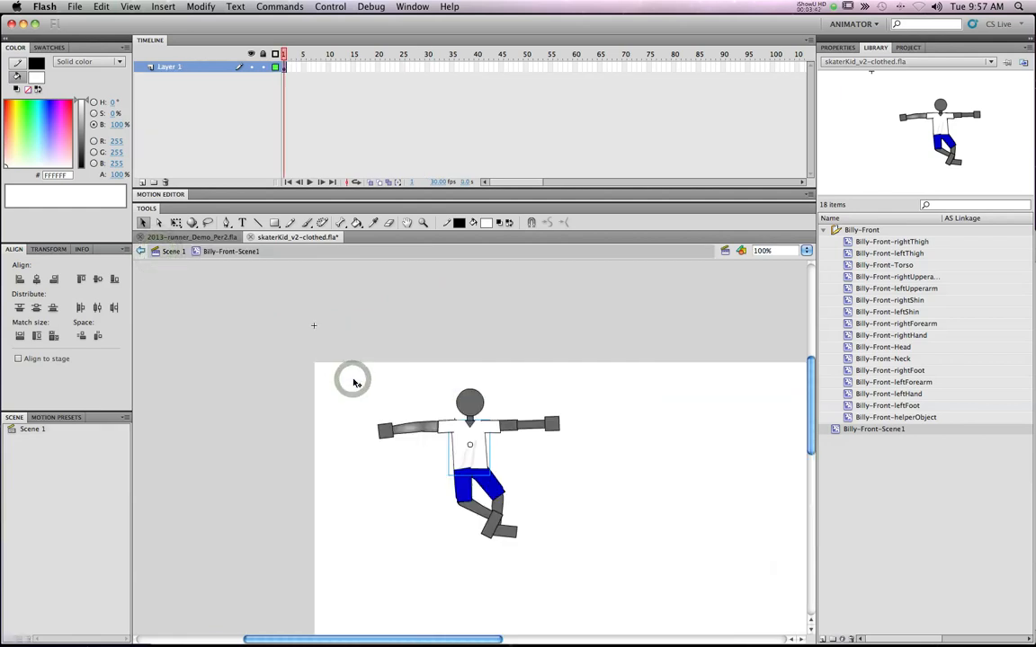
key("super+equal")
left_click(550, 399)
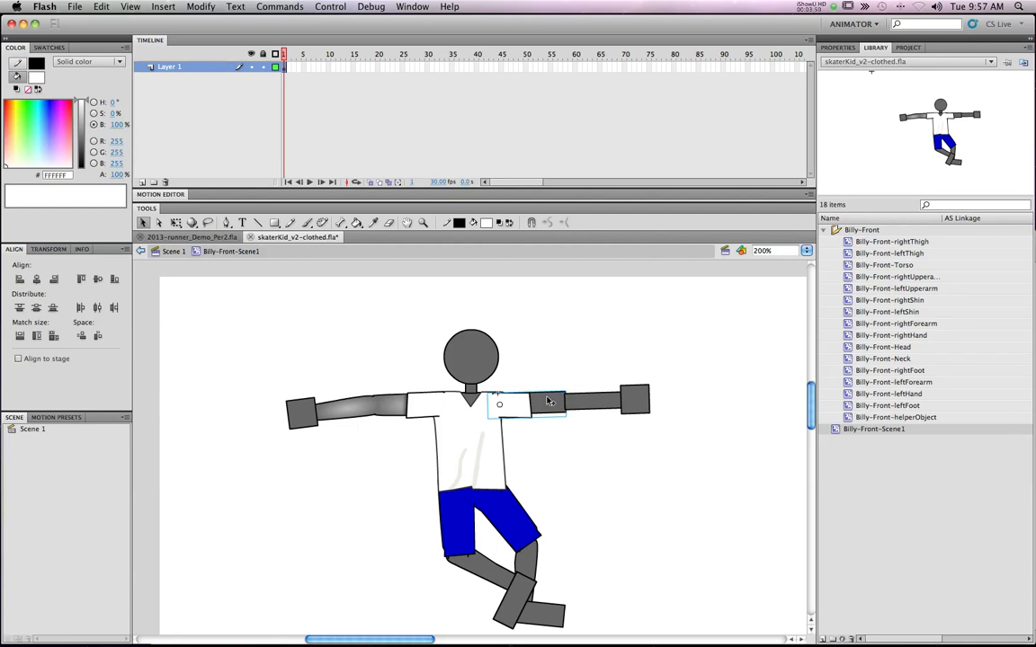
key("super+minus")
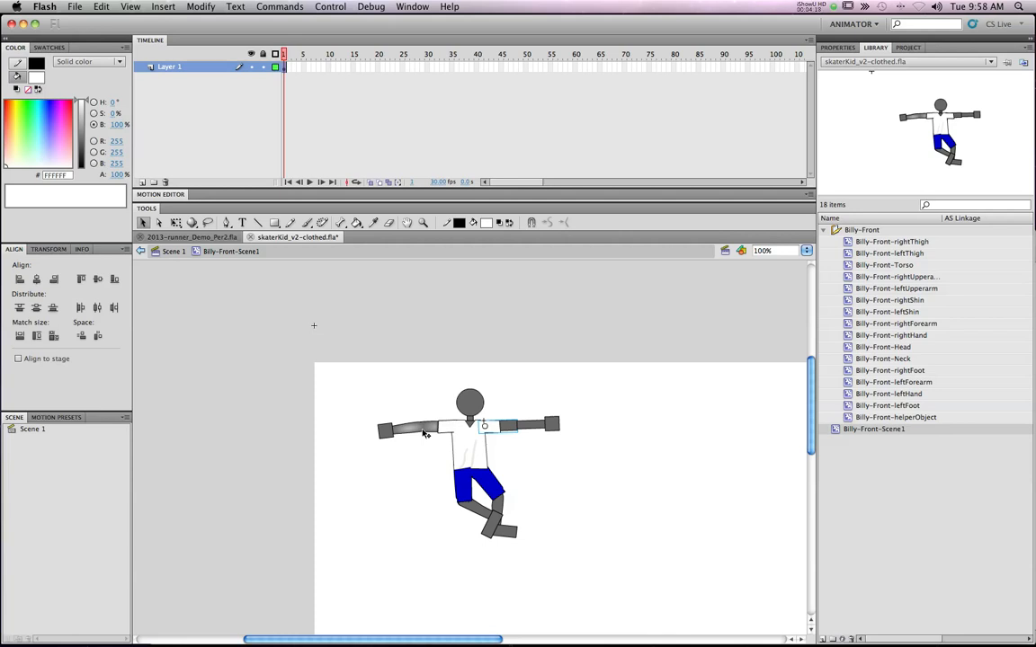
Undo the selection and edit-mode changes and the symbol conversion, going back to the posed armature in Scene 1
left_click(101, 6)
left_click(103, 18)
left_click(104, 8)
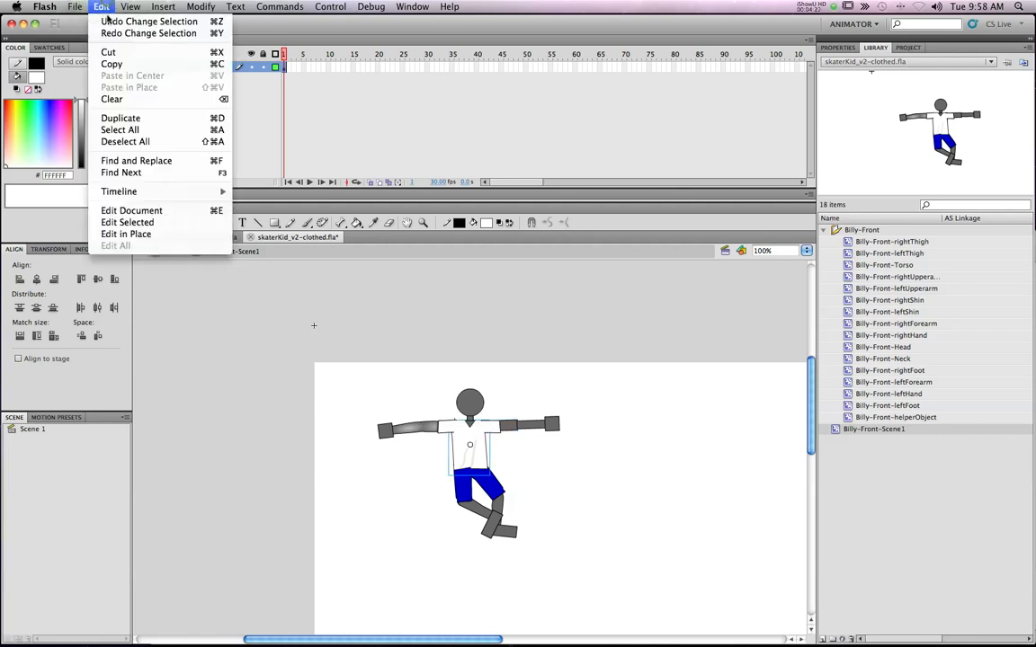
left_click(107, 19)
left_click(102, 6)
left_click(108, 20)
left_click(102, 7)
left_click(106, 20)
left_click(102, 7)
left_click(106, 19)
left_click(102, 6)
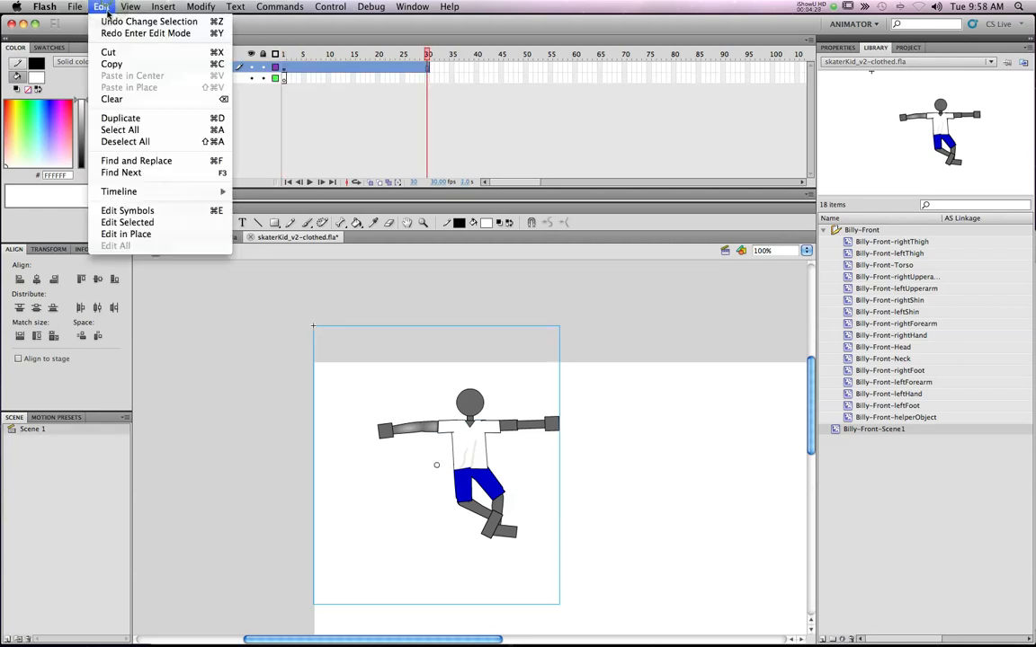
left_click(106, 20)
left_click(104, 6)
left_click(106, 20)
left_click(102, 6)
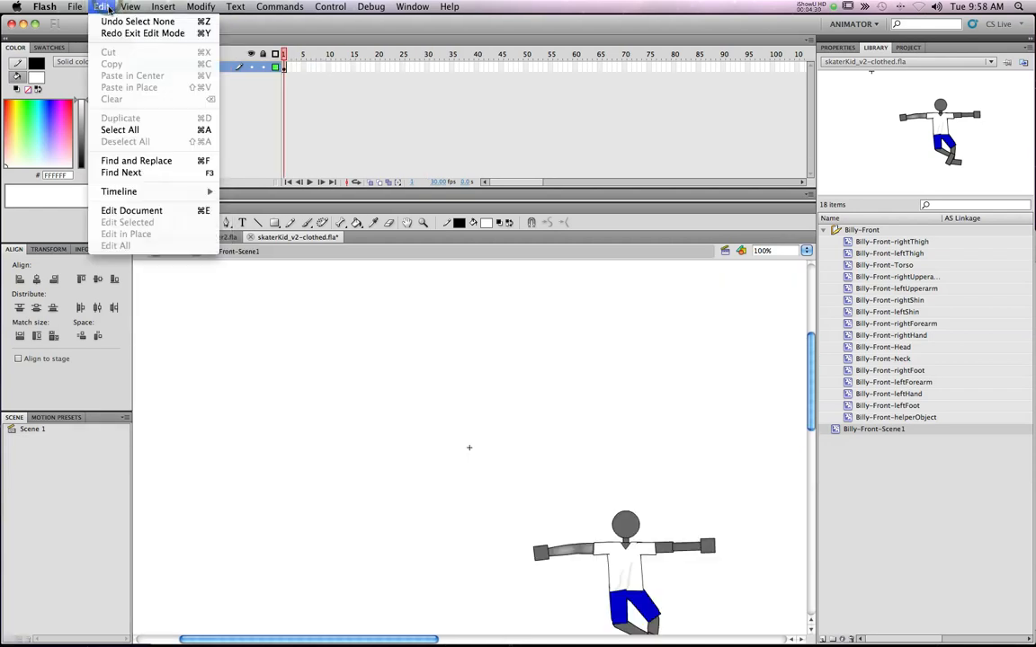
left_click(108, 20)
left_click(101, 6)
left_click(106, 20)
left_click(102, 6)
left_click(106, 20)
left_click(102, 6)
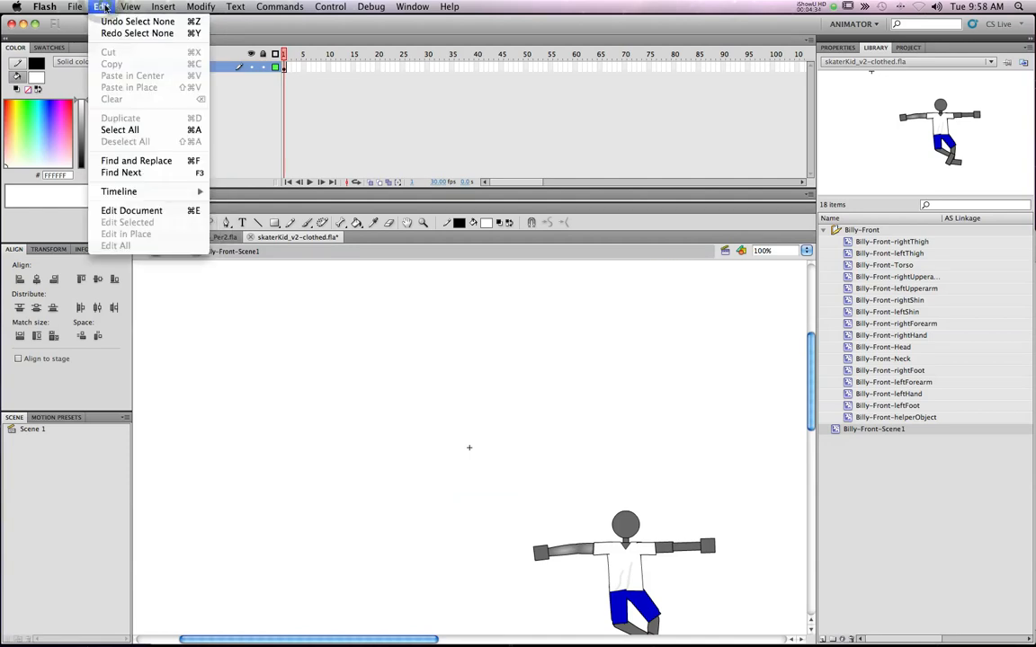
left_click(106, 19)
left_click(108, 6)
left_click(114, 20)
left_click(105, 6)
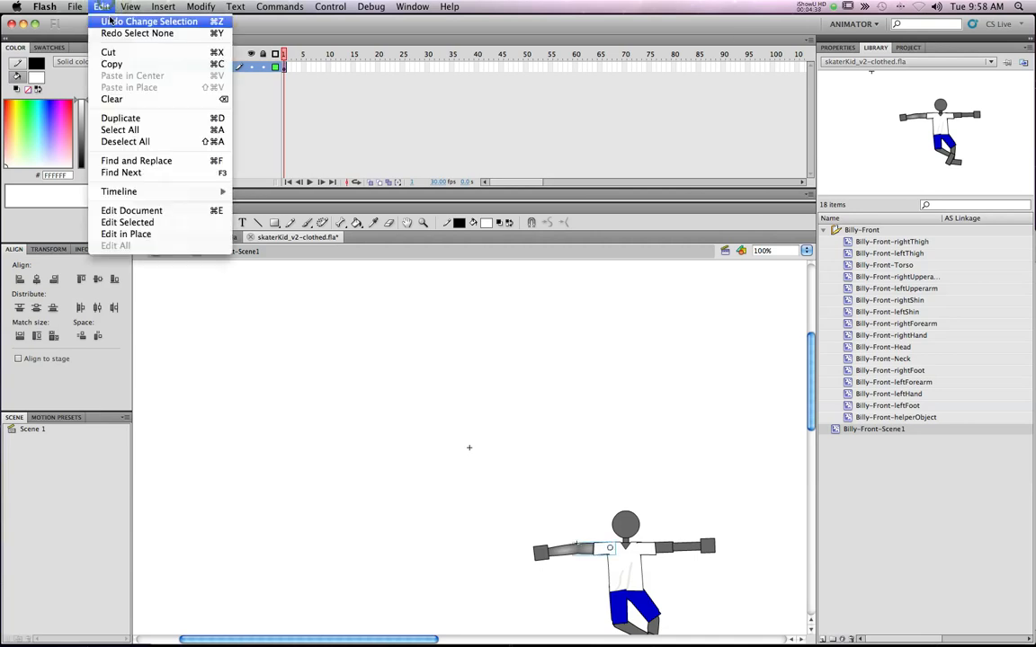
left_click(110, 20)
left_click(104, 6)
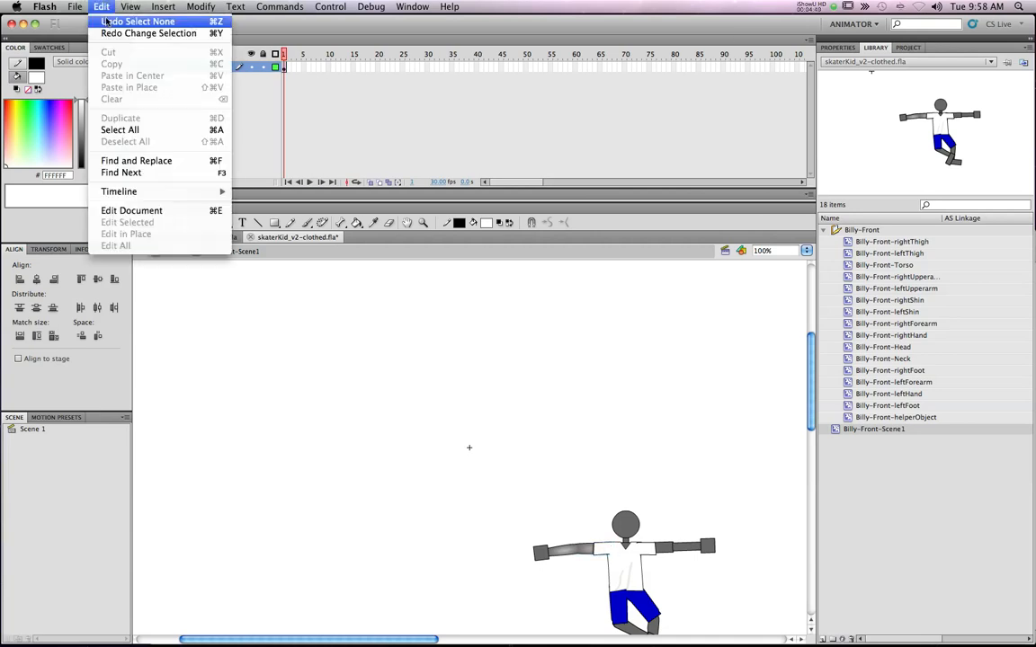
left_click(111, 20)
left_click(104, 6)
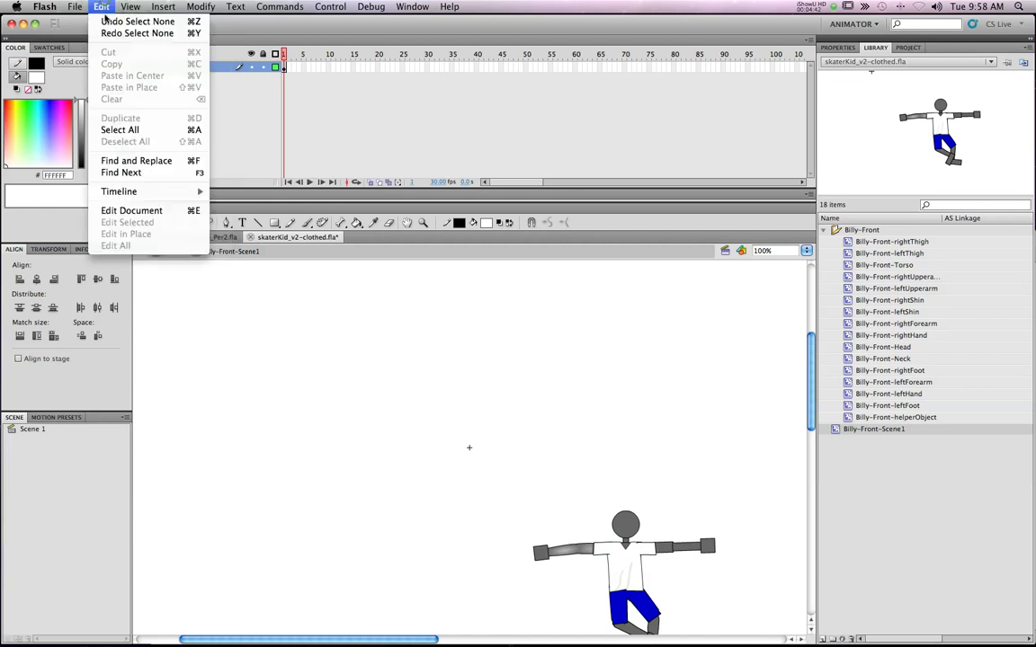
left_click(106, 21)
left_click(103, 6)
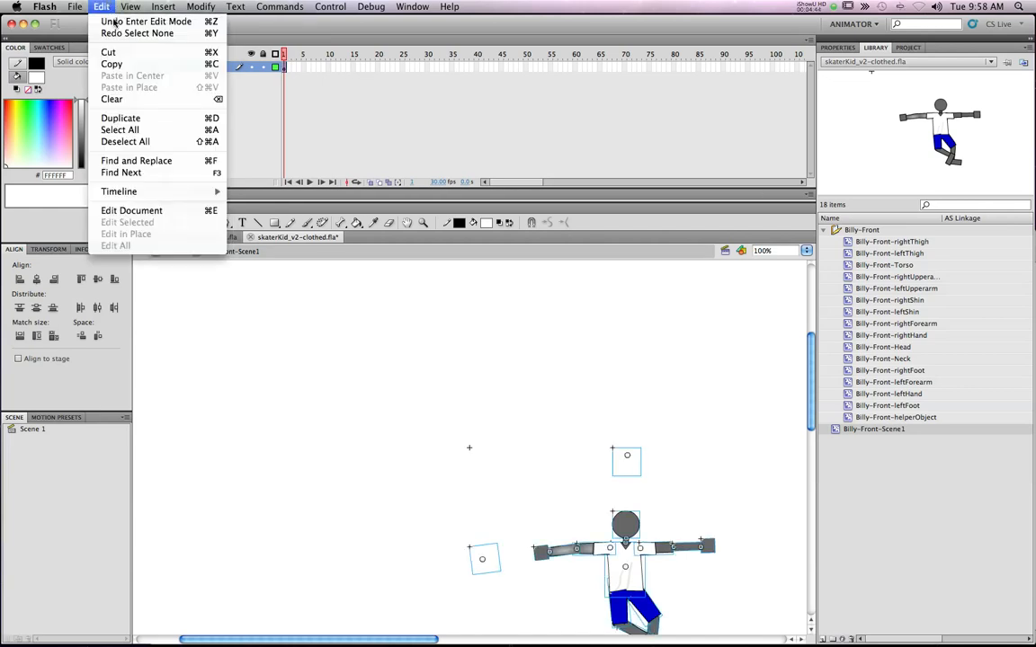
left_click(111, 21)
left_click(104, 6)
left_click(111, 20)
left_click(103, 6)
left_click(112, 20)
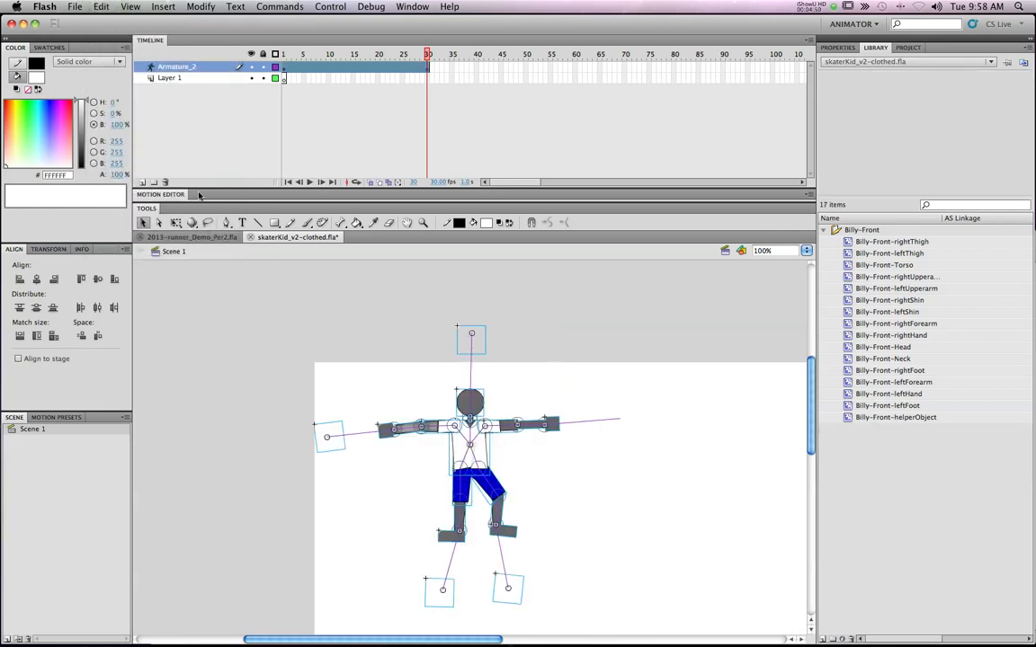
Select the entire armature including all helper objects and convert it to a movie clip symbol named Billy-Front-Scene1
left_click_drag(224, 287, 736, 624)
right_click(483, 454)
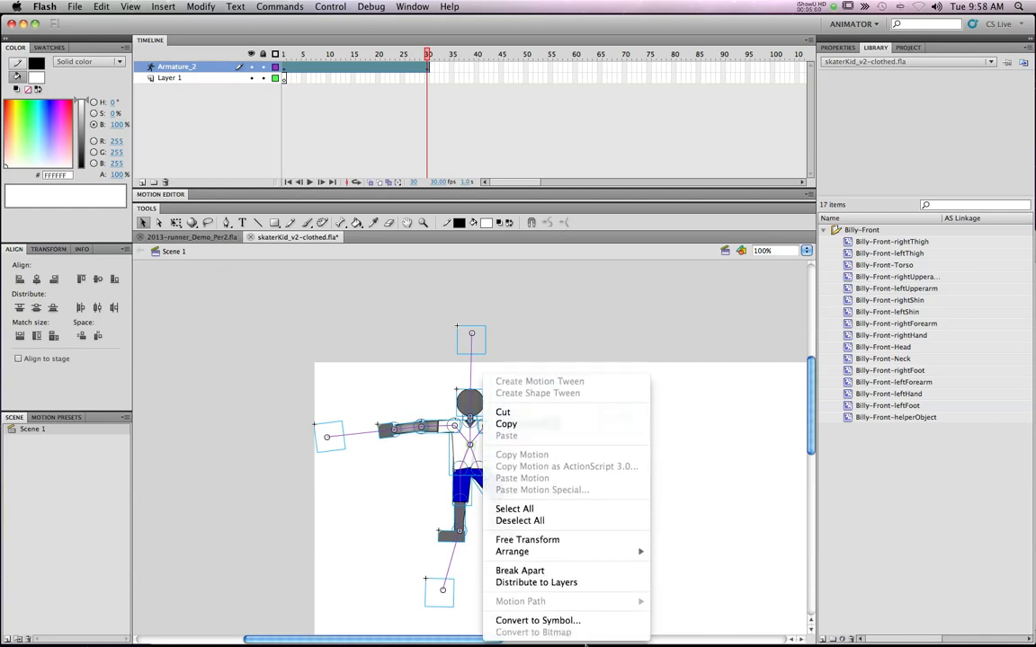
left_click(579, 621)
type("Billy-")
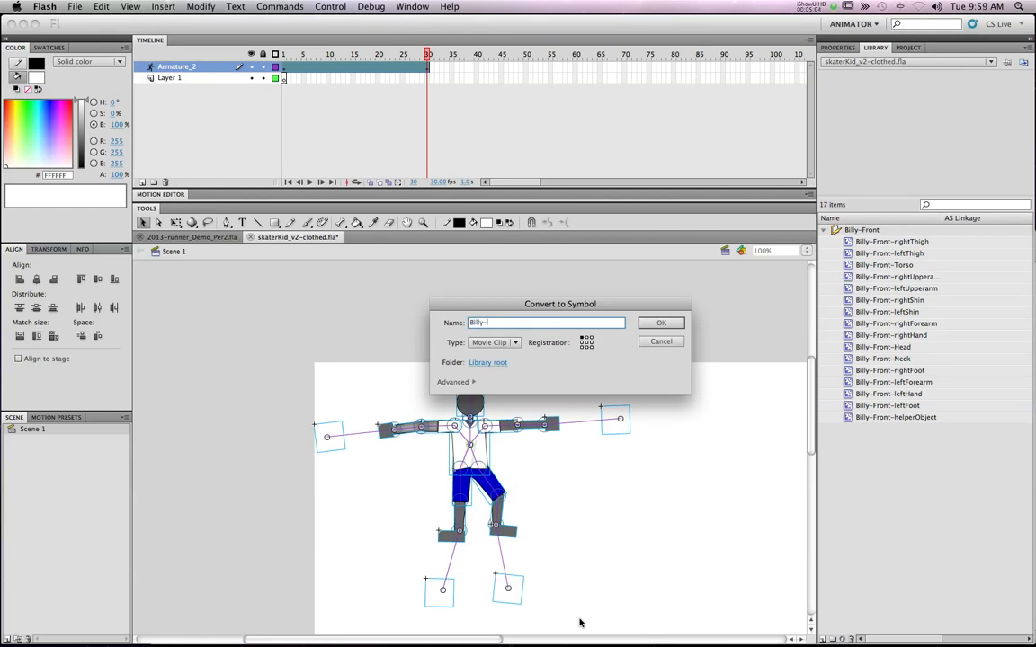
type("Front-Scene1")
key("Return")
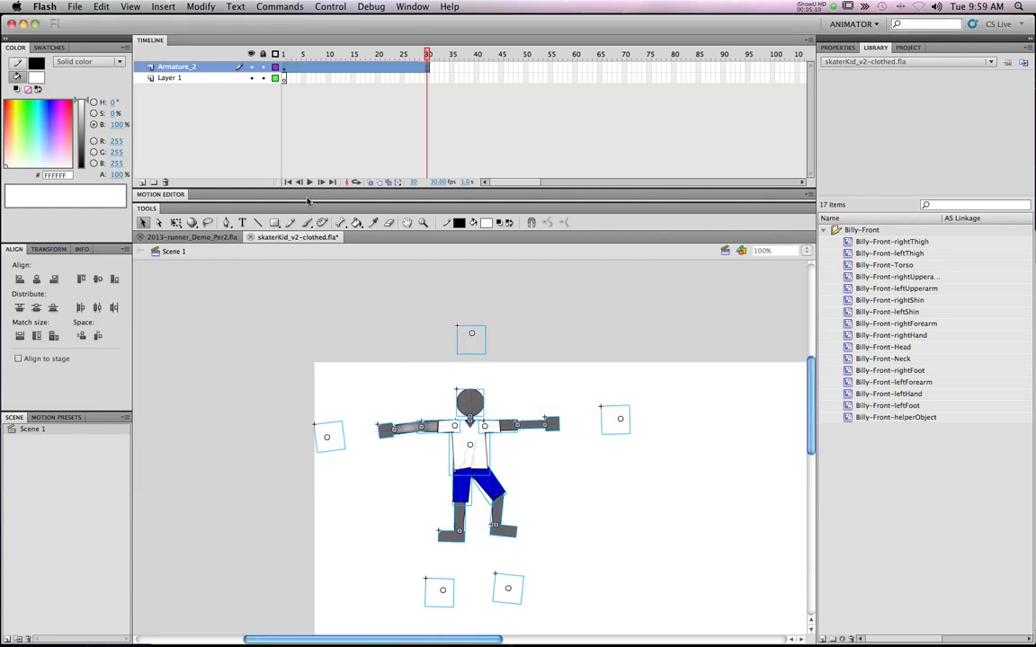
left_click(143, 222)
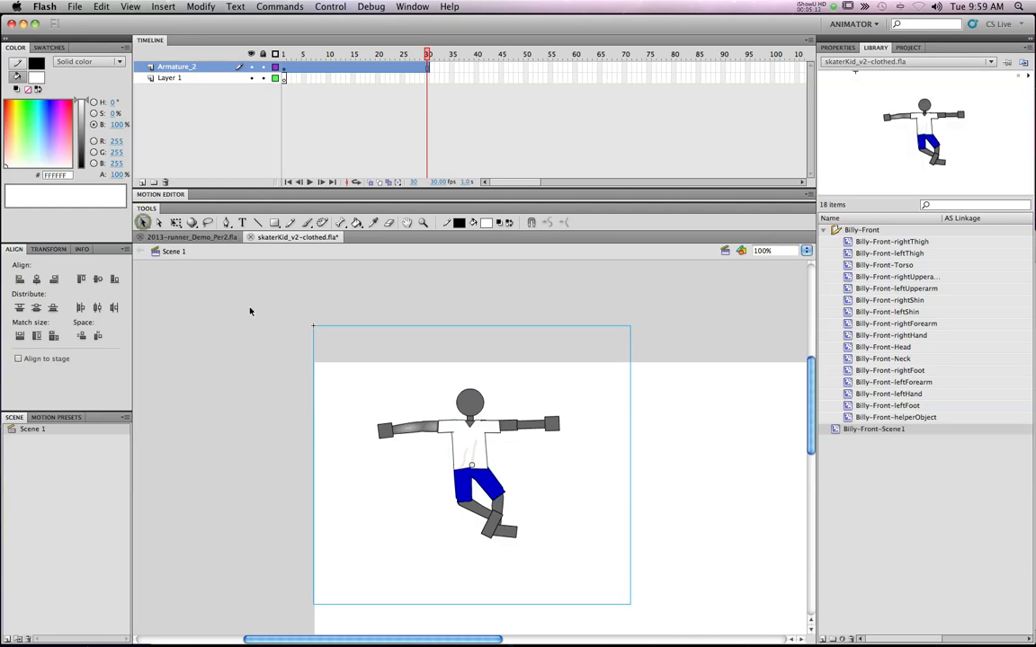
Open the Billy-Front-Scene1 symbol for editing and scrub its armature timeline back to frame 1
left_click(473, 288)
double_click(473, 448)
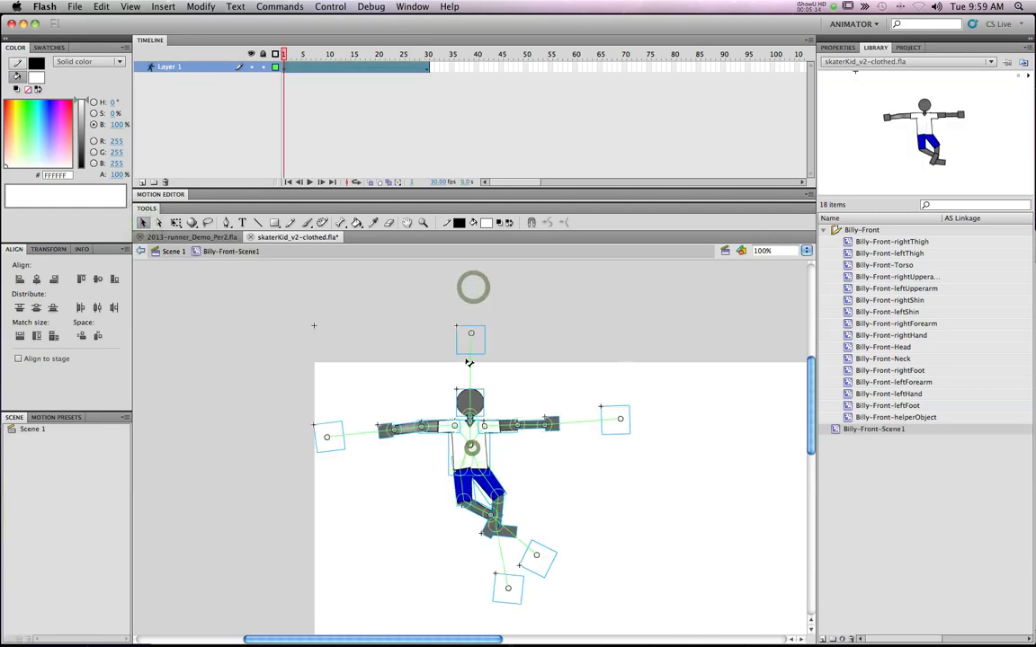
left_click_drag(320, 53, 194, 56)
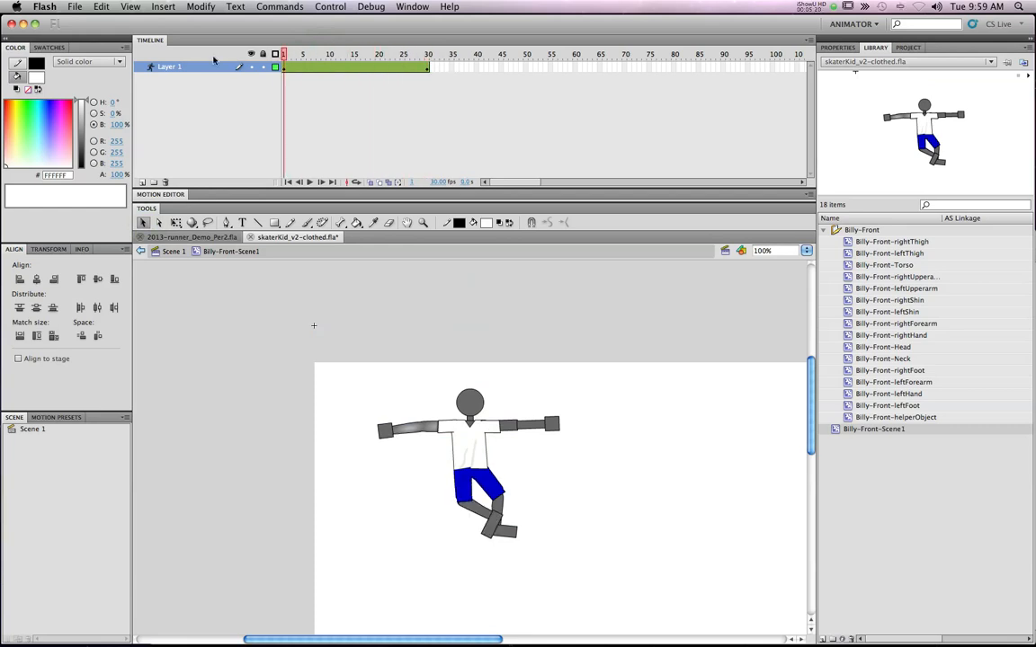
Return to Scene 1, scrub its timeline to frame 30 and bring the whole stage into view at 50% zoom
left_click(171, 257)
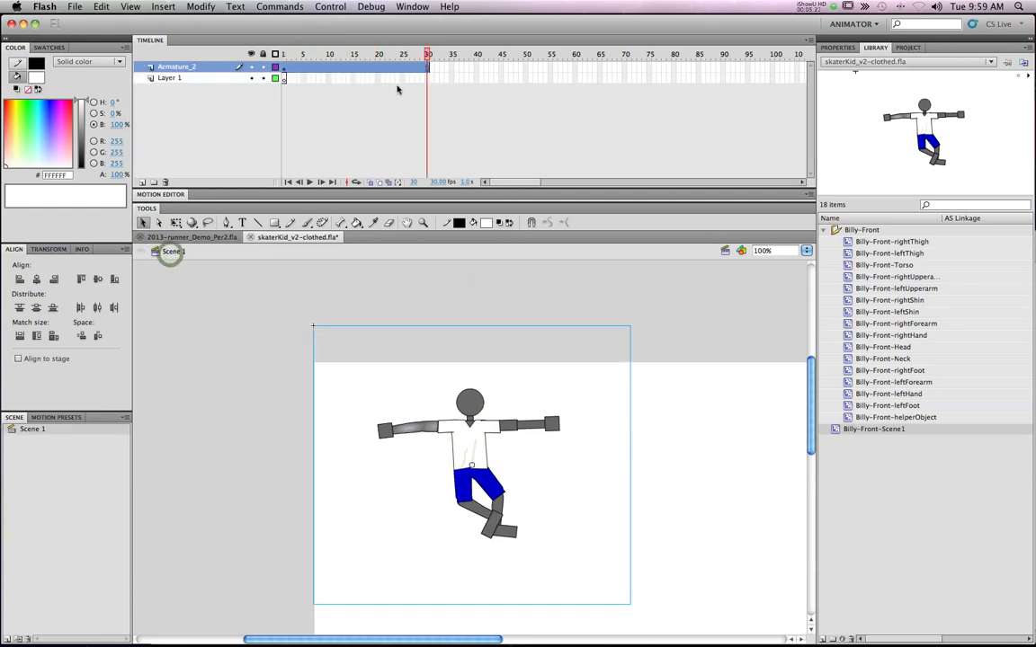
left_click(340, 56)
left_click_drag(340, 61, 428, 56)
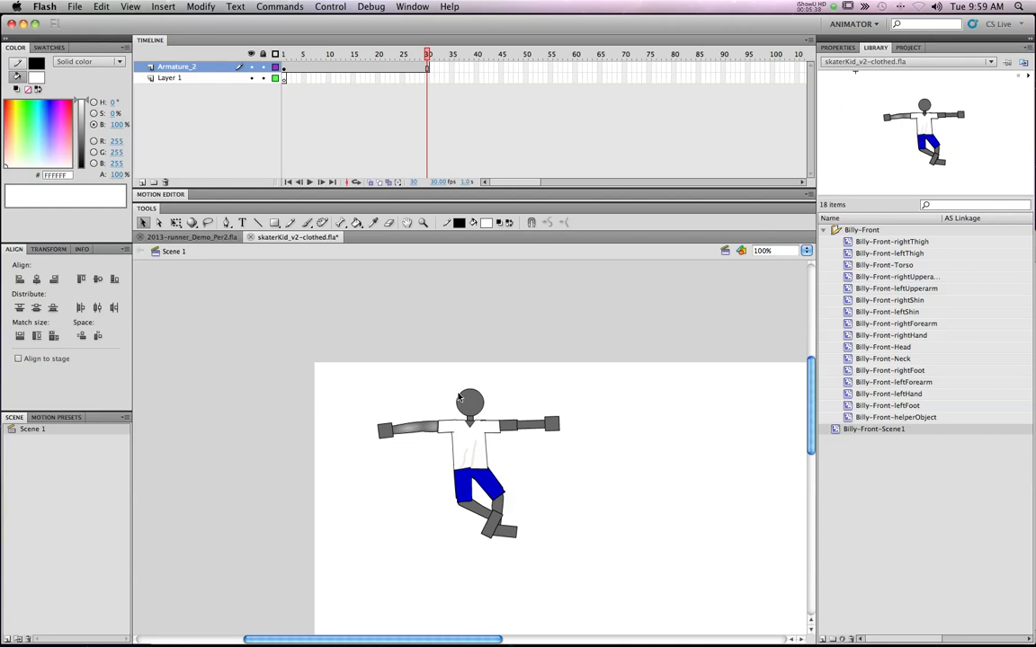
key("super+minus")
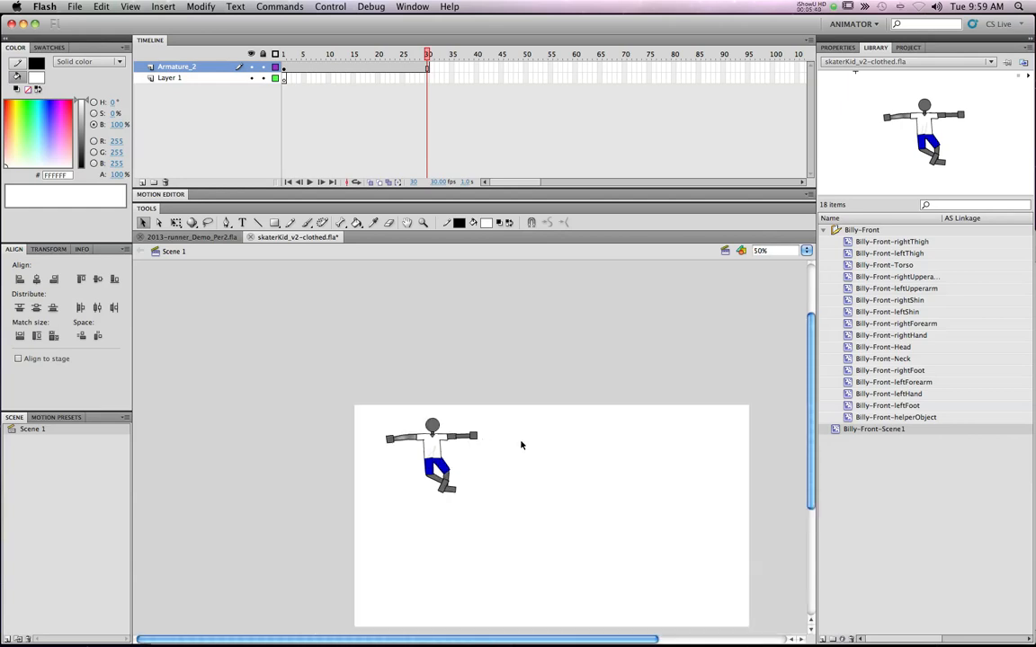
left_click_drag(528, 444, 426, 323)
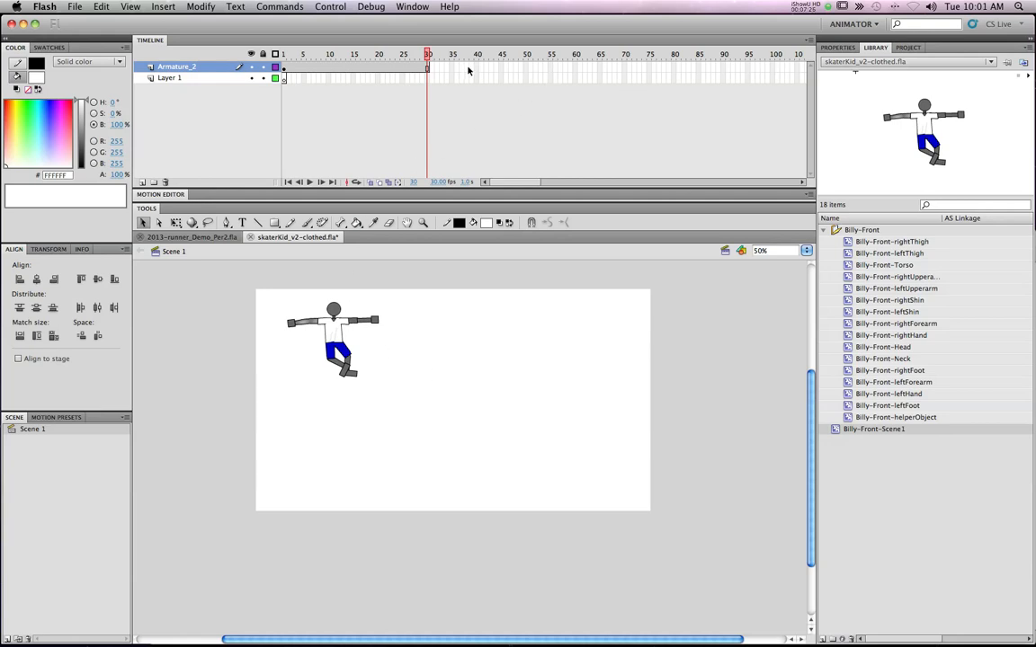
Extend the Armature_2 layer to frame 160 and create a motion tween on it
scroll(682, 71, "right", 10)
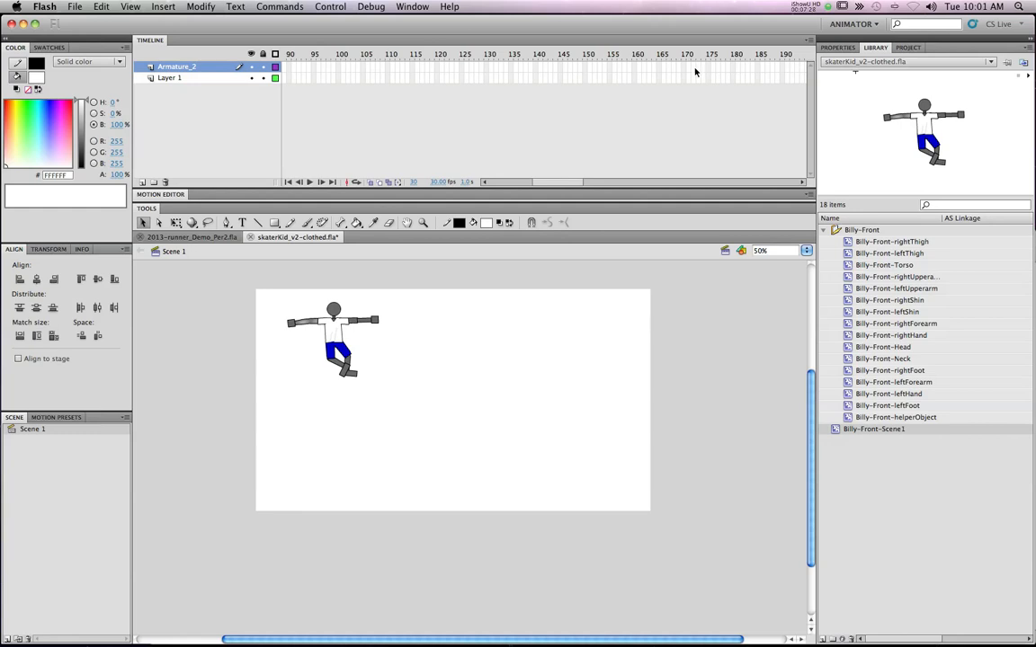
right_click(633, 68)
left_click(660, 109)
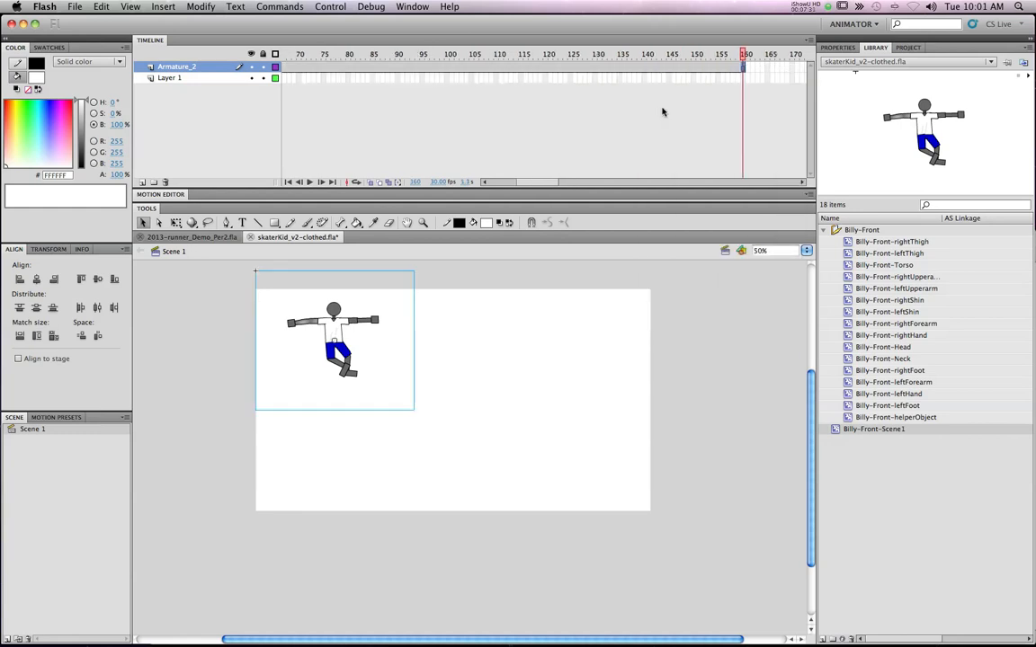
scroll(593, 98, "left", 8)
right_click(536, 66)
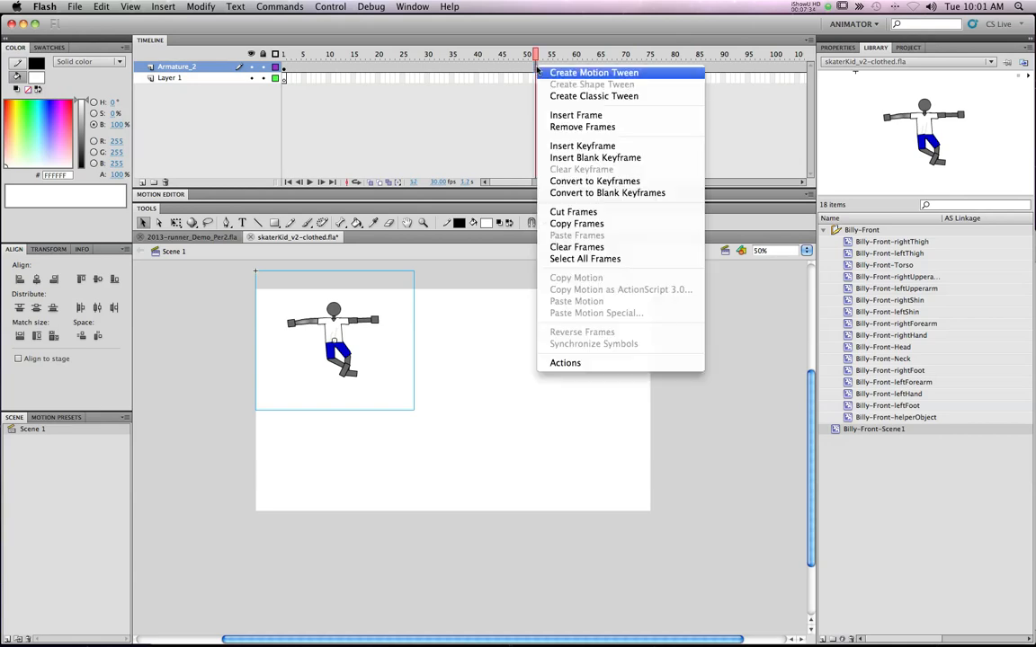
left_click(563, 73)
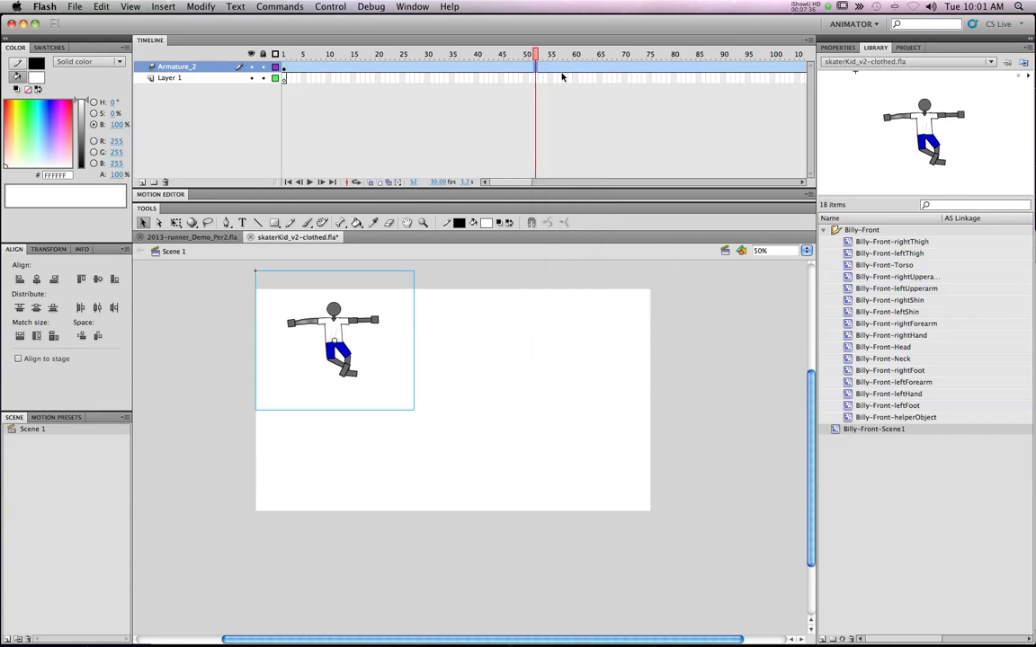
Place the skater at the upper centre of the stage on frame 1 and move it straight down past the stage's lower edge on frame 160
left_click_drag(402, 53, 281, 59)
left_click_drag(335, 325, 455, 321)
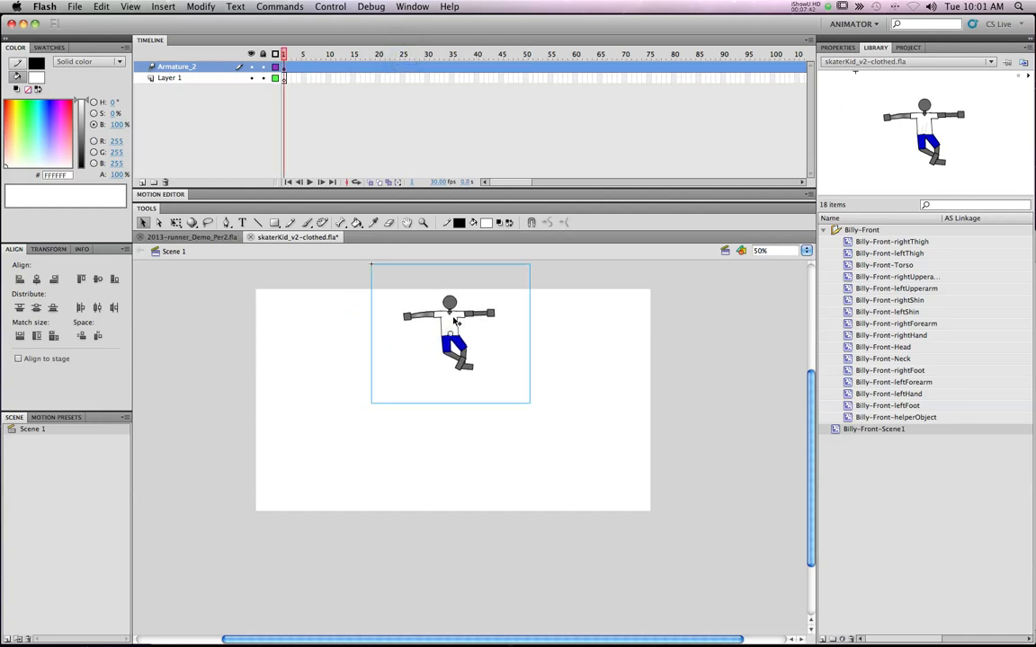
scroll(512, 111, "right", 10)
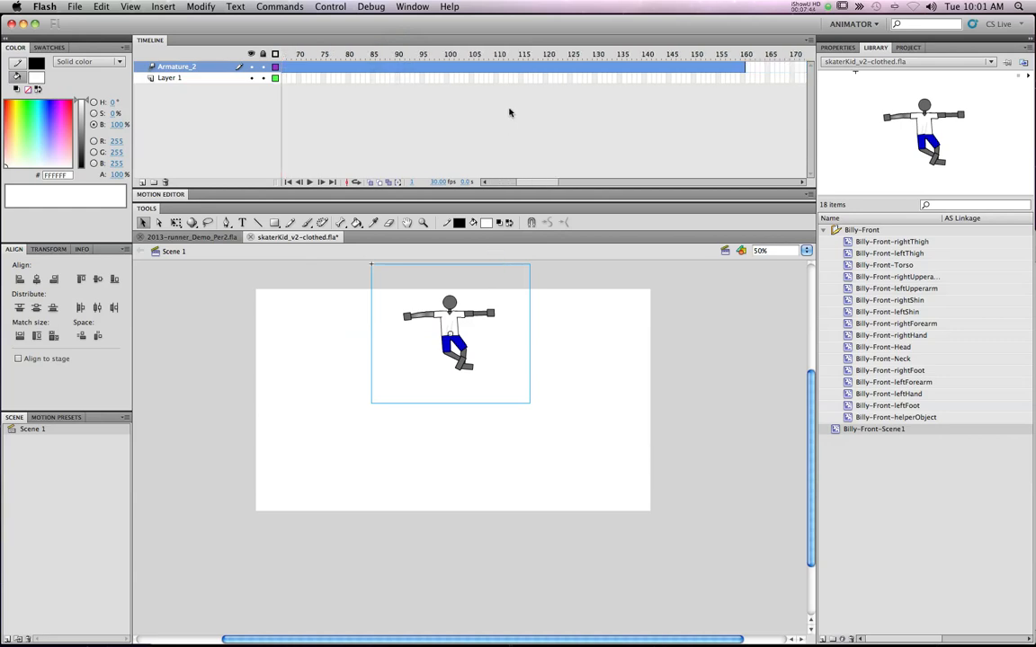
left_click(319, 56)
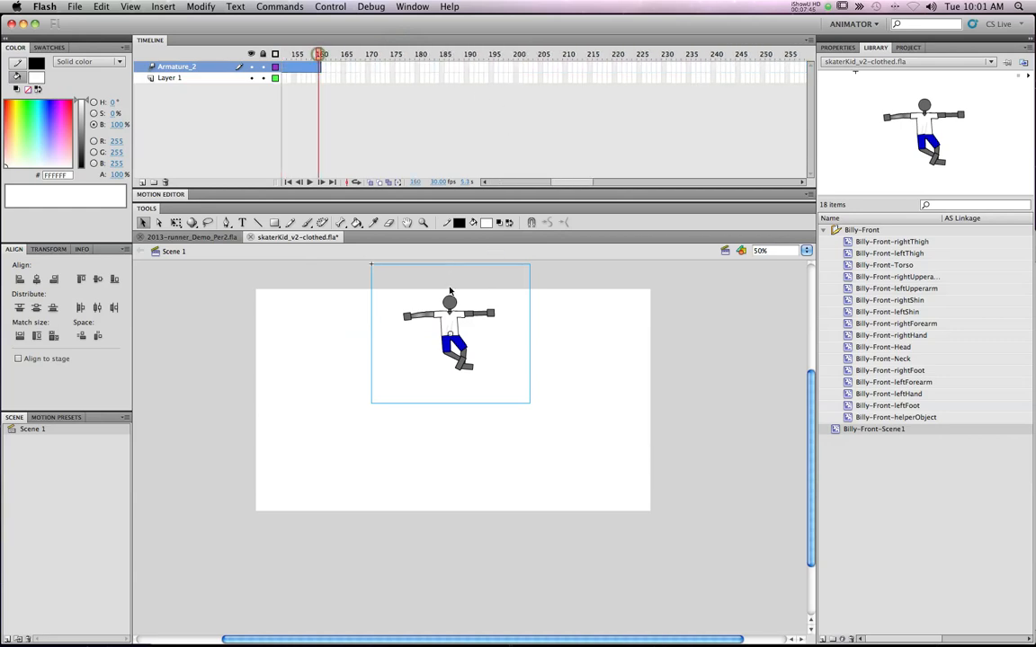
left_click_drag(450, 329, 442, 523)
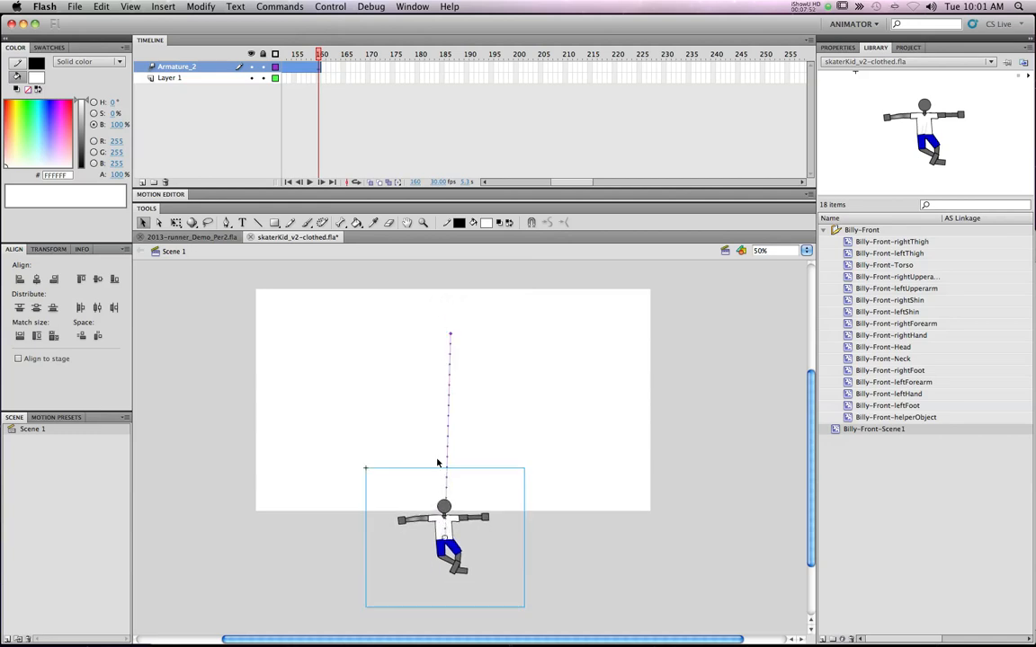
Enlarge the skater on frame 160 with Free Transform until it far exceeds the stage width, and shift it further down
key("q")
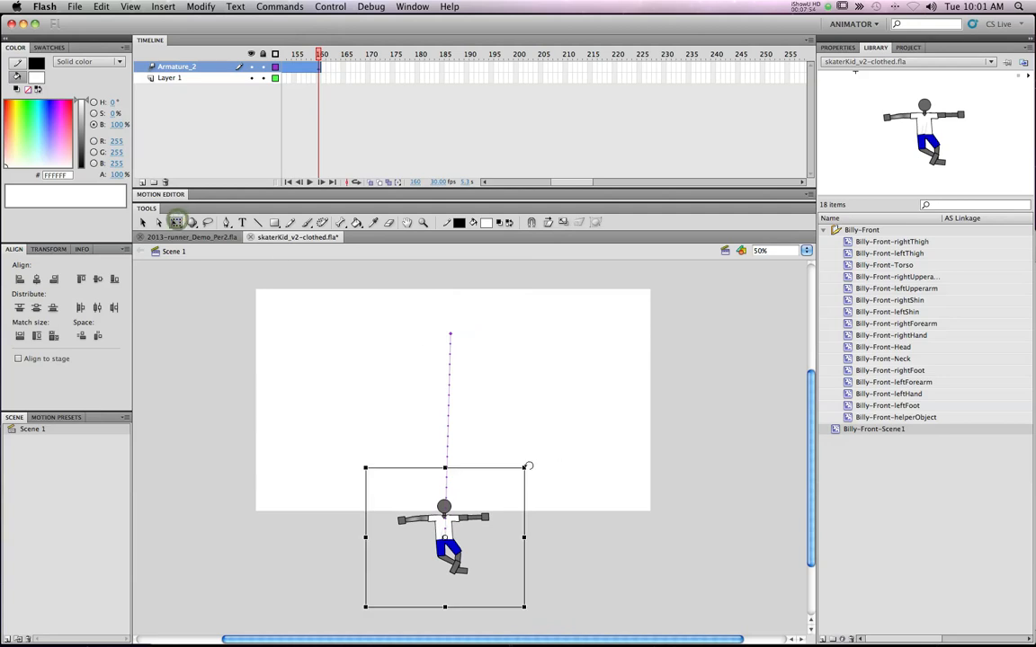
left_click_drag(526, 468, 855, 251)
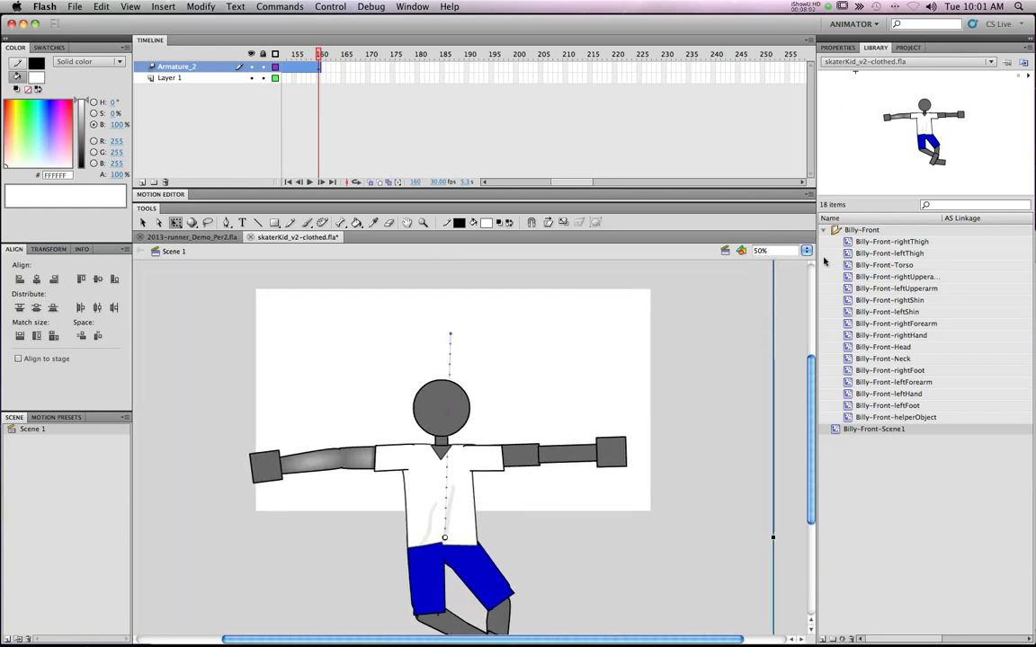
key("super+minus")
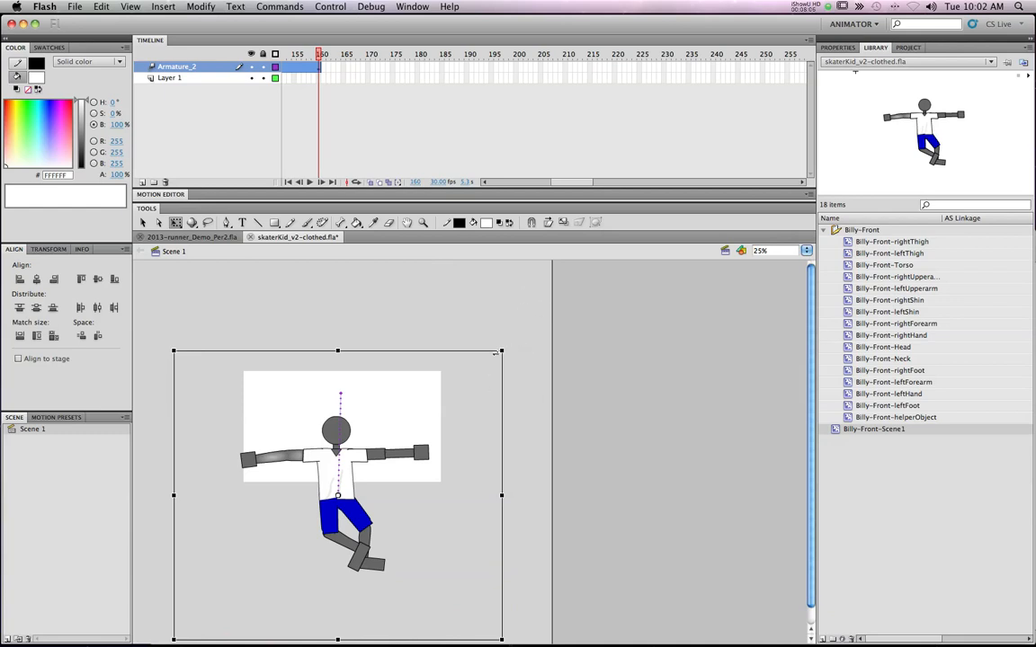
left_click_drag(501, 351, 607, 268)
left_click_drag(411, 455, 412, 498)
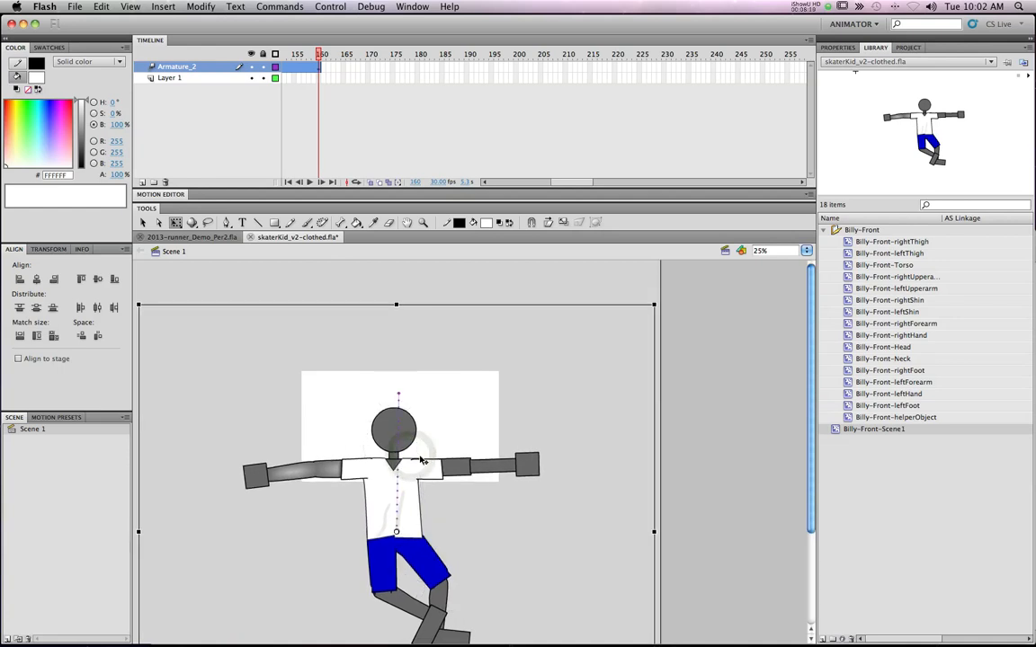
Scrub the skater's motion tween to frame 96, test the movie and close the preview
scroll(418, 141, "left", 10)
left_click_drag(556, 52, 605, 68)
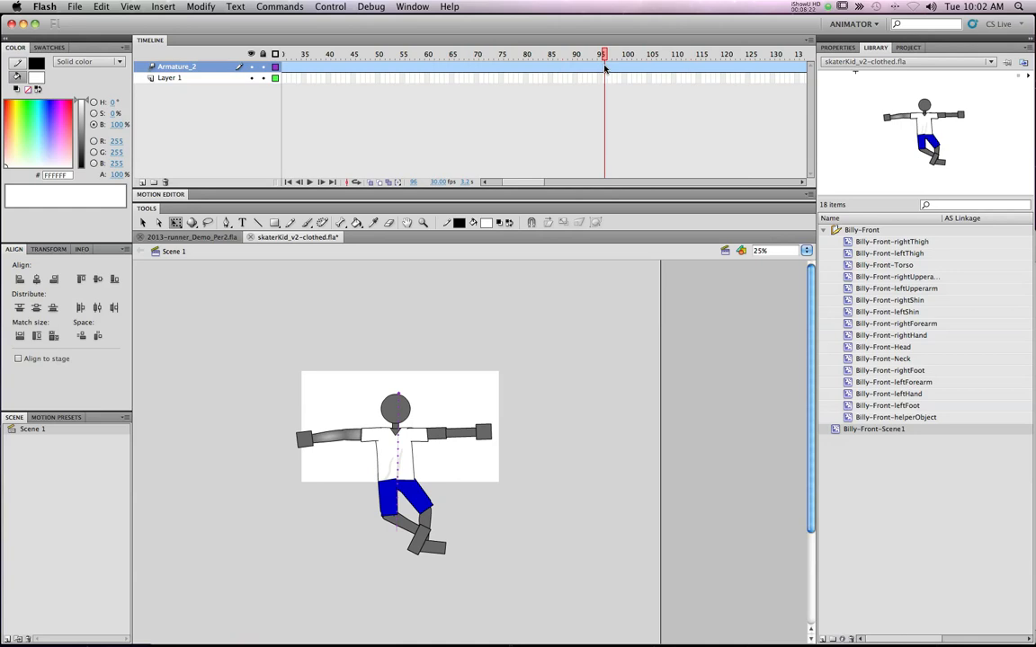
left_click(606, 67)
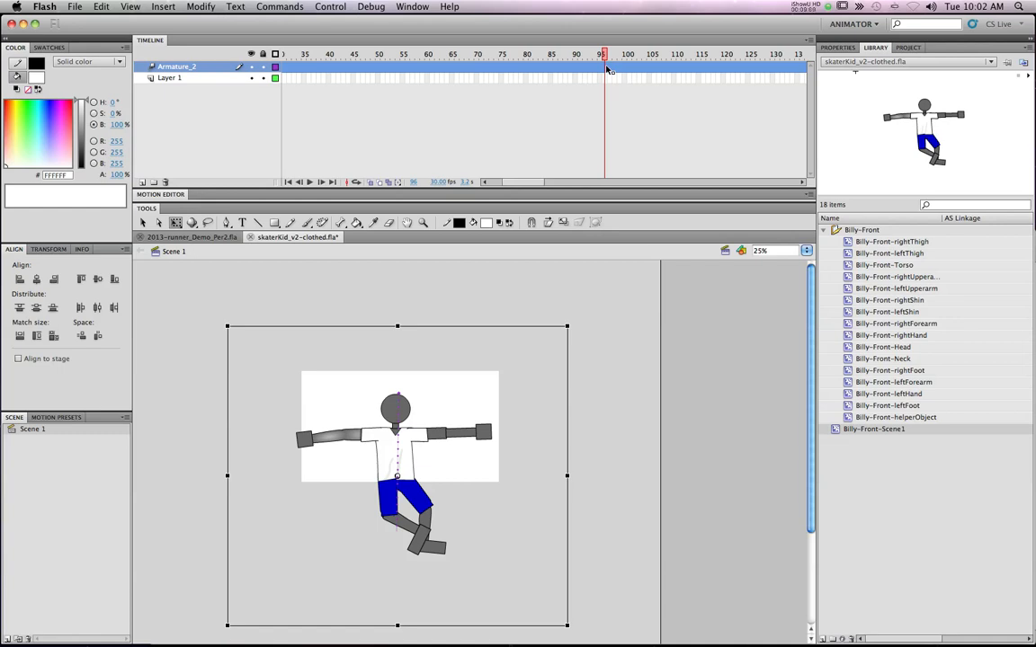
key("super+Return")
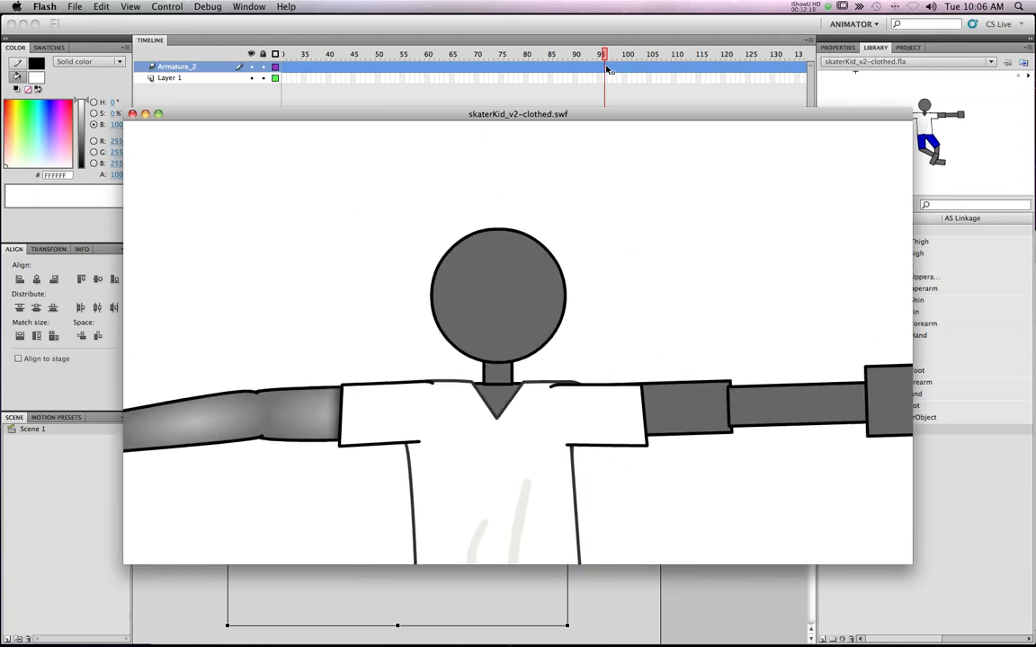
key("super+w")
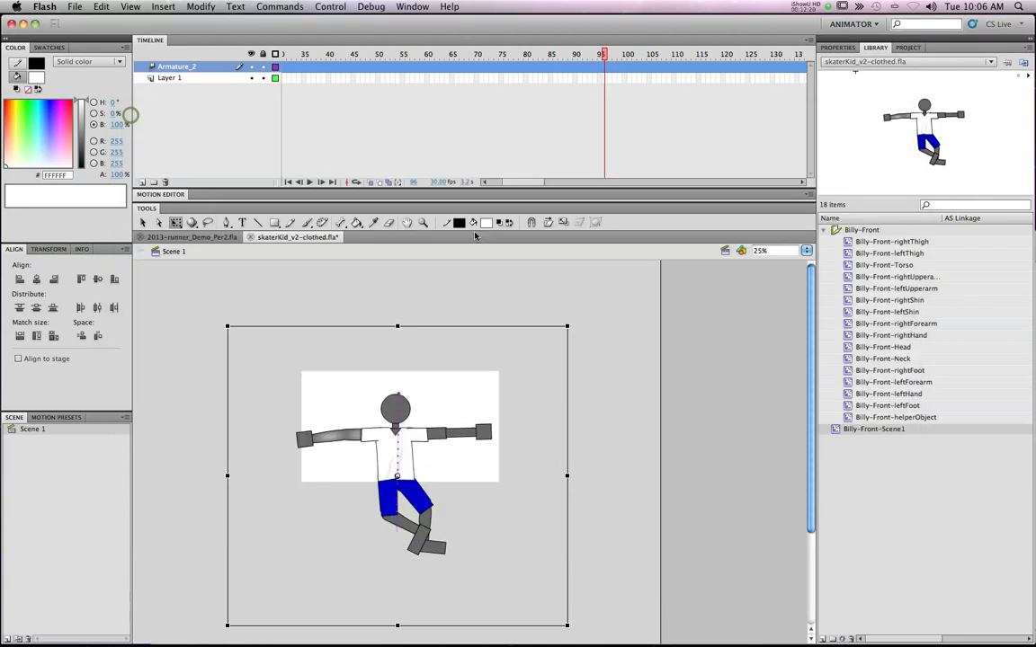
Switch to the 2013-runner_Demo_Per2.fla document and scrub its main timeline to frame 26
left_click(189, 237)
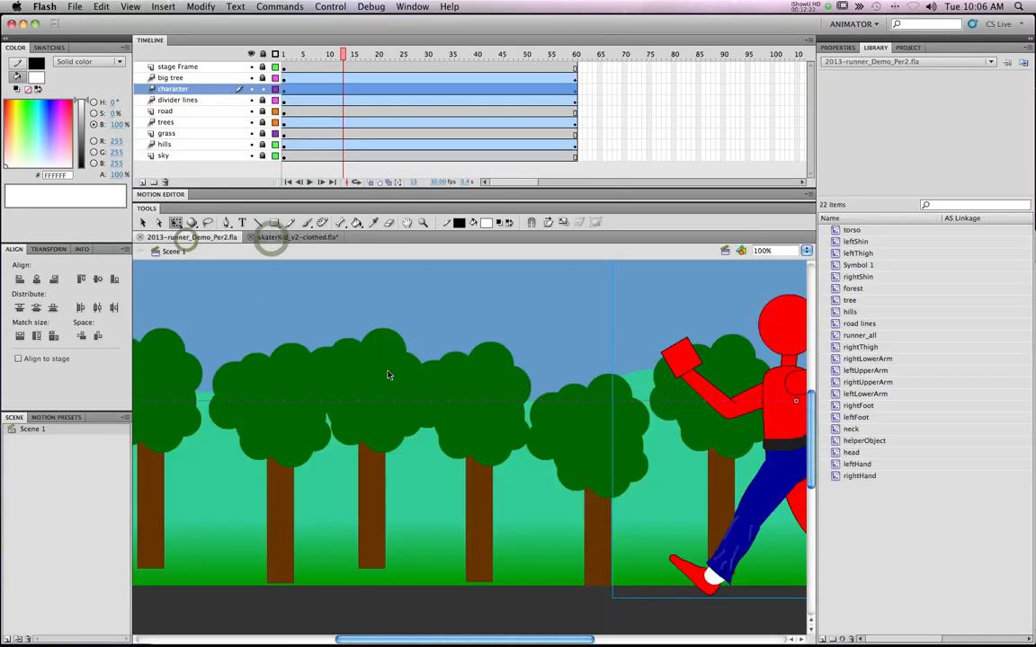
left_click_drag(342, 54, 405, 81)
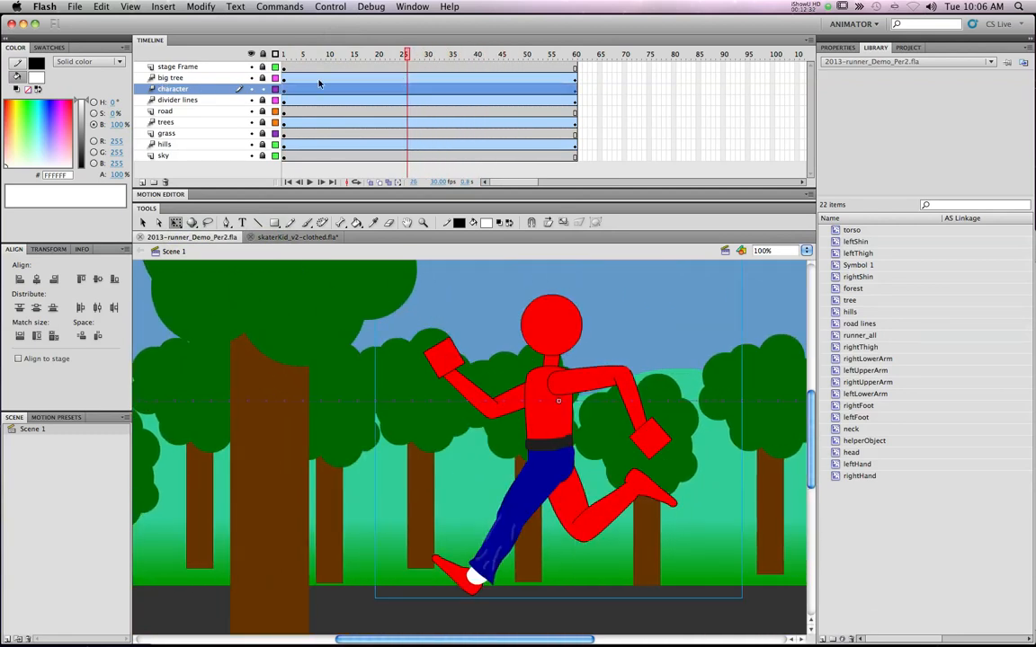
Review the run cycle inside the runner's Symbol 1 by scrubbing and previewing the movie, and return to Scene 1
double_click(550, 379)
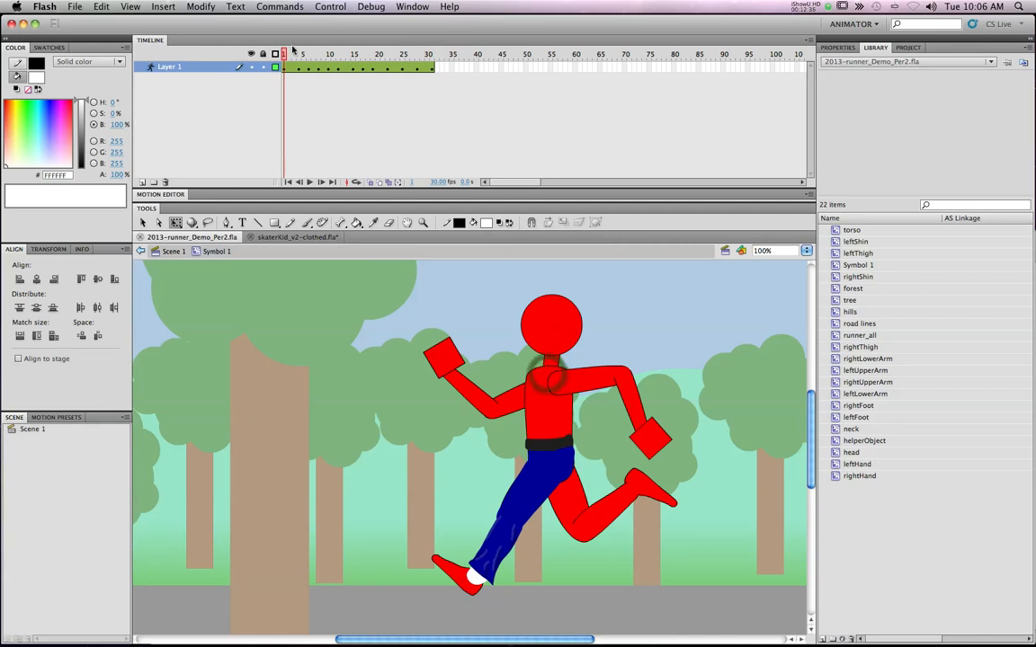
left_click_drag(290, 54, 430, 55)
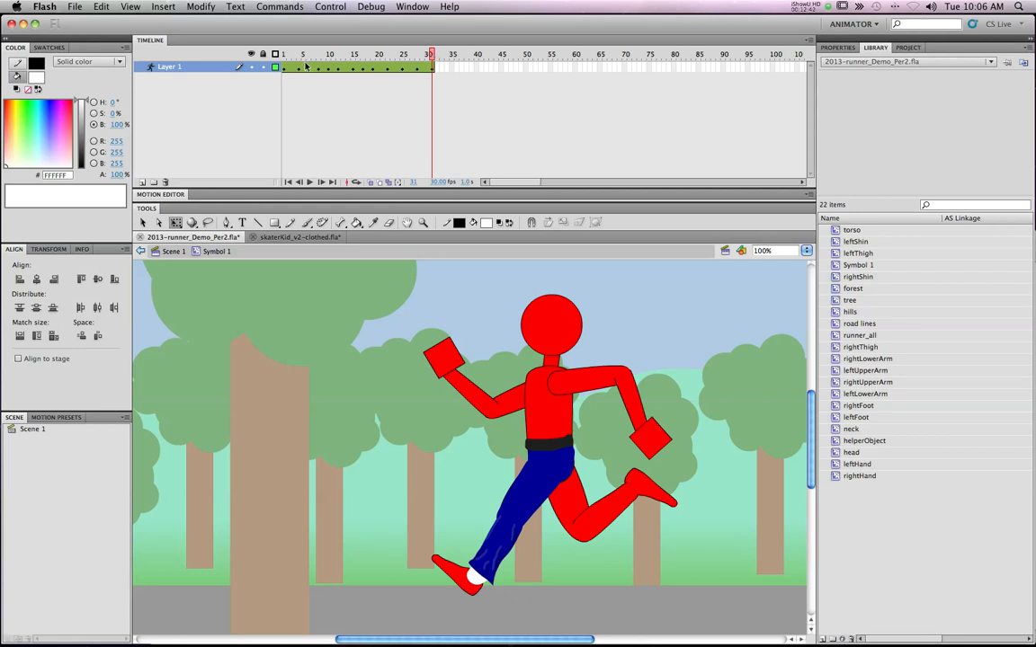
mouse_move(328, 55)
left_mouse_down()
mouse_move(248, 59)
mouse_move(313, 56)
left_mouse_up()
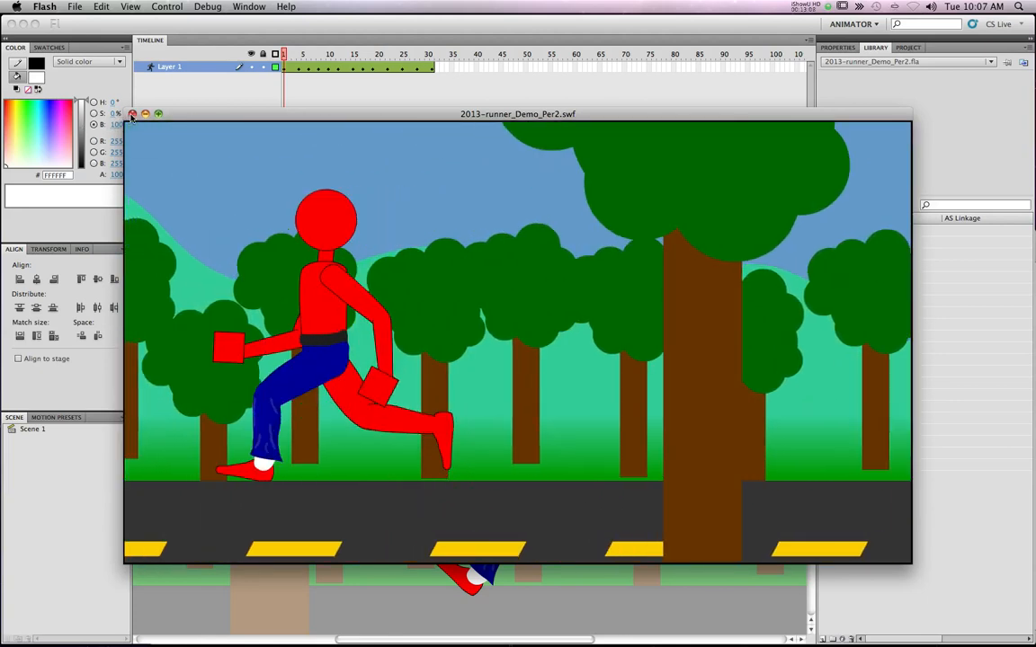
left_click(132, 116)
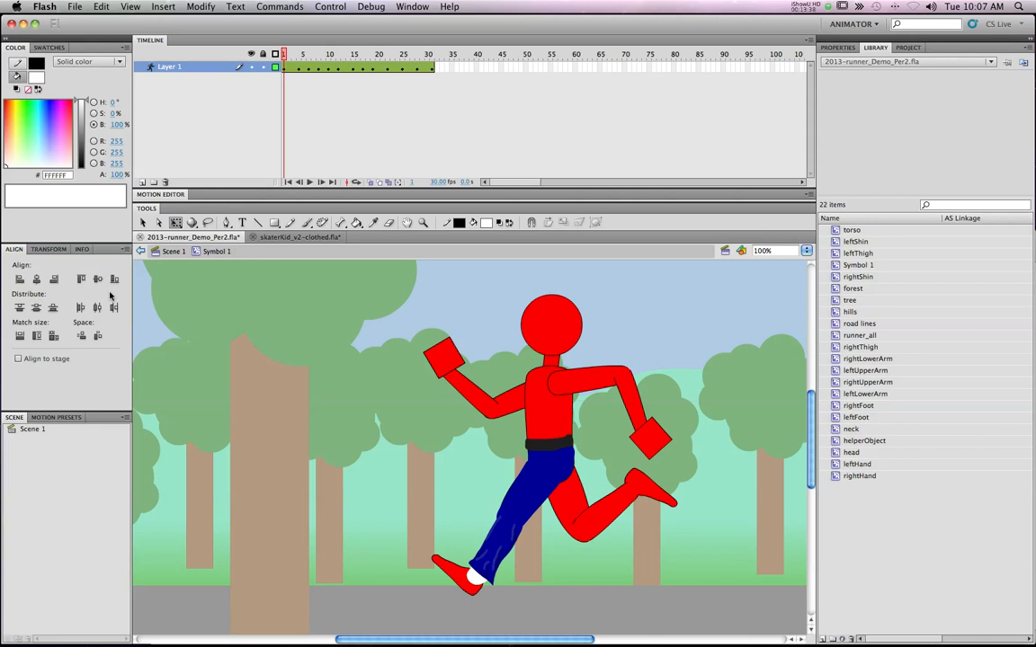
left_click(159, 252)
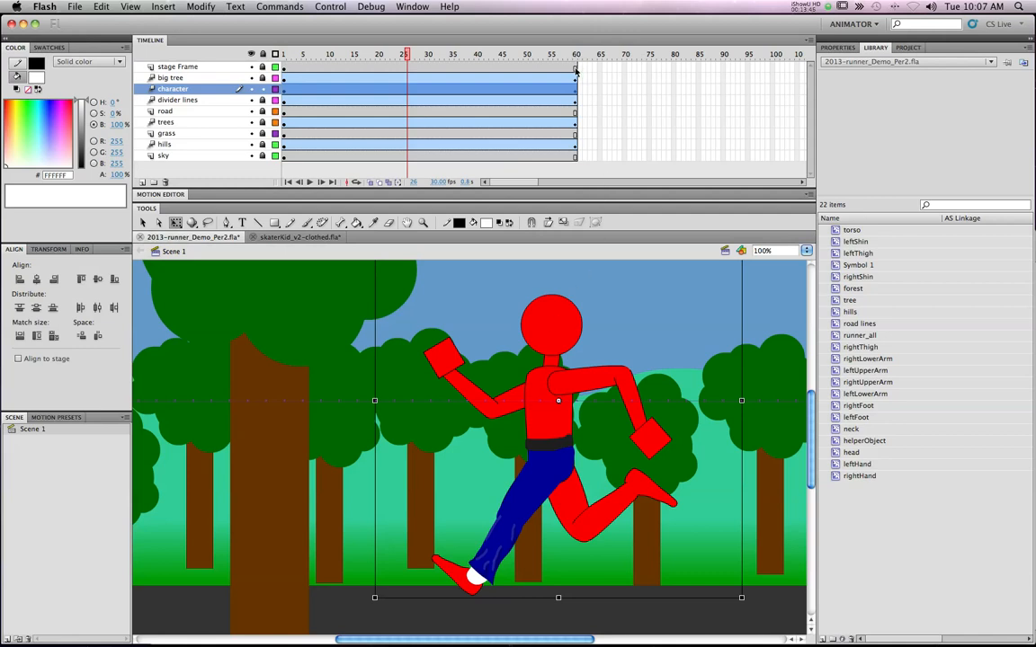
Try to extend all layers of the runner scene from frame 60 to frame 125 by inserting frames, and undo it
left_click(576, 55)
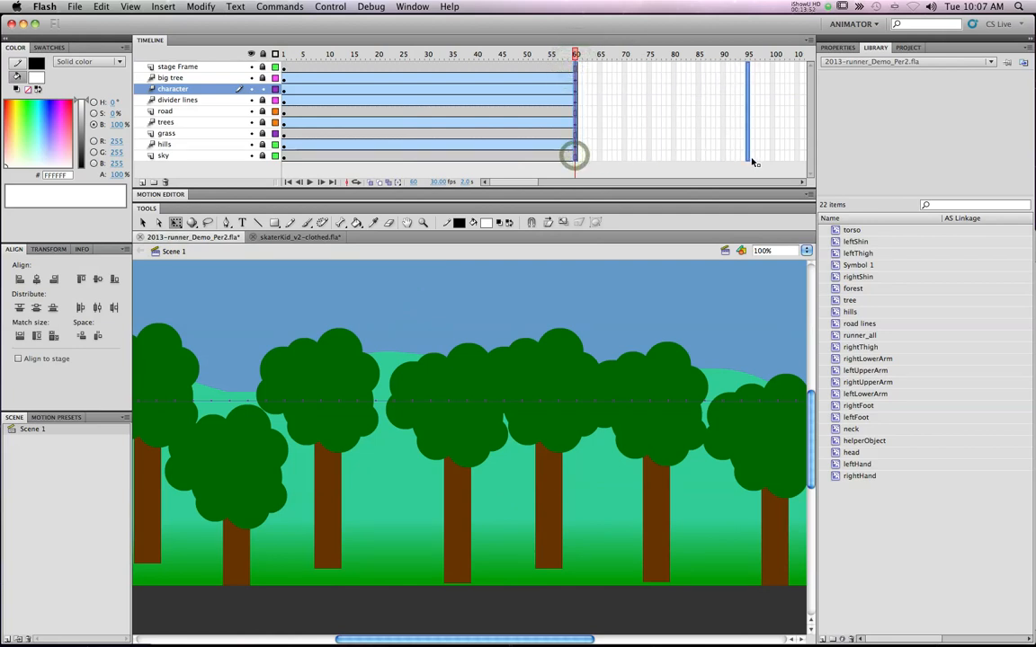
left_click_drag(801, 162, 795, 164)
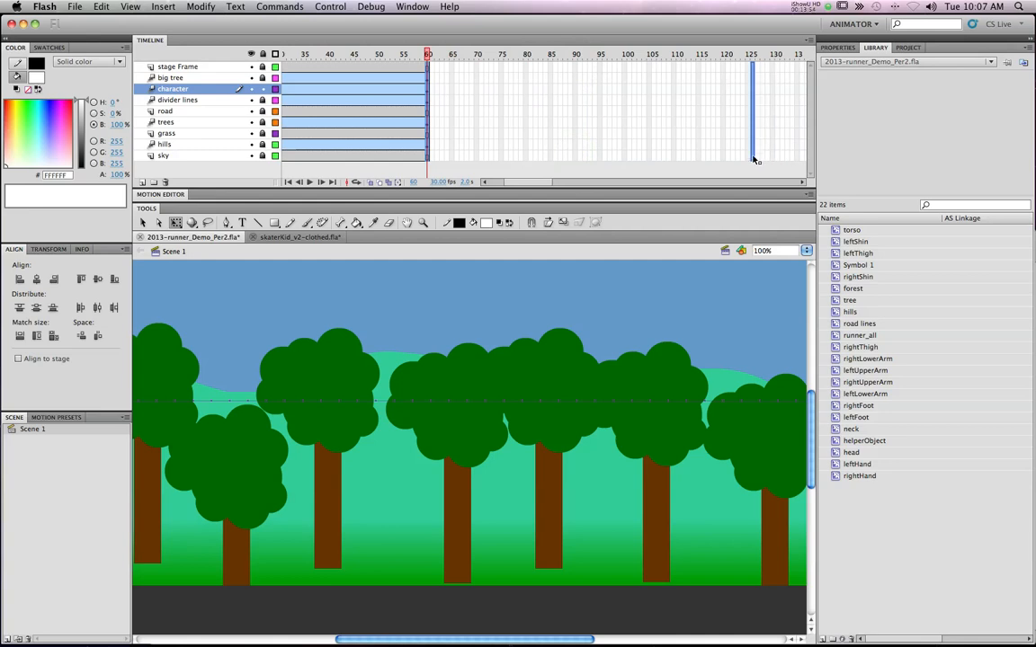
key("F5")
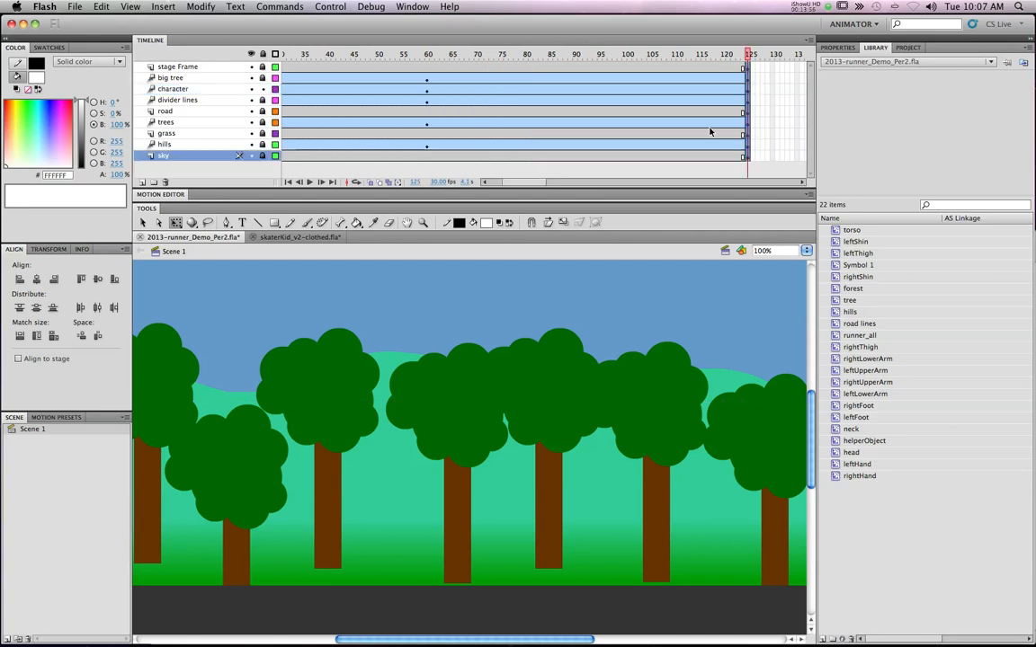
key("super+z")
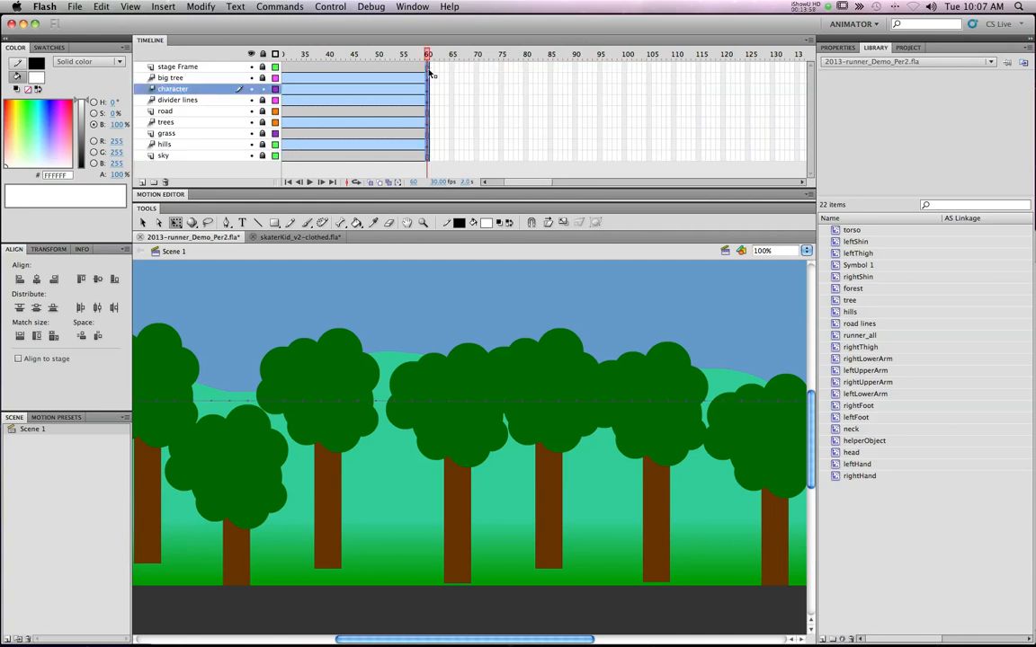
Stretch the tween spans of the big tree, character, divider lines, trees and hills layers from frame 60 to frame 130
left_click(425, 79)
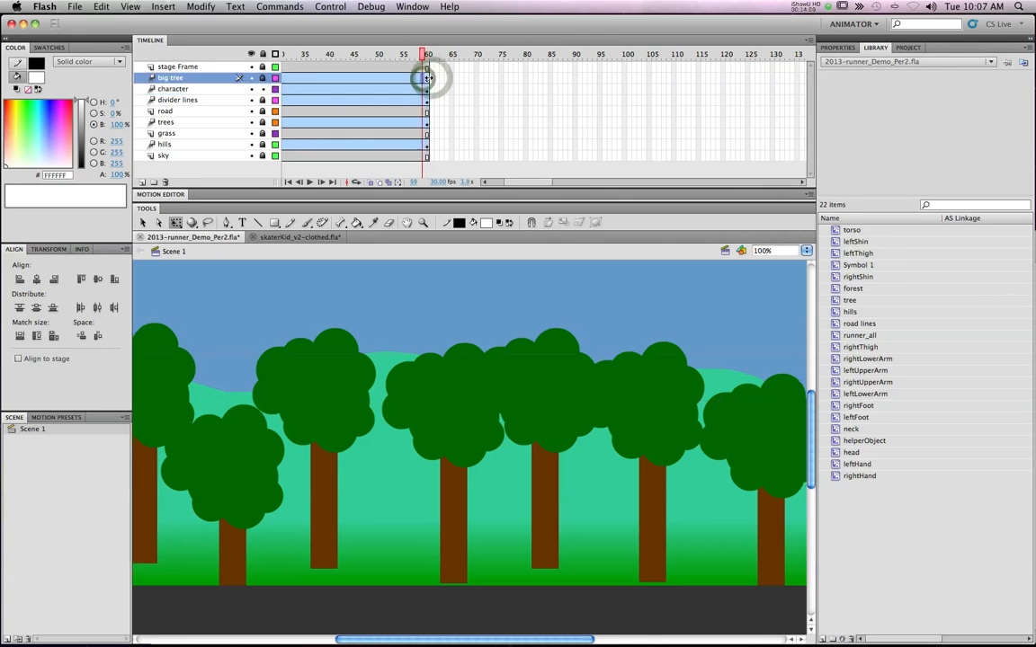
left_click_drag(770, 79, 771, 80)
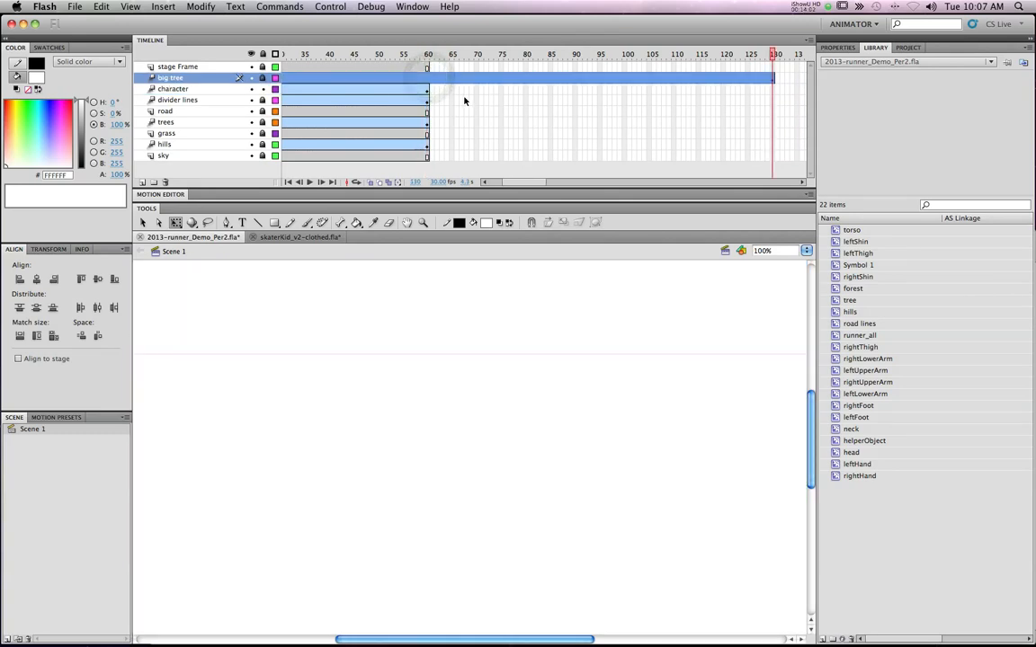
left_click(429, 90)
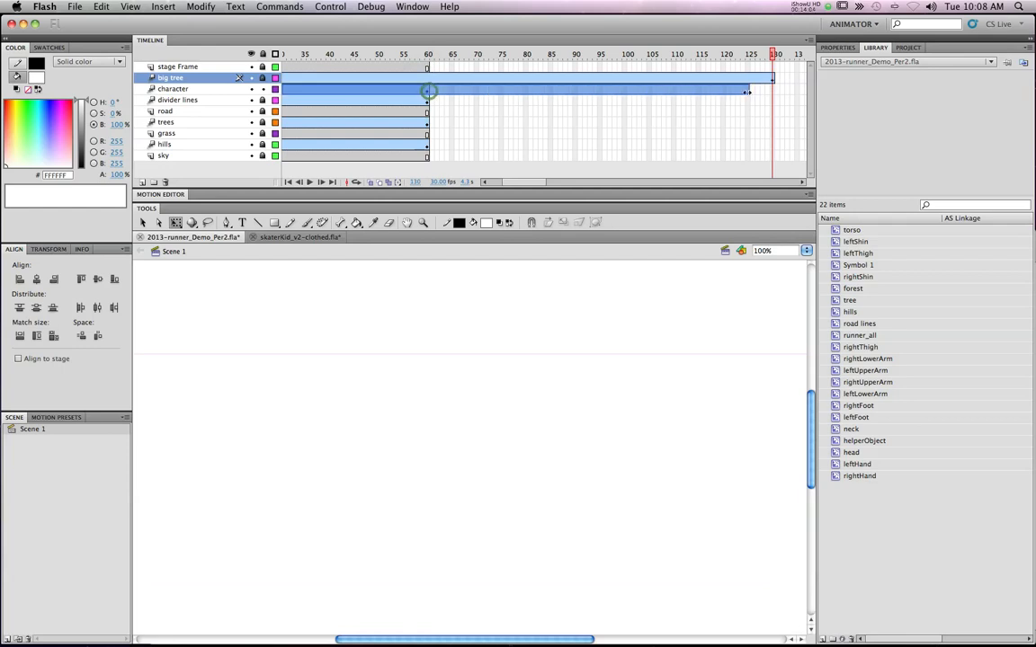
left_click_drag(770, 91, 771, 91)
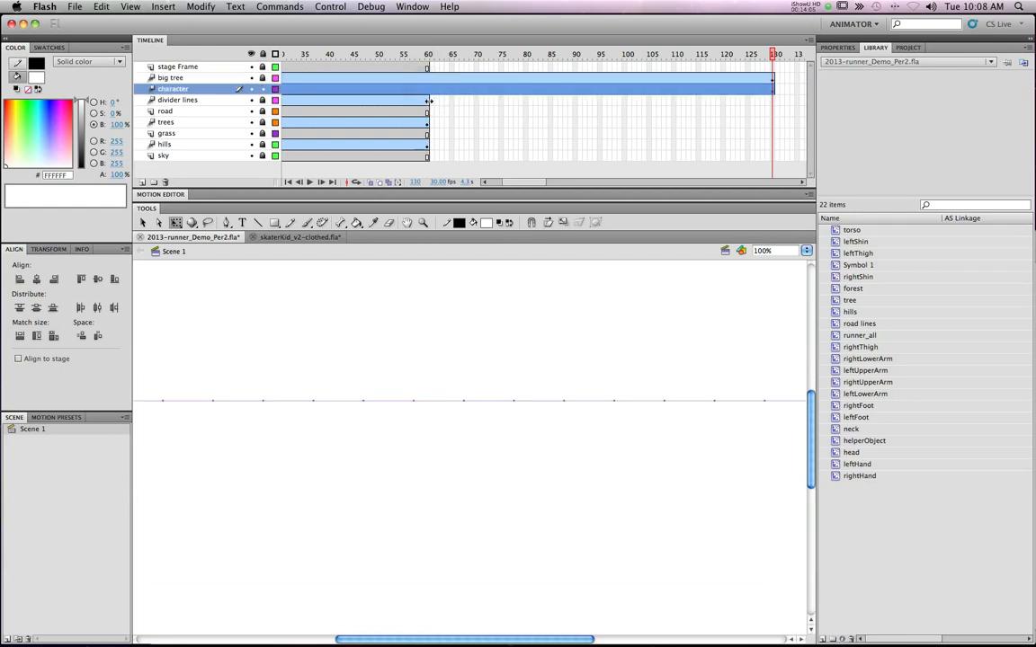
left_click_drag(430, 100, 483, 102)
left_click_drag(771, 101, 771, 101)
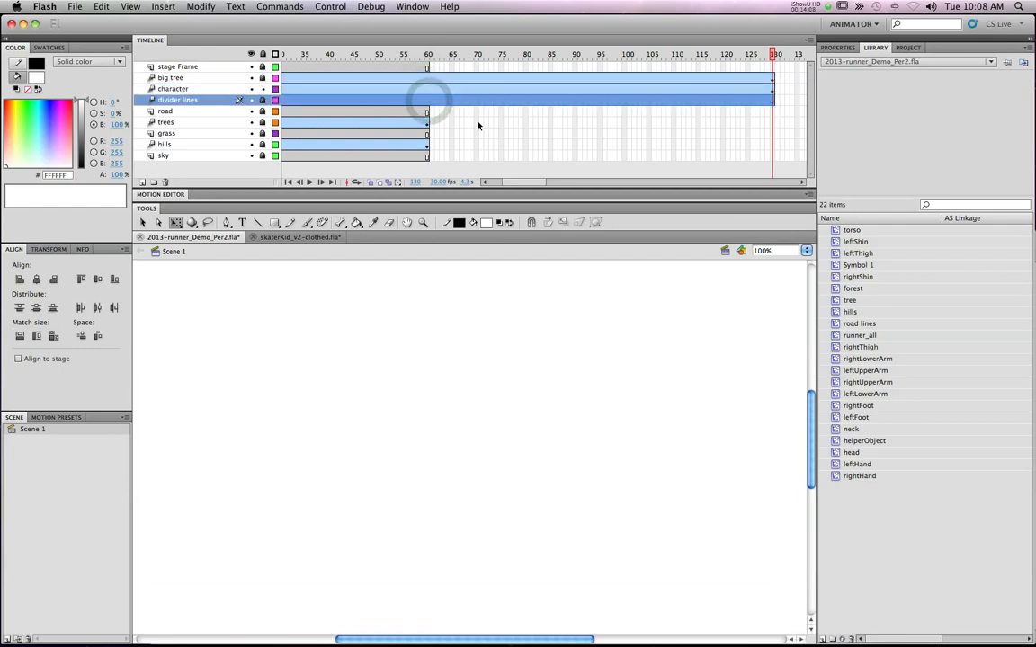
left_click_drag(429, 122, 675, 125)
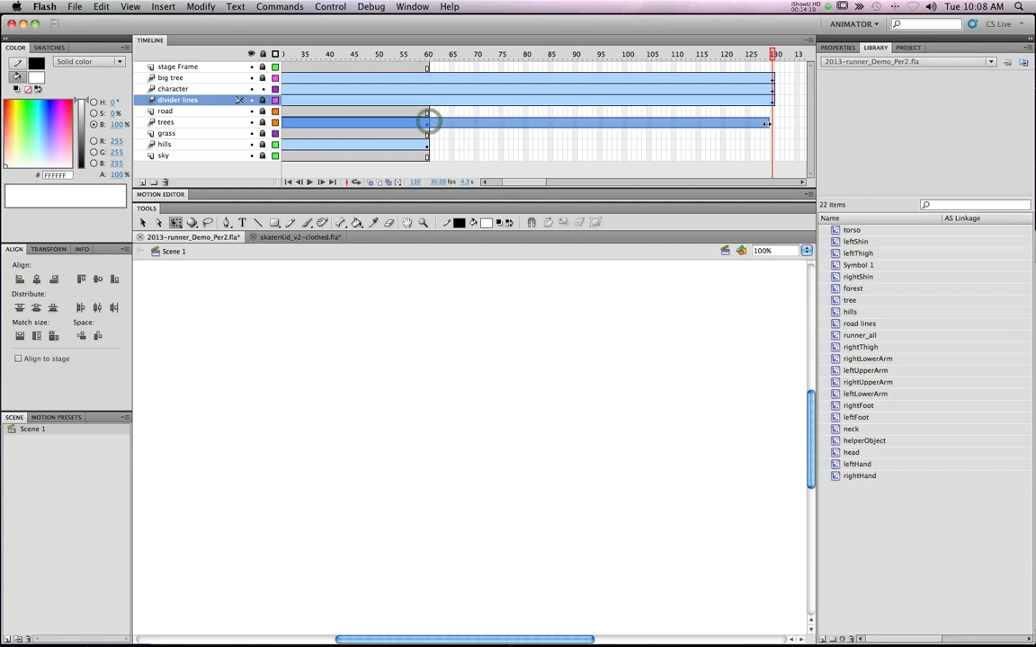
left_click_drag(770, 124, 772, 123)
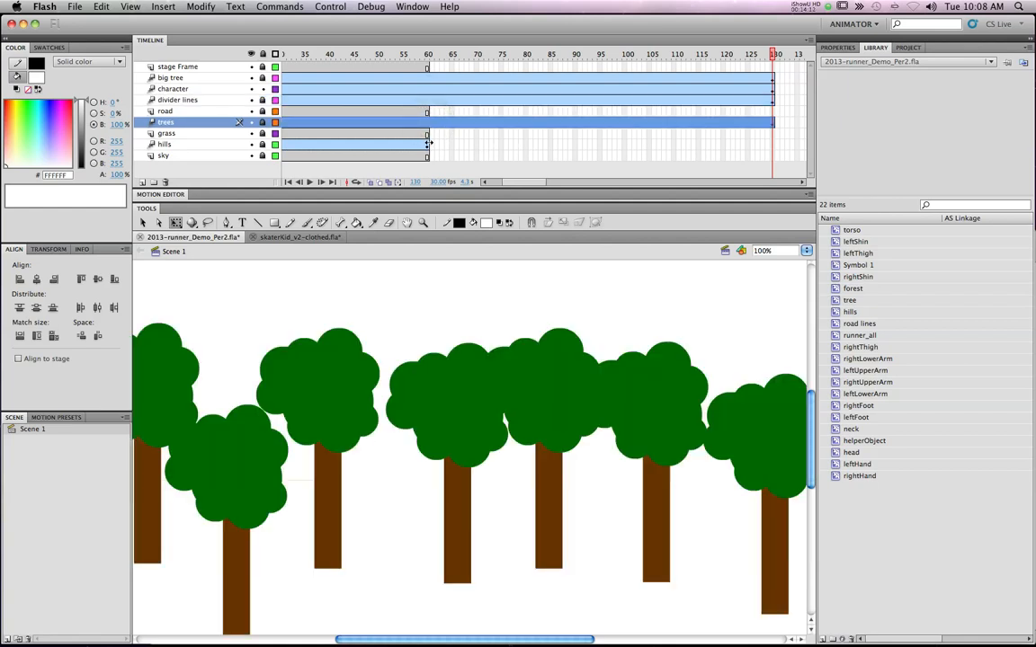
left_click_drag(431, 145, 439, 143)
left_click_drag(772, 144, 773, 147)
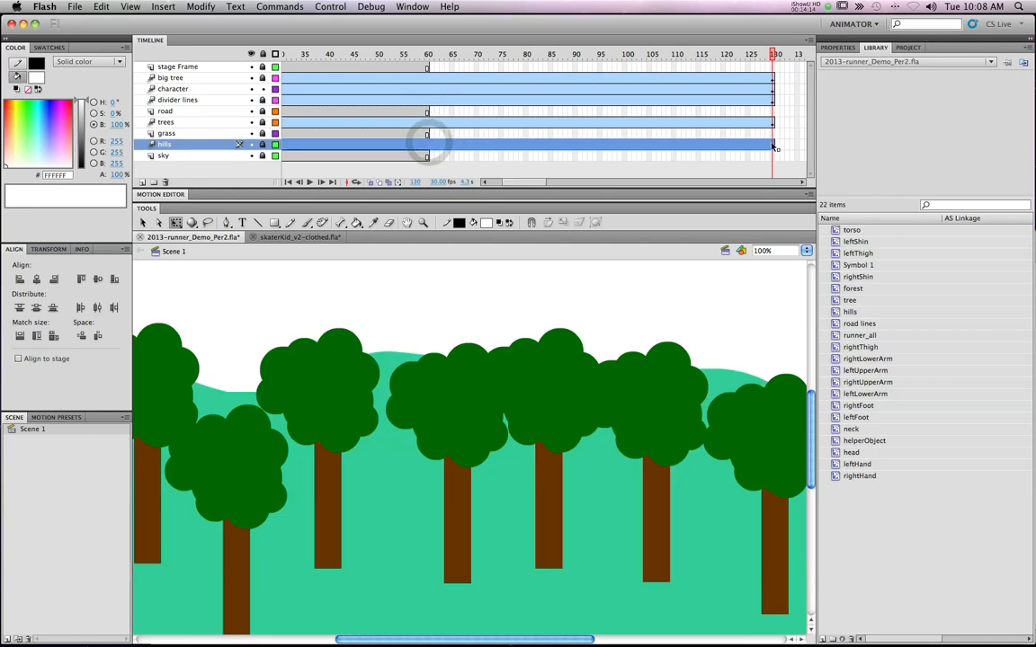
Insert frames at frame 130 on the sky, grass, road and stage Frame layers to match the tweened layers
right_click(770, 155)
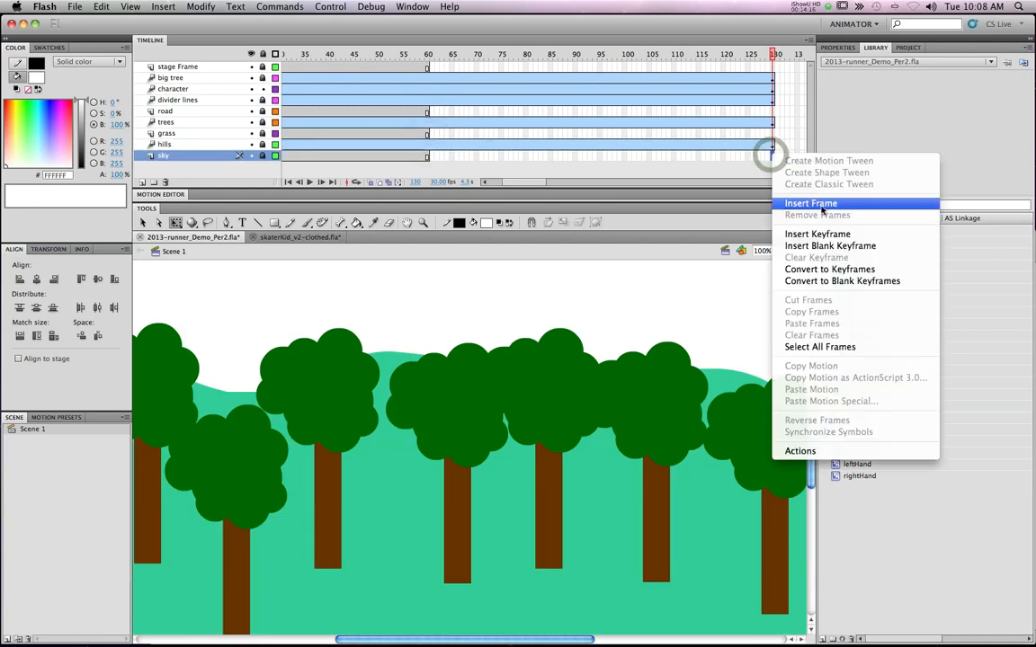
left_click(786, 201)
right_click(772, 134)
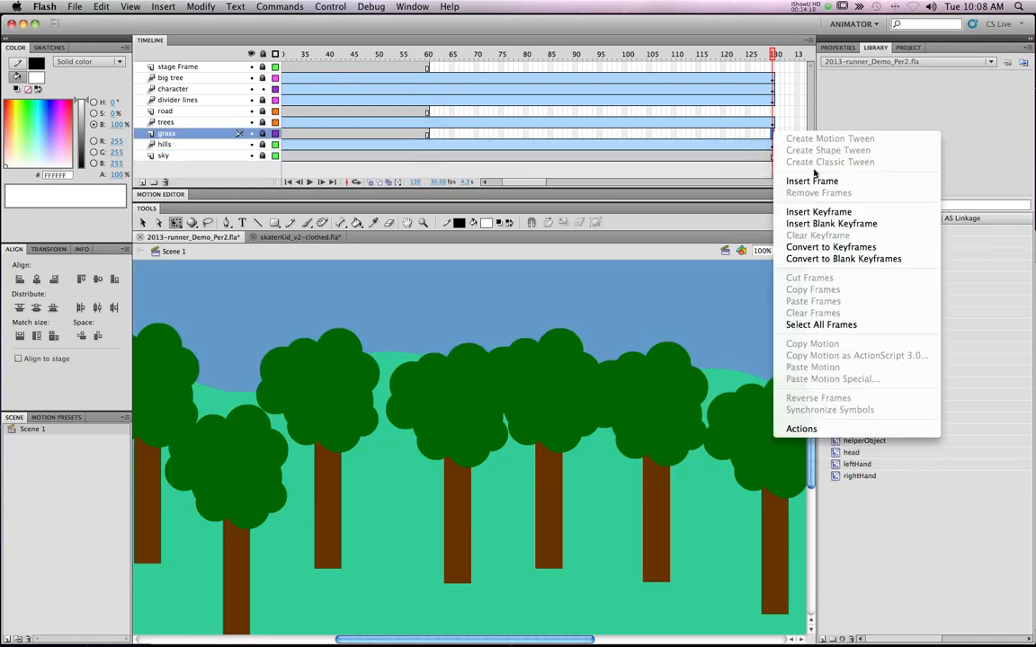
left_click(815, 182)
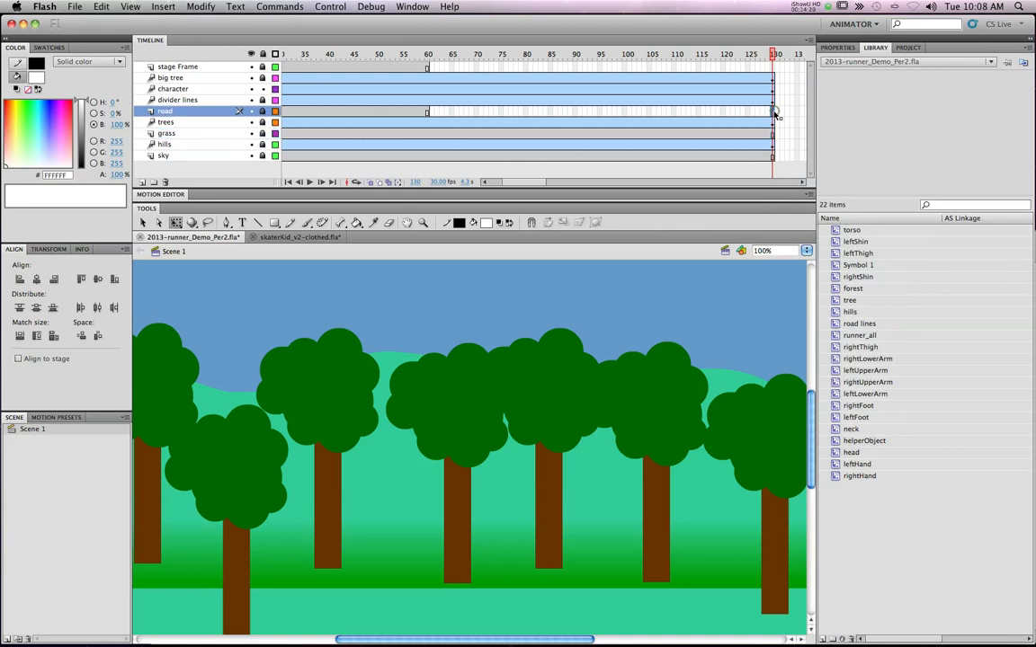
right_click(774, 112)
left_click(803, 160)
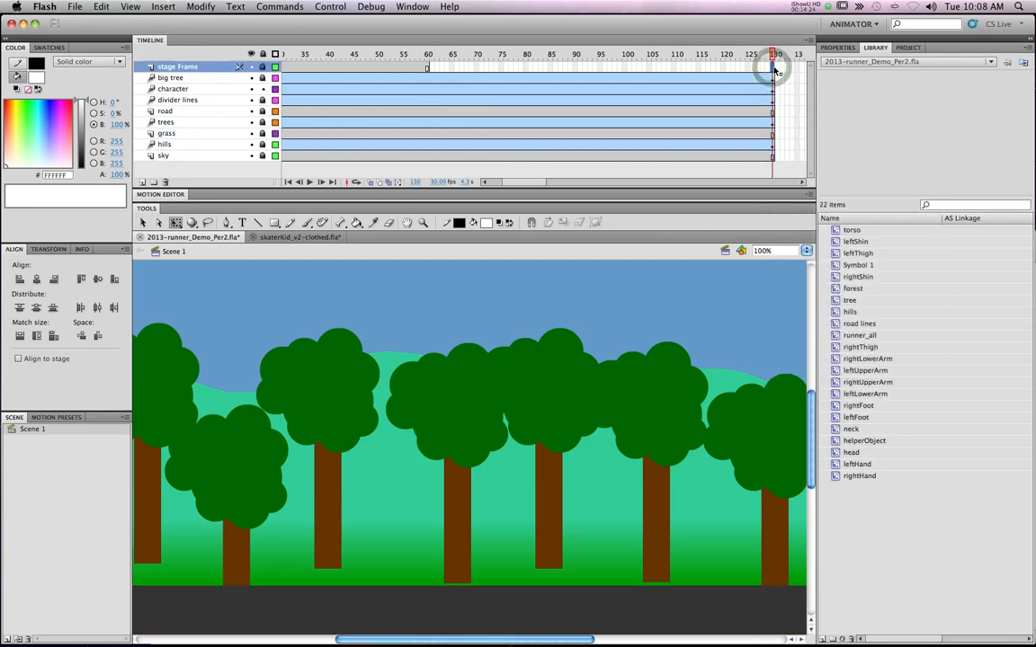
right_click(775, 69)
left_click(829, 117)
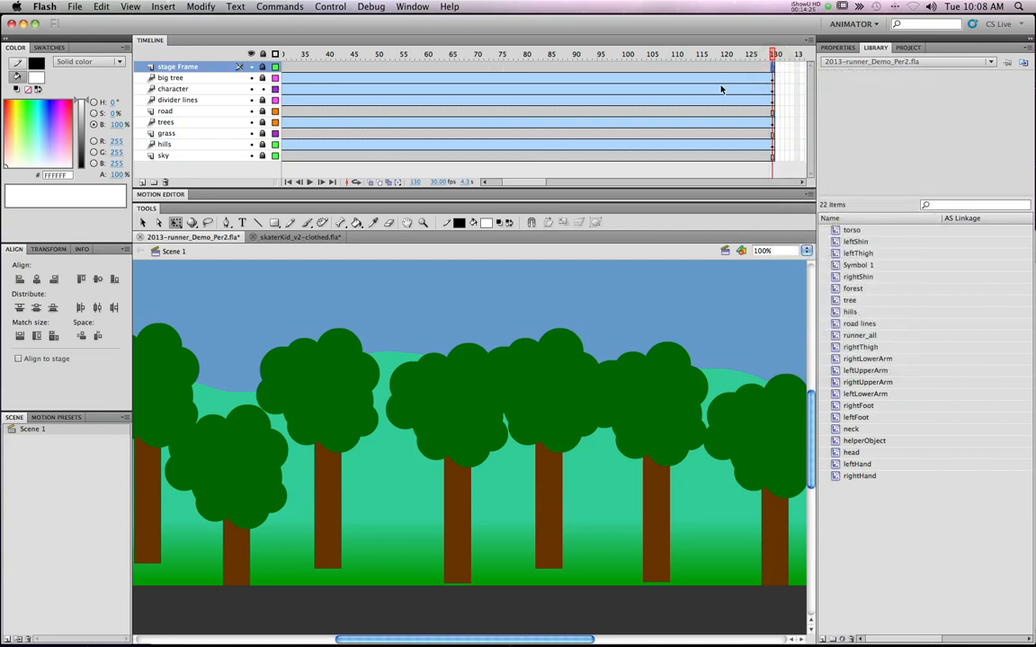
Test the lengthened runner movie, close the preview and scrub the main timeline to frame 52
scroll(742, 81, "left", 10)
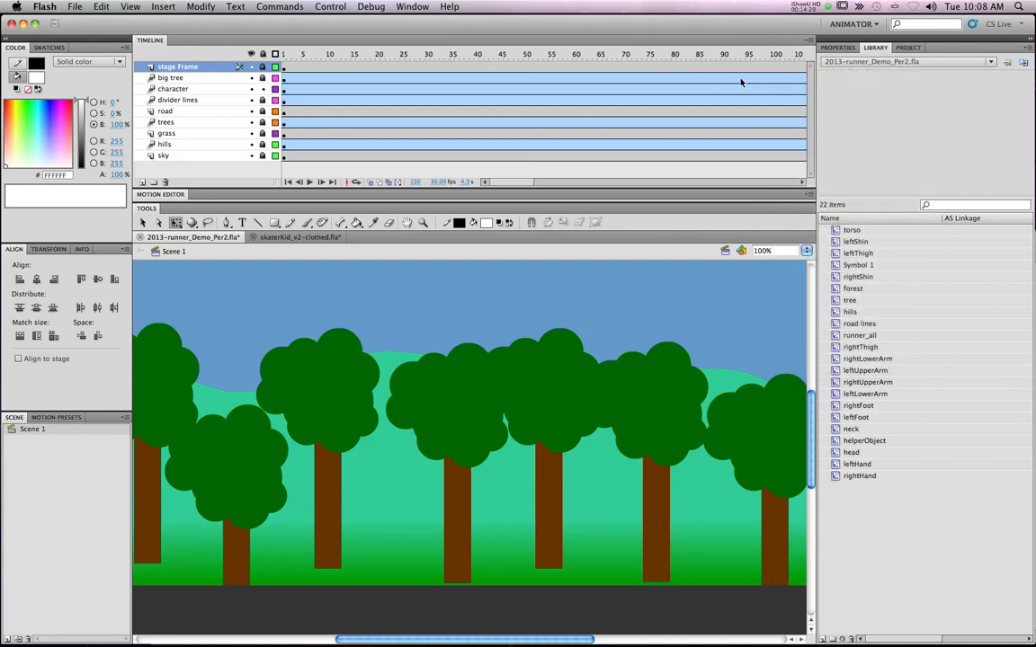
key("super+Return")
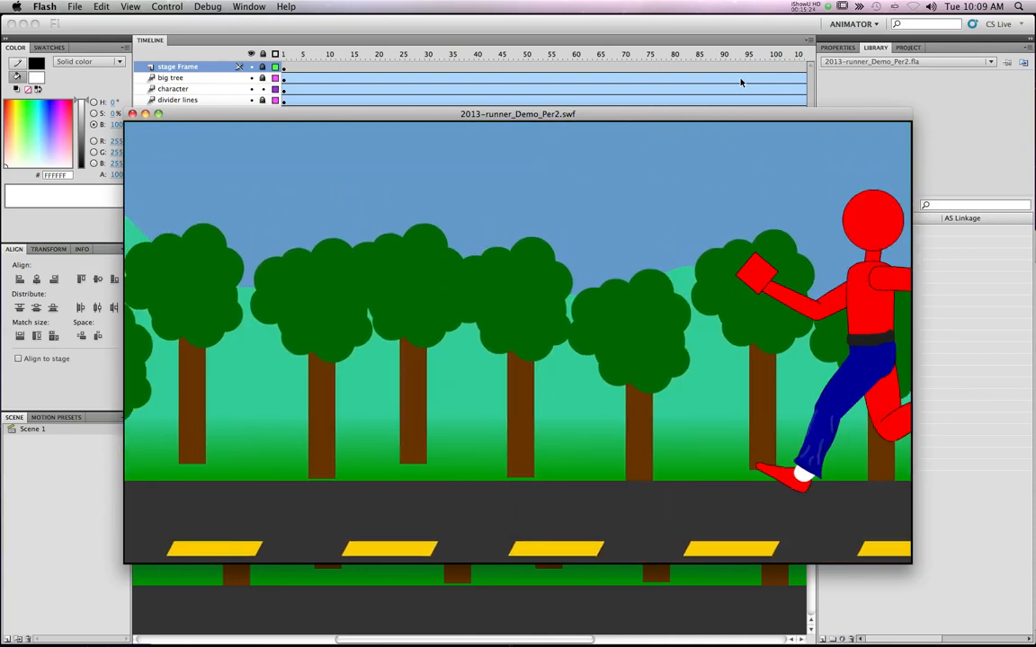
left_click(132, 114)
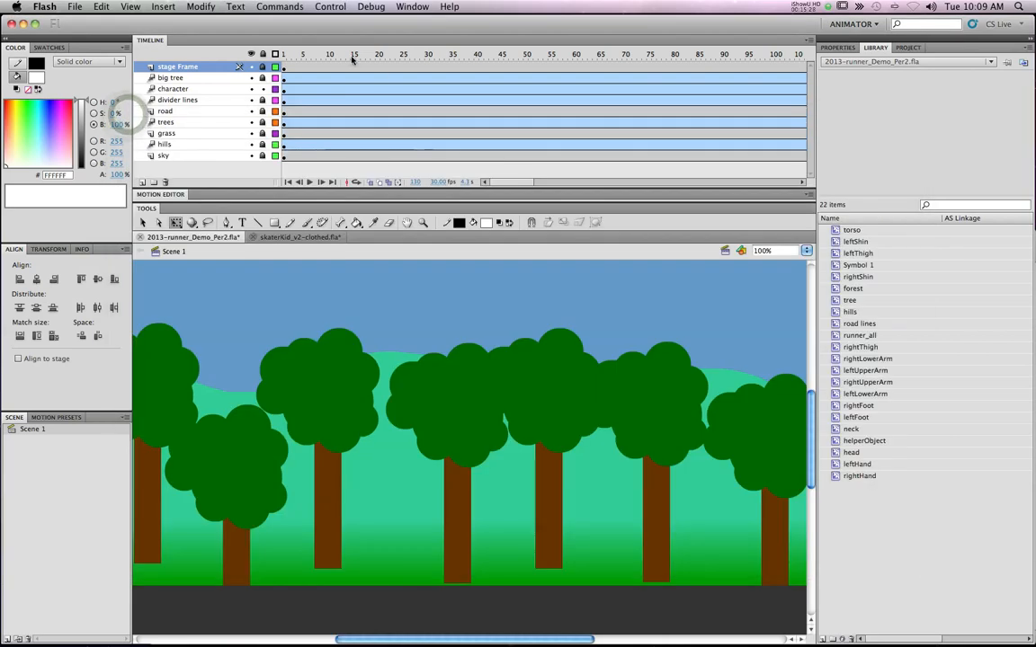
left_click_drag(393, 52, 531, 186)
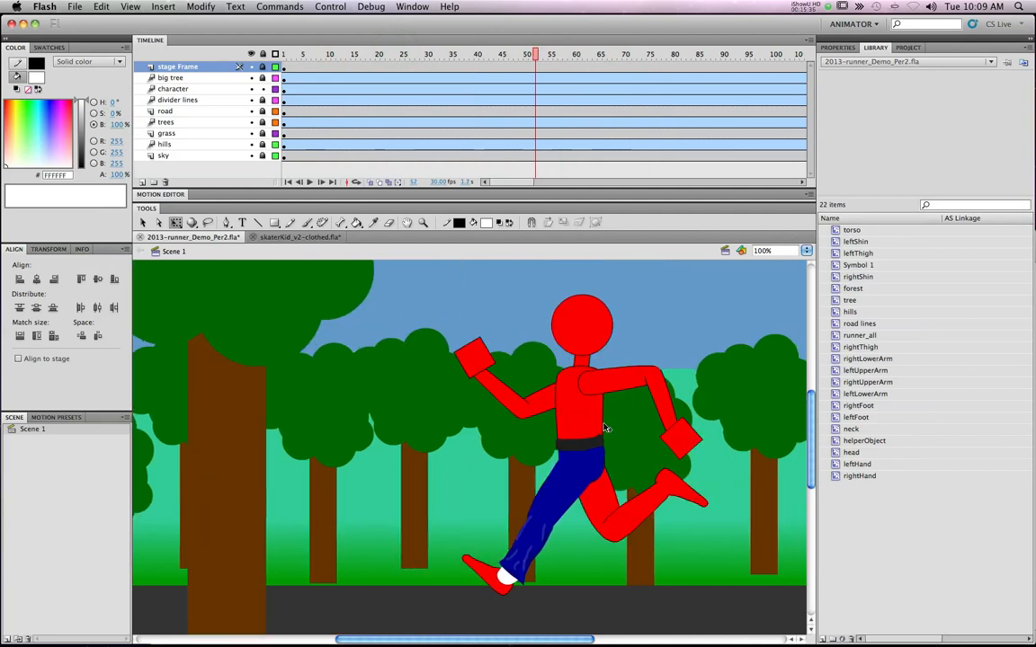
Review the skater tween in skaterKid_v2-clothed.fla by scrubbing back to frame 1 and testing the movie
left_click(297, 238)
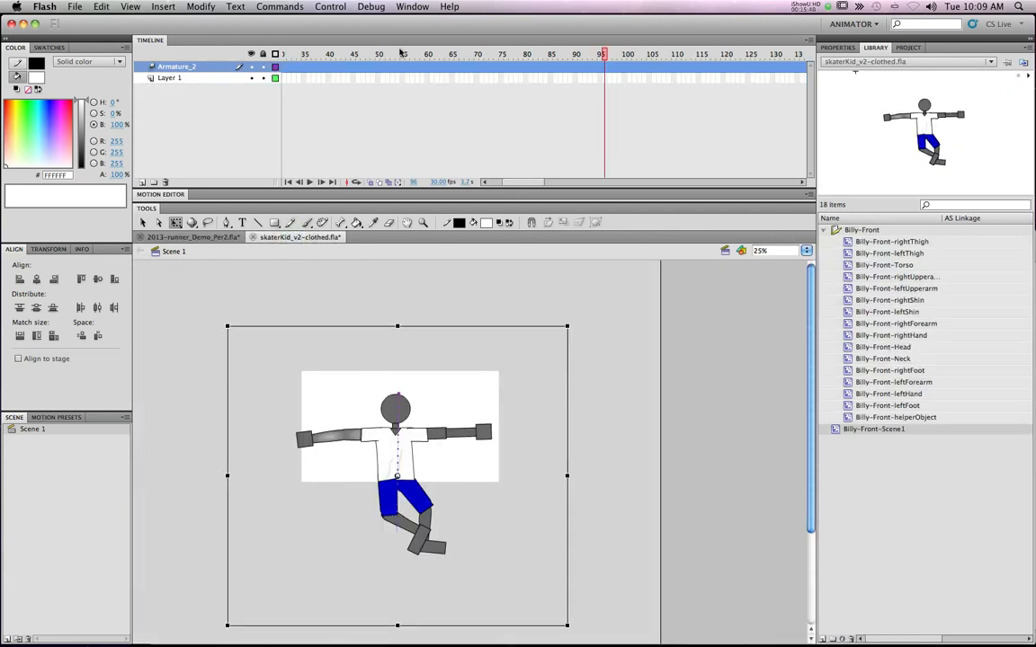
left_click_drag(400, 51, 290, 58)
left_click_drag(447, 56, 351, 63)
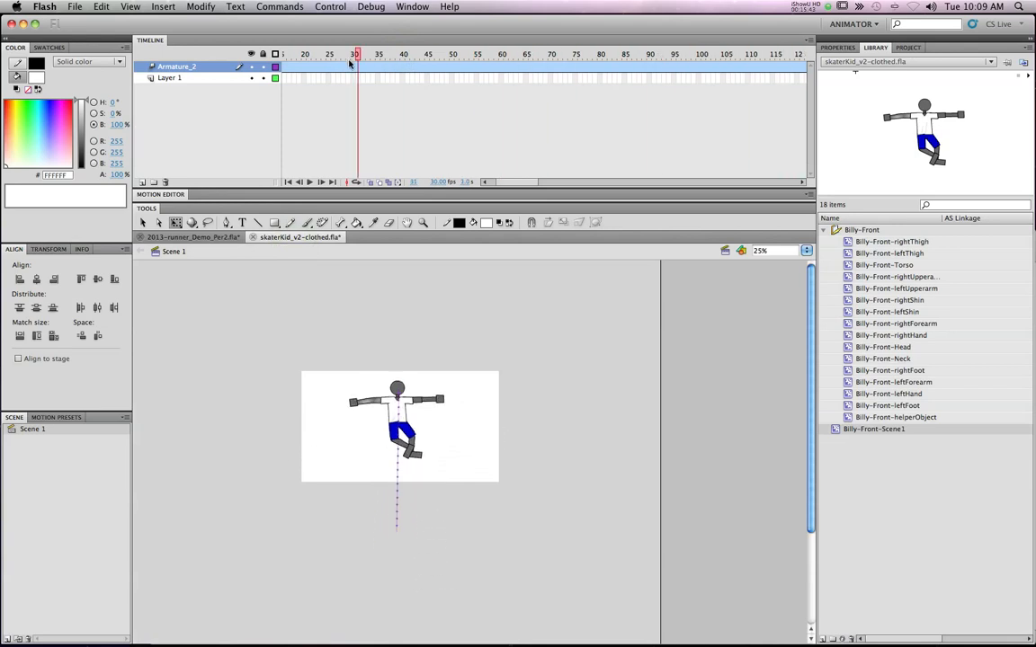
left_click(227, 72)
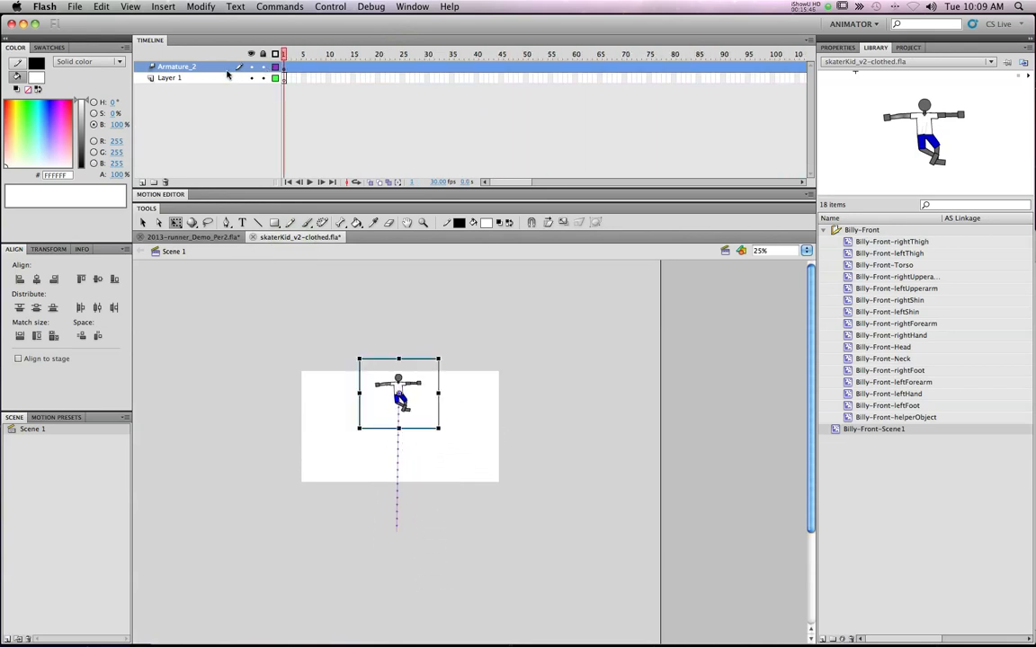
key("super+Return")
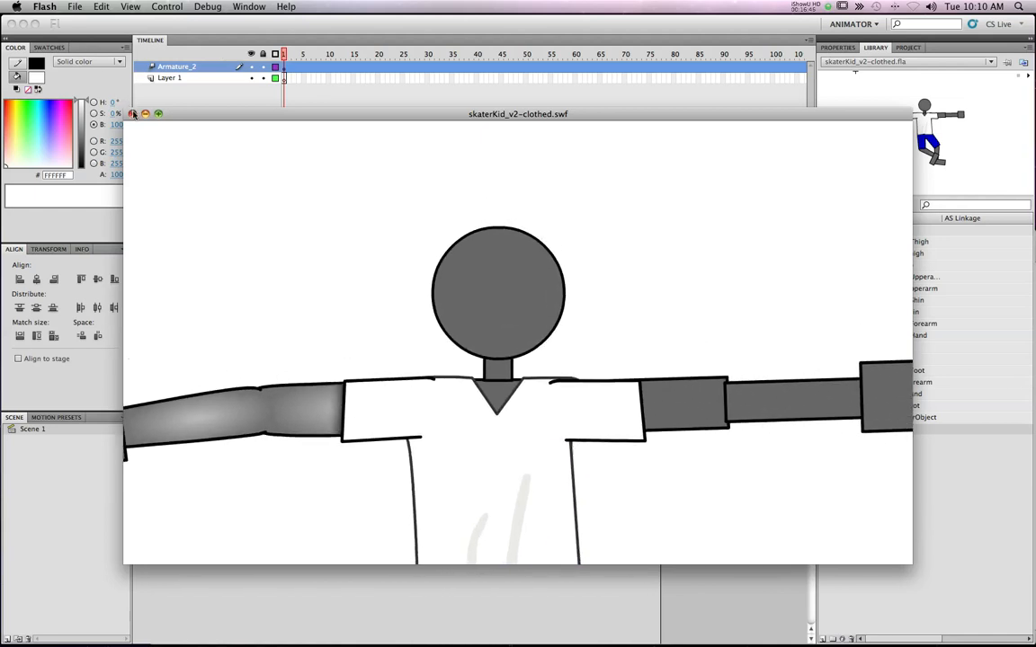
left_click(132, 113)
Add bobbing keyframes to the skater's tween, nudging the figure slightly up at frames 5 and 15 and down at frames 10 and 20
left_click_drag(286, 55, 303, 53)
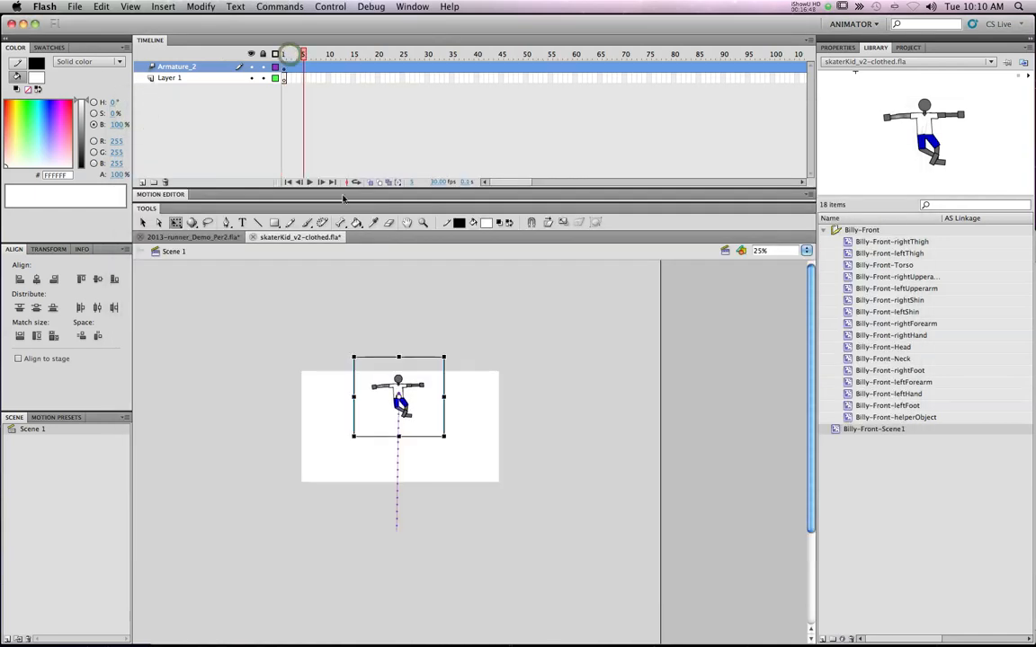
key("super+equal")
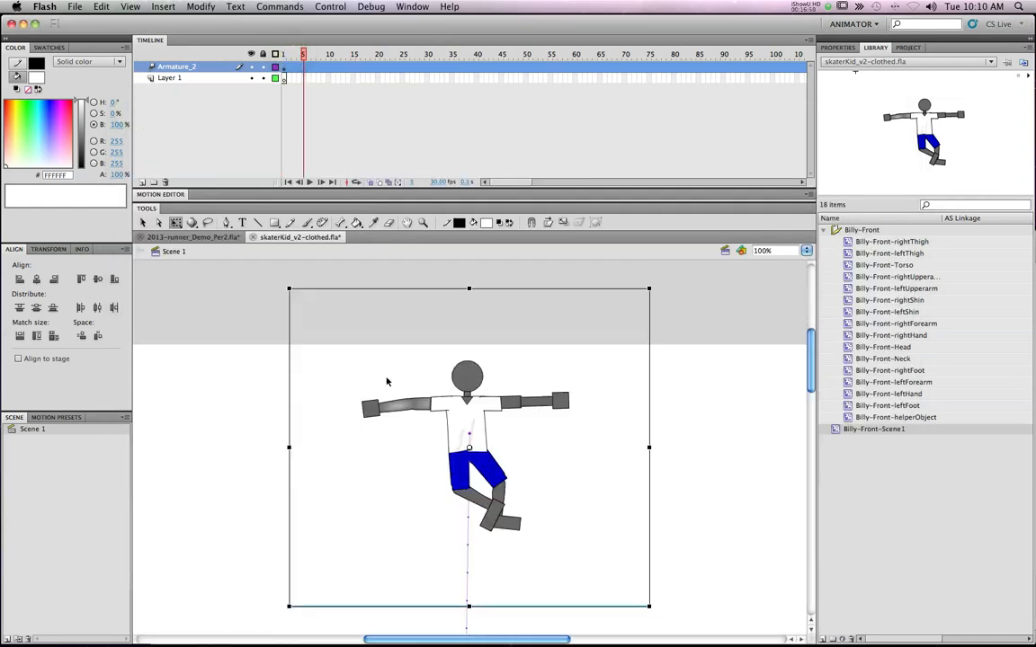
left_click_drag(470, 414, 471, 409)
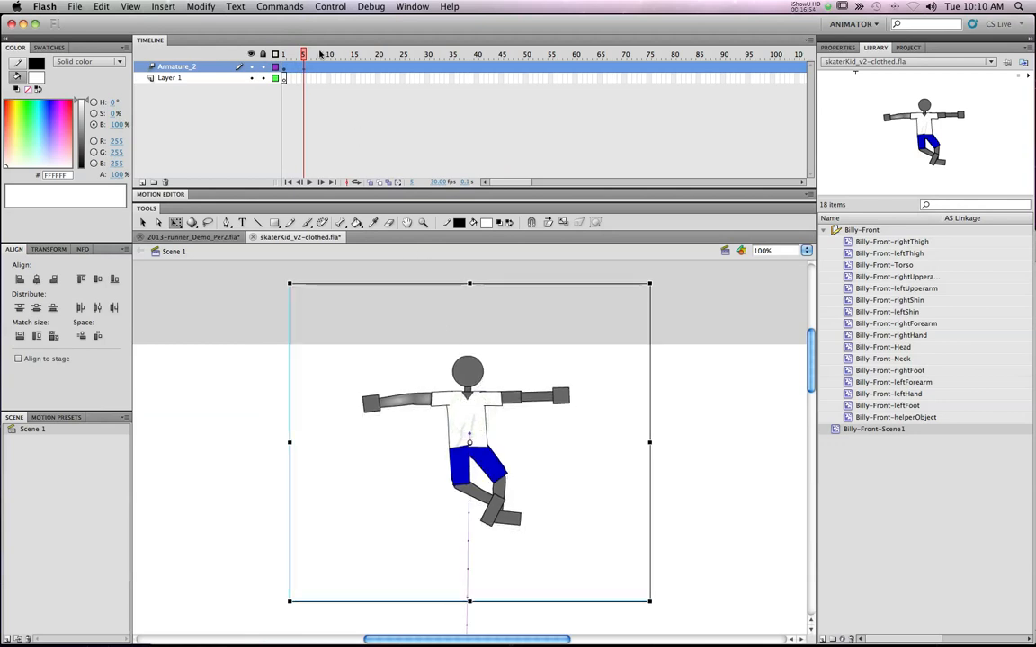
left_click_drag(314, 54, 329, 54)
left_click_drag(477, 407, 477, 413)
left_click_drag(337, 46, 353, 49)
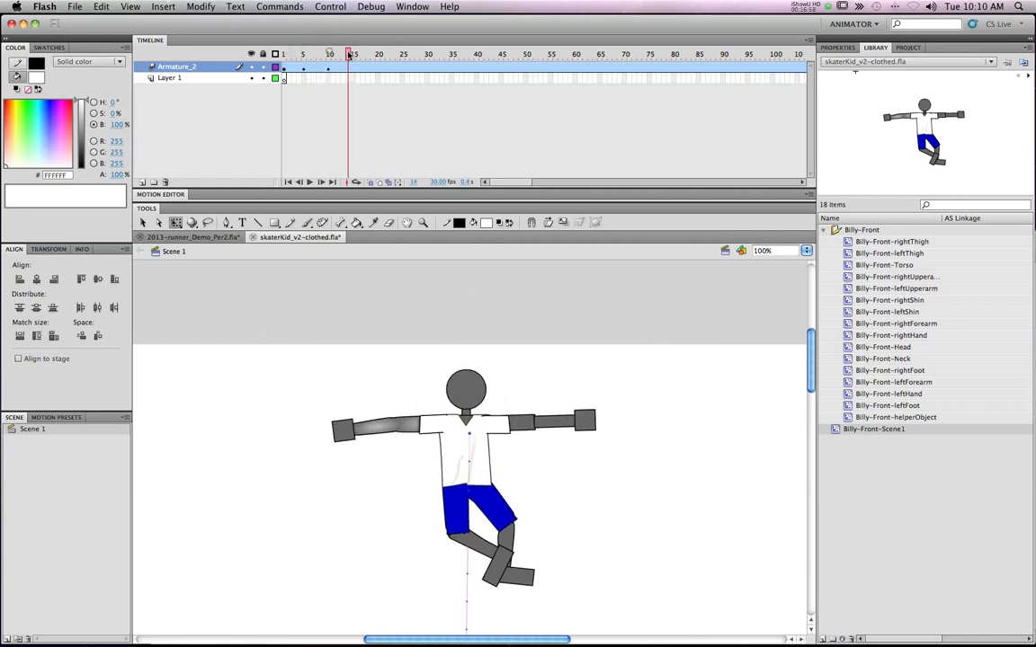
left_click_drag(469, 401, 458, 324)
left_click_drag(355, 52, 379, 54)
left_click_drag(459, 414, 460, 421)
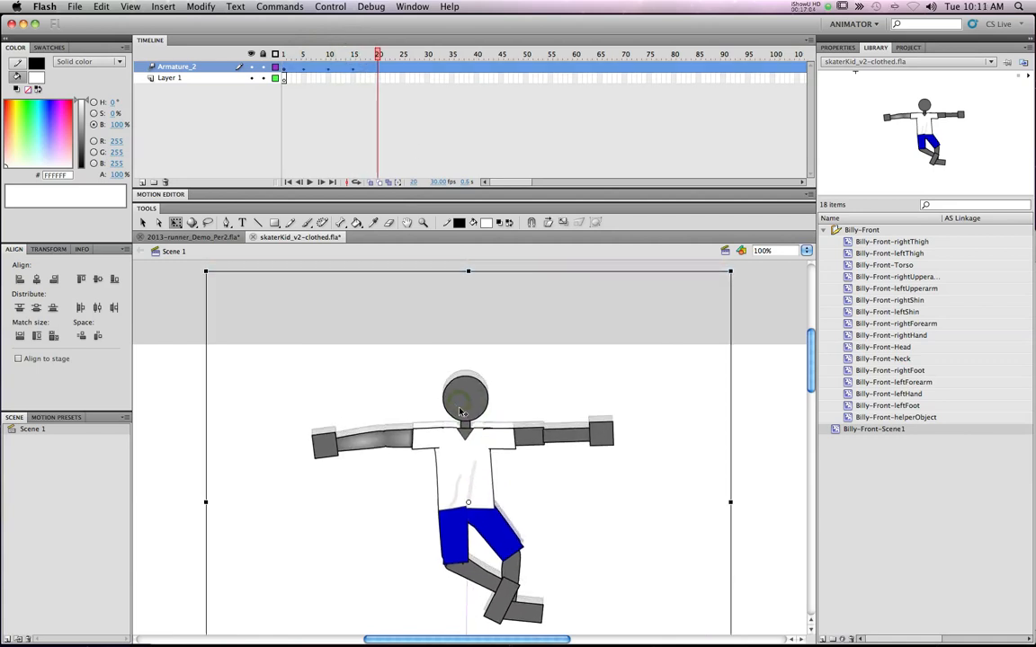
Continue the skater's bobbing by nudging the figure slightly up at frames 25 and 35 and down at frames 30 and 40
left_click_drag(378, 56, 402, 53)
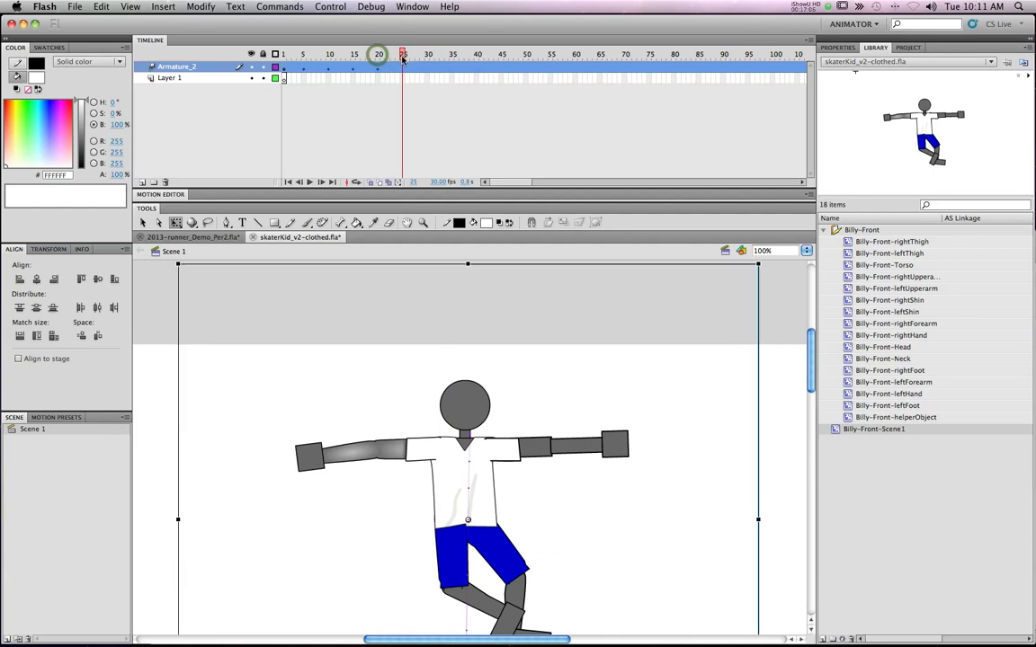
left_click_drag(459, 405, 459, 402)
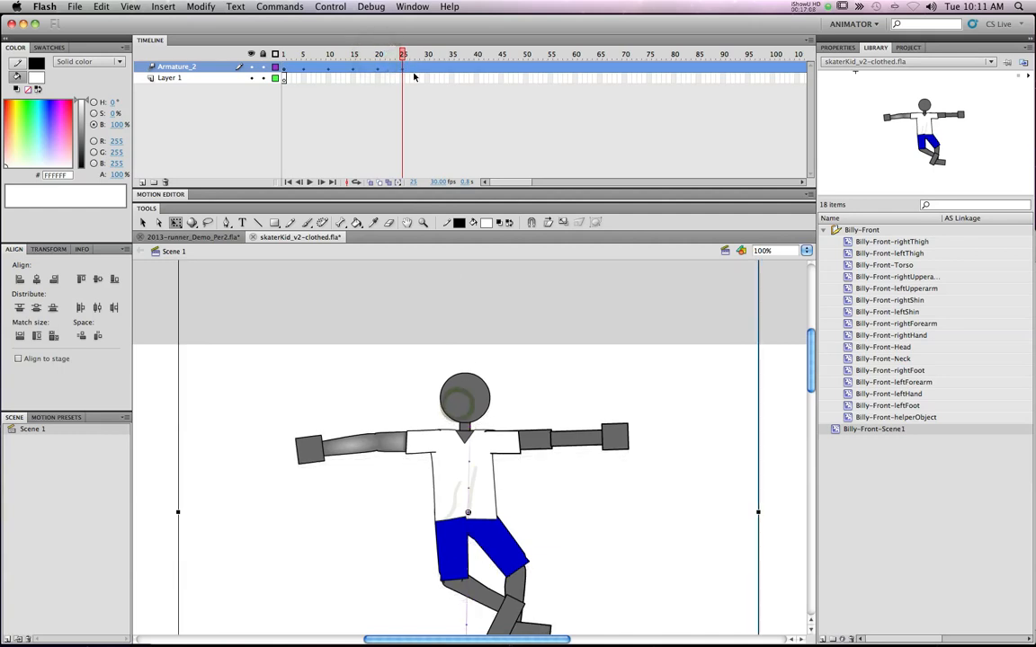
left_click_drag(403, 56, 428, 54)
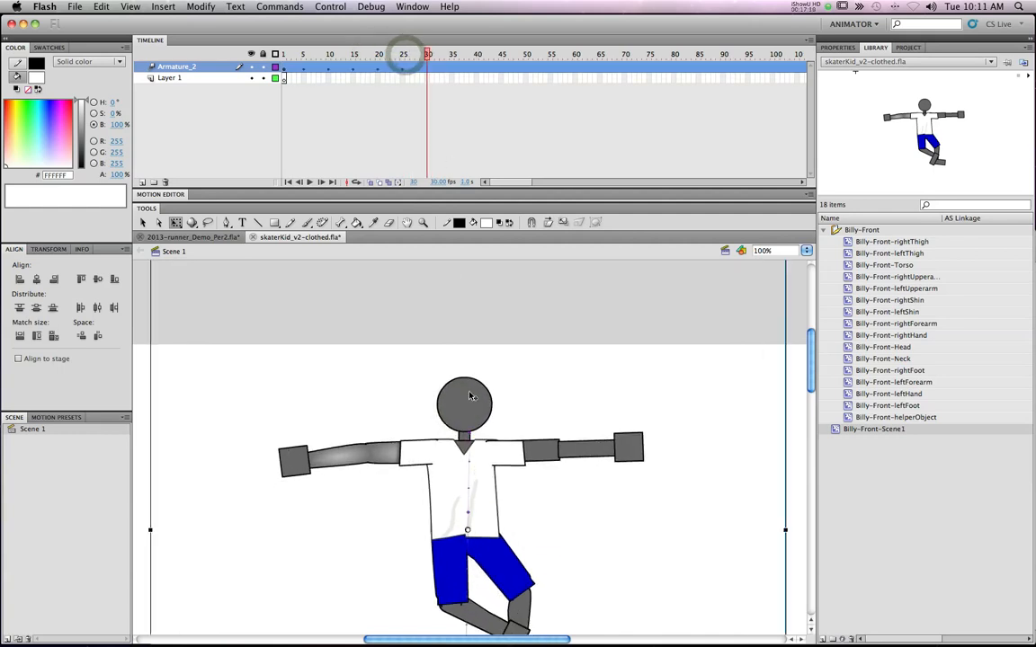
left_click_drag(469, 407, 468, 405)
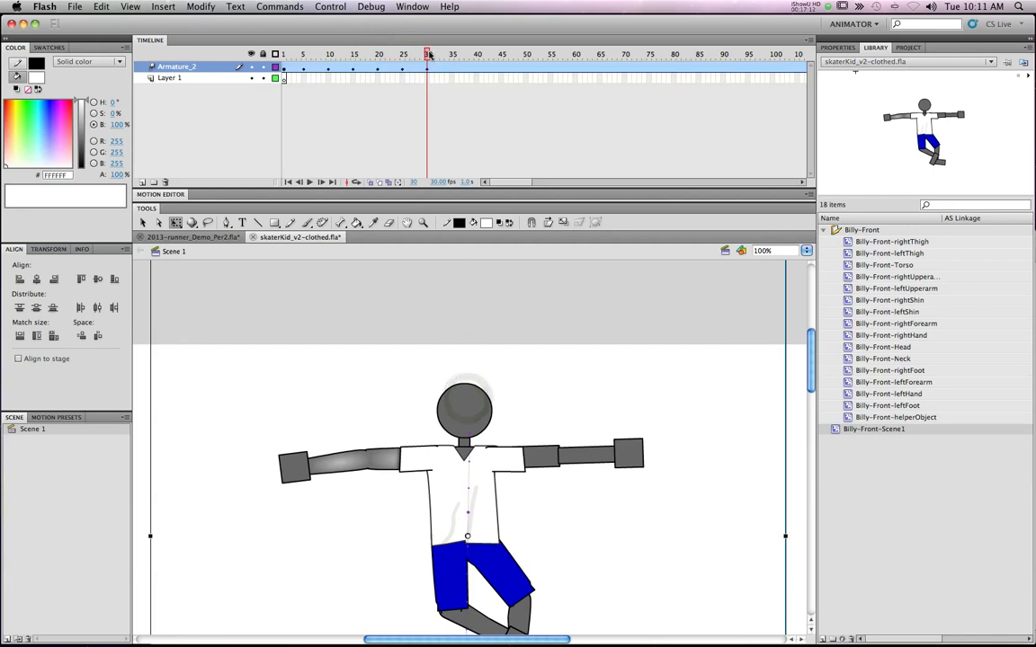
left_click_drag(428, 54, 452, 54)
left_click_drag(462, 406, 466, 408)
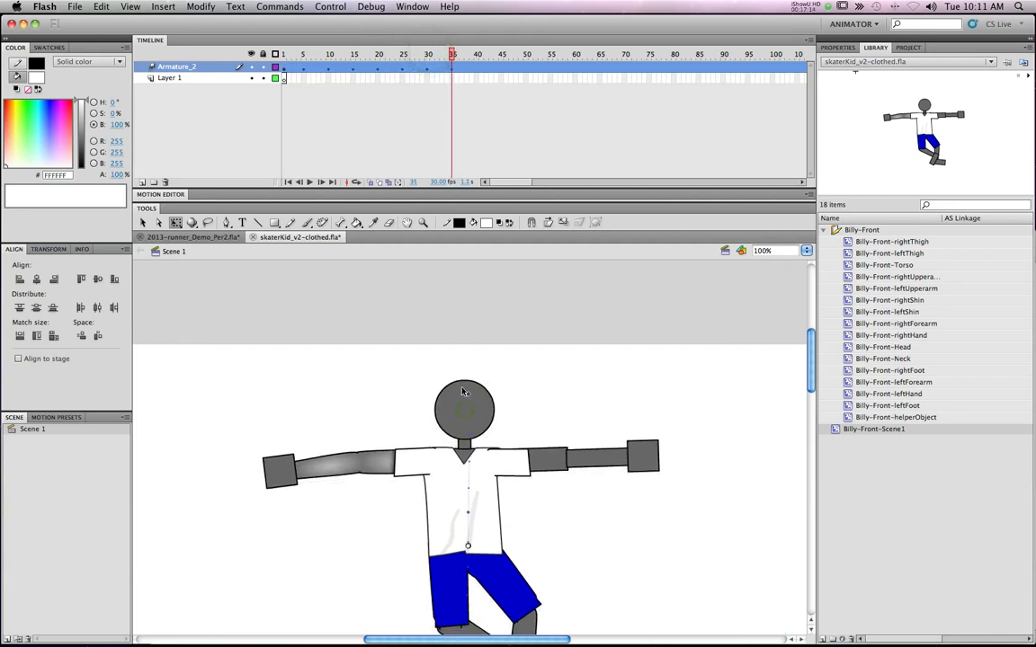
left_click_drag(453, 54, 476, 54)
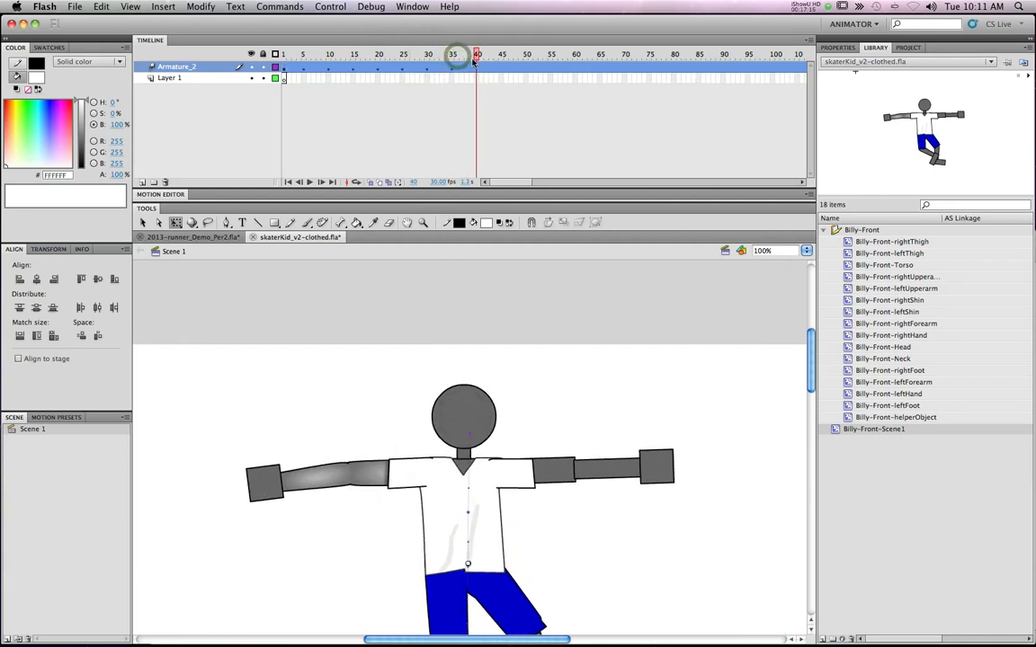
left_click_drag(470, 402, 469, 408)
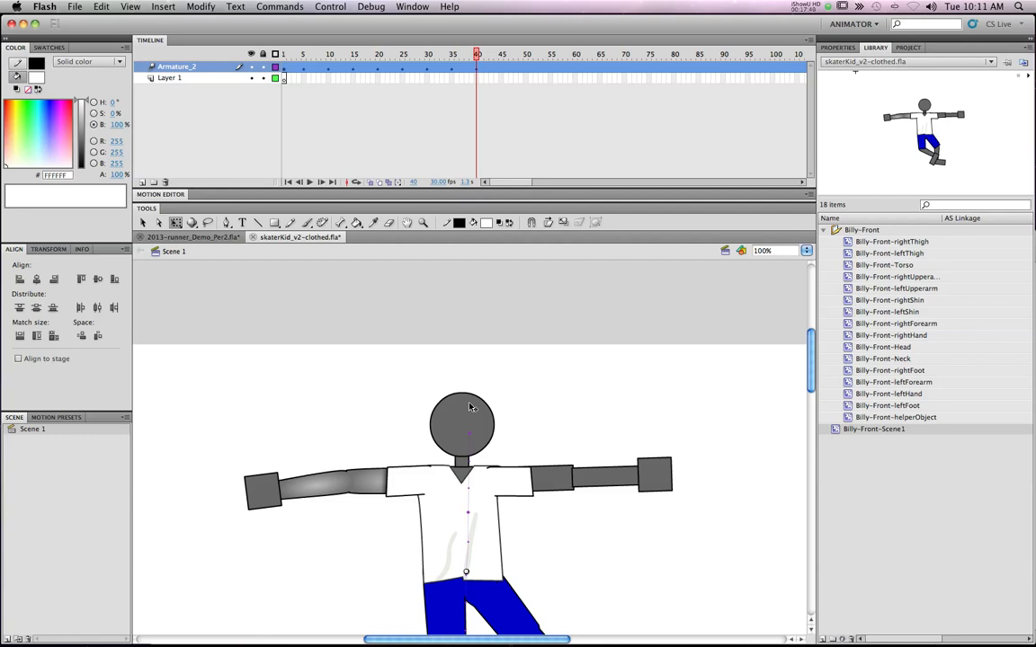
Extend the skater's bobbing keyframes to frames 45, 50 and 55, nudging the figure down at frame 50 and up at frame 55
left_click_drag(476, 56, 526, 56)
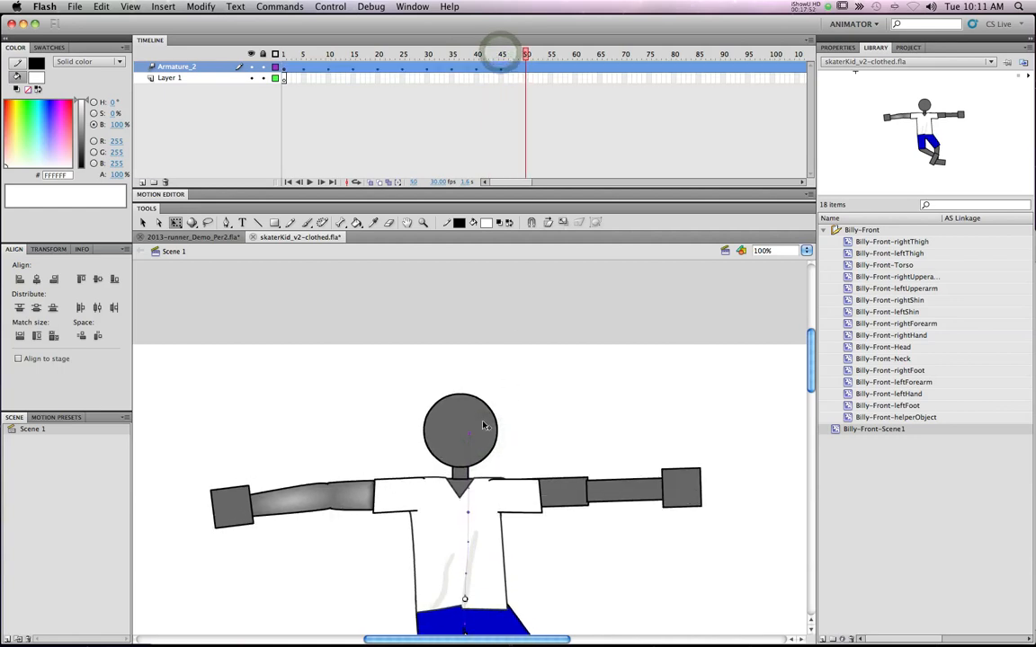
left_click_drag(482, 422, 483, 431)
left_click_drag(530, 55, 550, 54)
left_click_drag(485, 443, 486, 435)
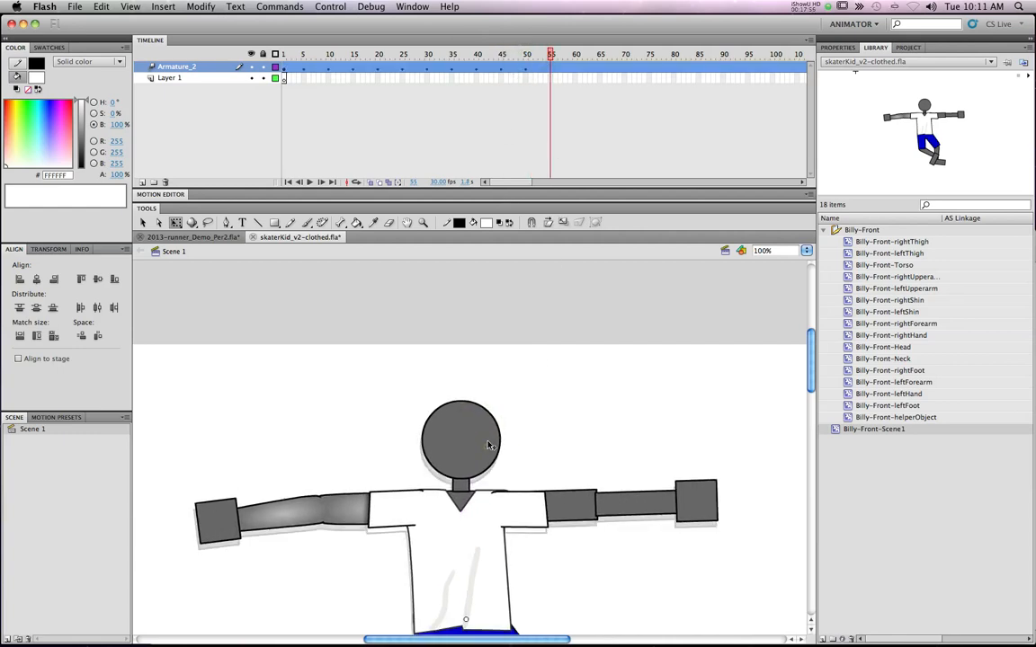
Continue the skater's bobbing in the tween by nudging the figure slightly down at frames 60 and 70 and up at frames 65 and 75
left_click_drag(551, 55, 575, 54)
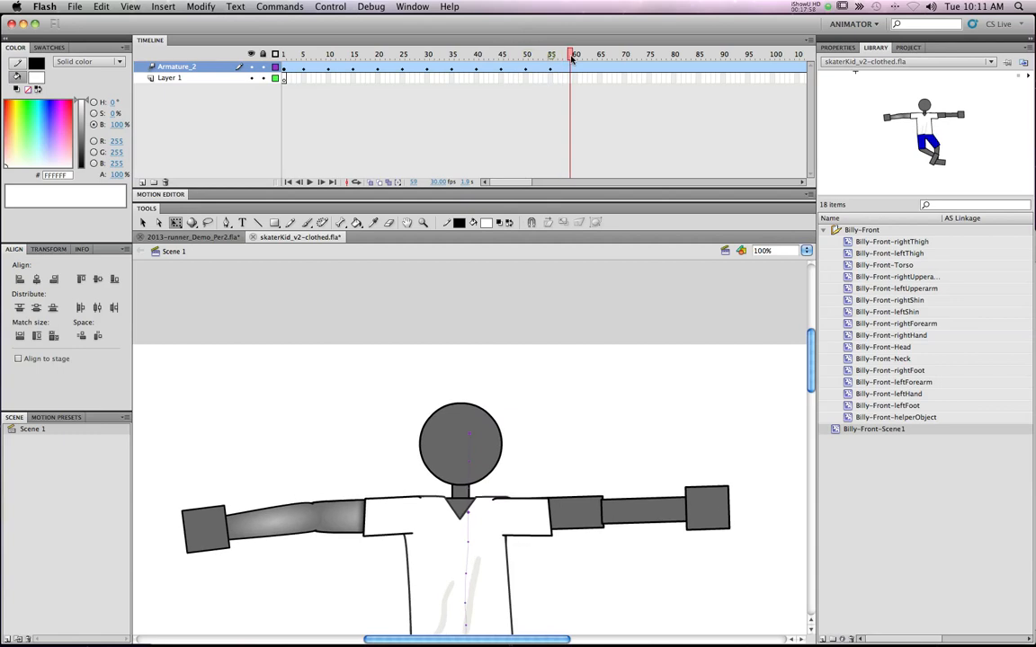
left_click_drag(494, 436, 499, 443)
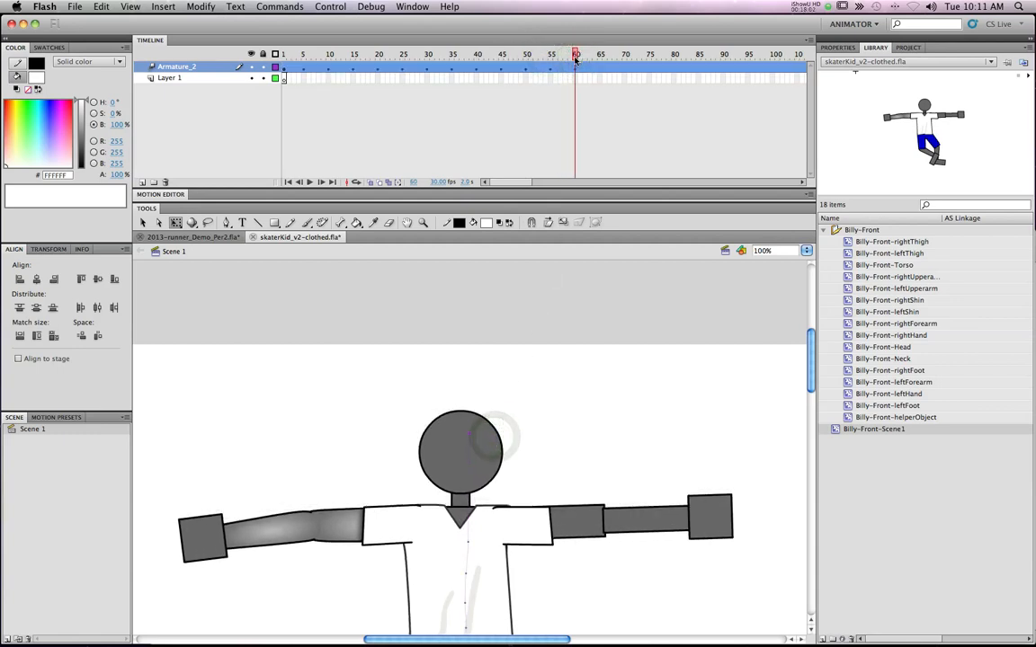
left_click_drag(575, 55, 599, 55)
left_click_drag(490, 456, 489, 446)
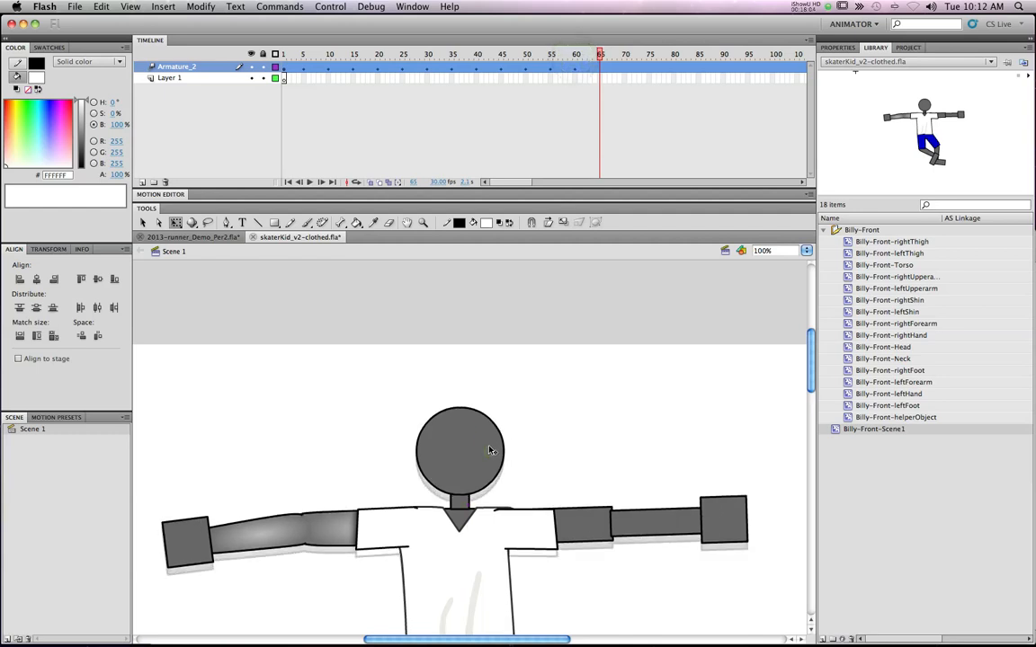
left_click_drag(600, 55, 623, 55)
left_click_drag(491, 431, 490, 442)
left_click_drag(628, 57, 649, 56)
left_click(490, 466)
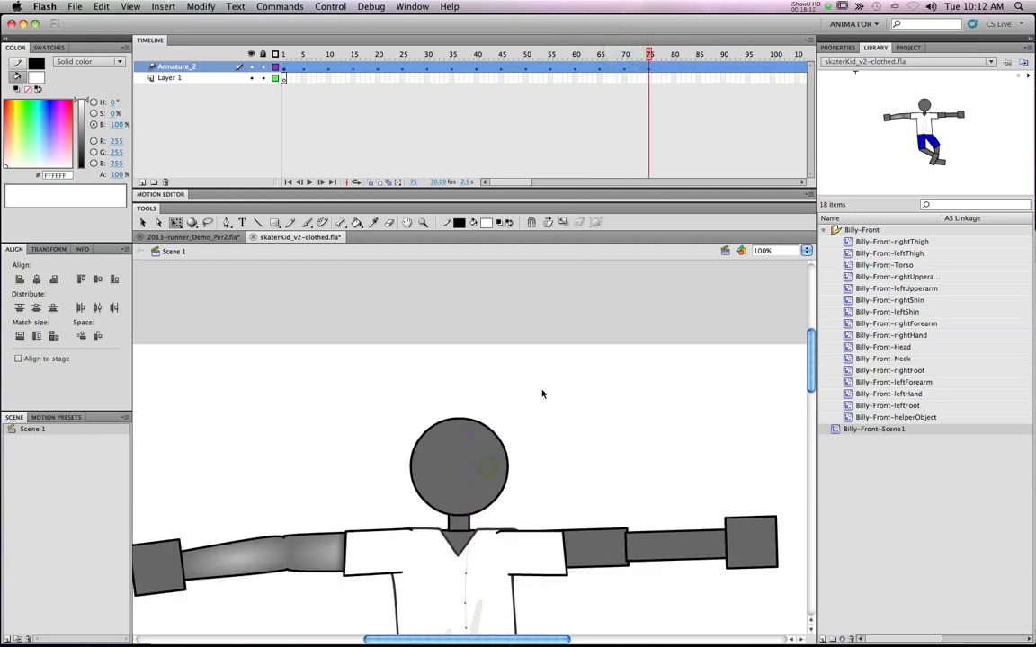
Add bobbing keyframes that nudge the skater slightly down at frames 80 and 90 and up at frames 85 and 95
left_click_drag(649, 55, 674, 55)
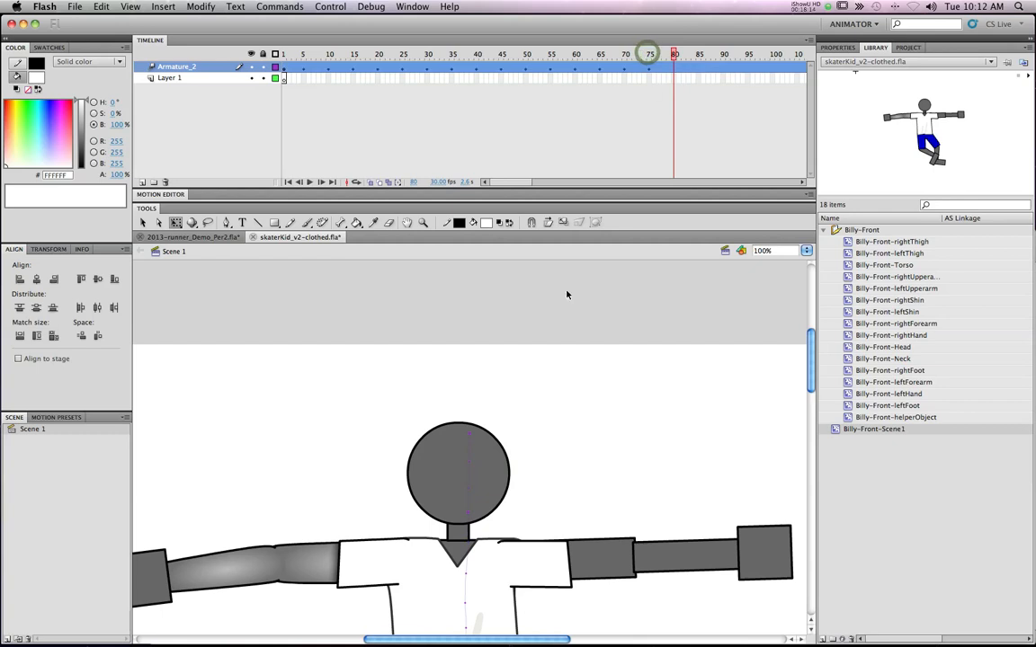
left_click_drag(490, 453, 490, 461)
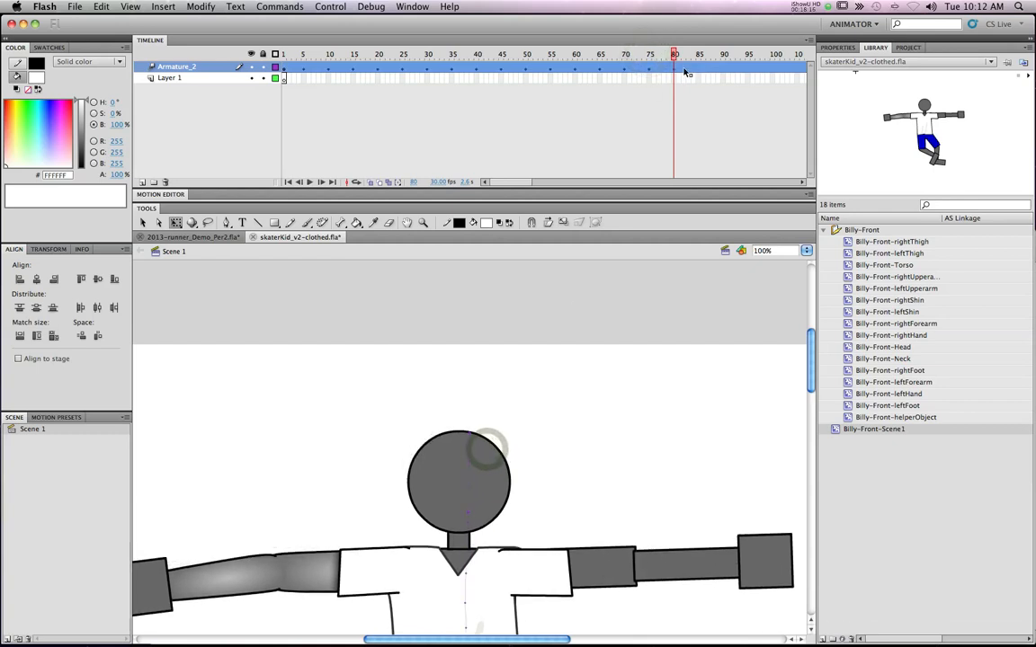
left_click_drag(674, 55, 698, 56)
left_click_drag(495, 495, 495, 488)
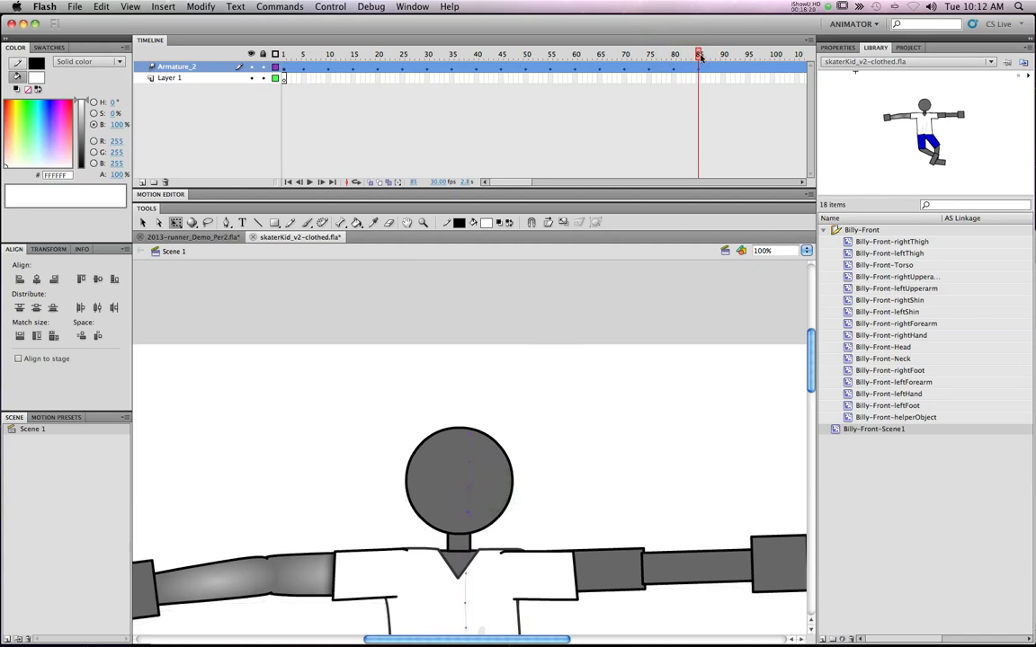
left_click_drag(700, 56, 723, 56)
left_click_drag(501, 483, 501, 496)
left_click_drag(724, 56, 746, 56)
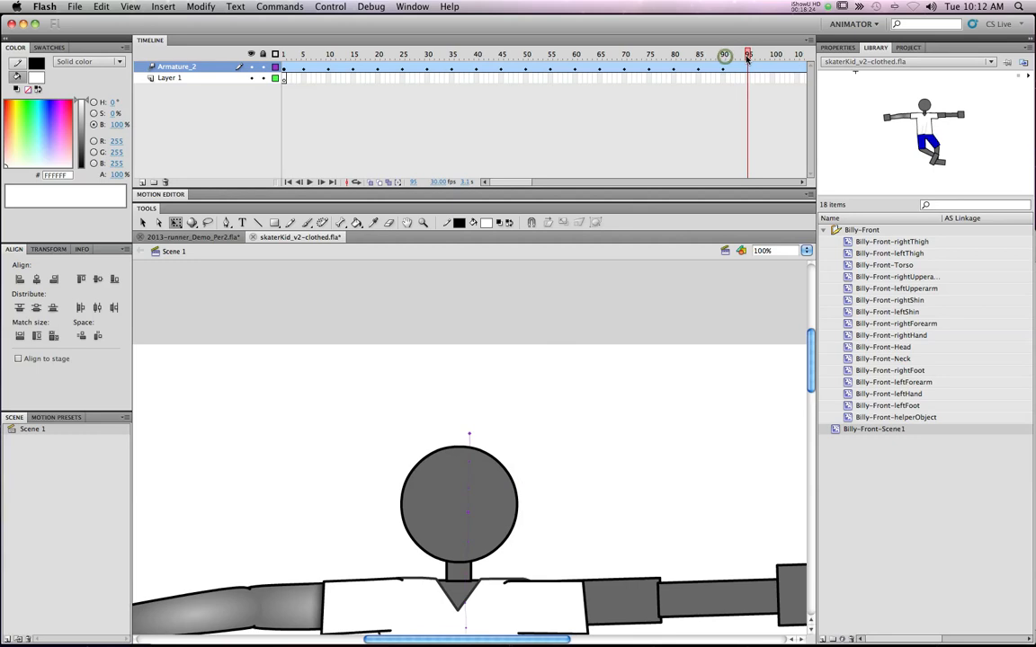
left_click_drag(492, 518, 492, 506)
Extend the bobbing keyframes by nudging the skater slightly down at frames 100 and 110 and up at frames 105 and 115
scroll(717, 109, "right", 5)
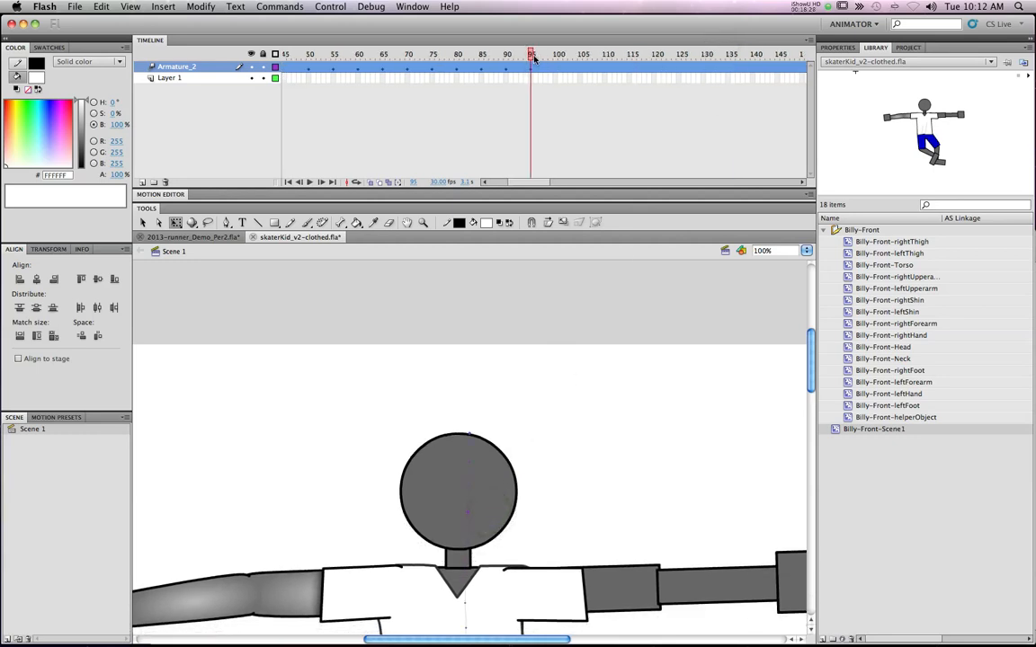
left_click_drag(533, 58, 554, 55)
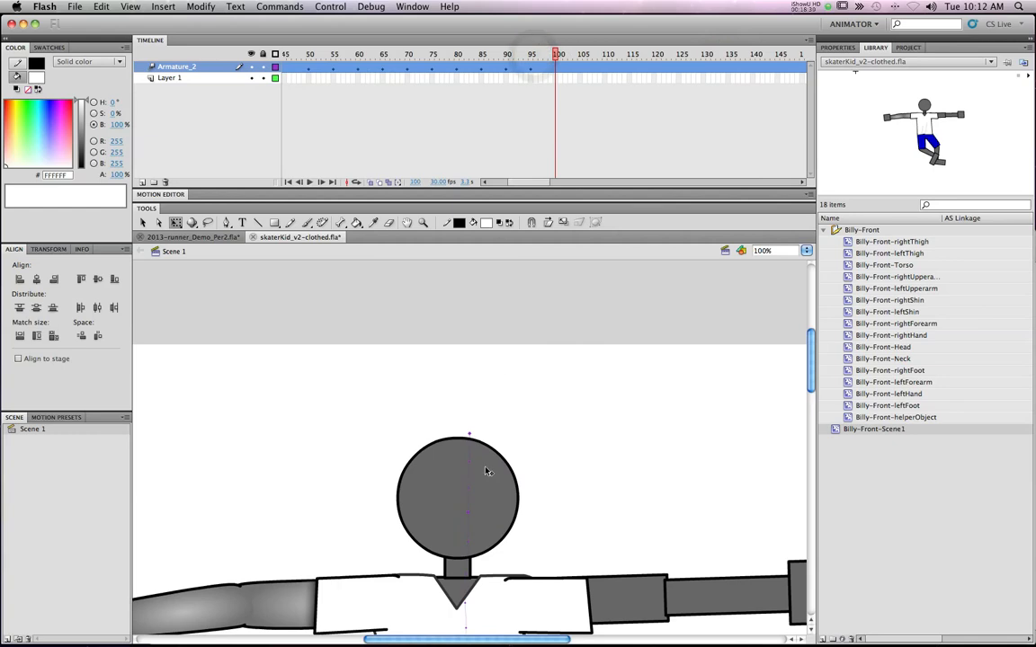
left_click_drag(533, 52, 556, 51)
left_click_drag(483, 494, 485, 506)
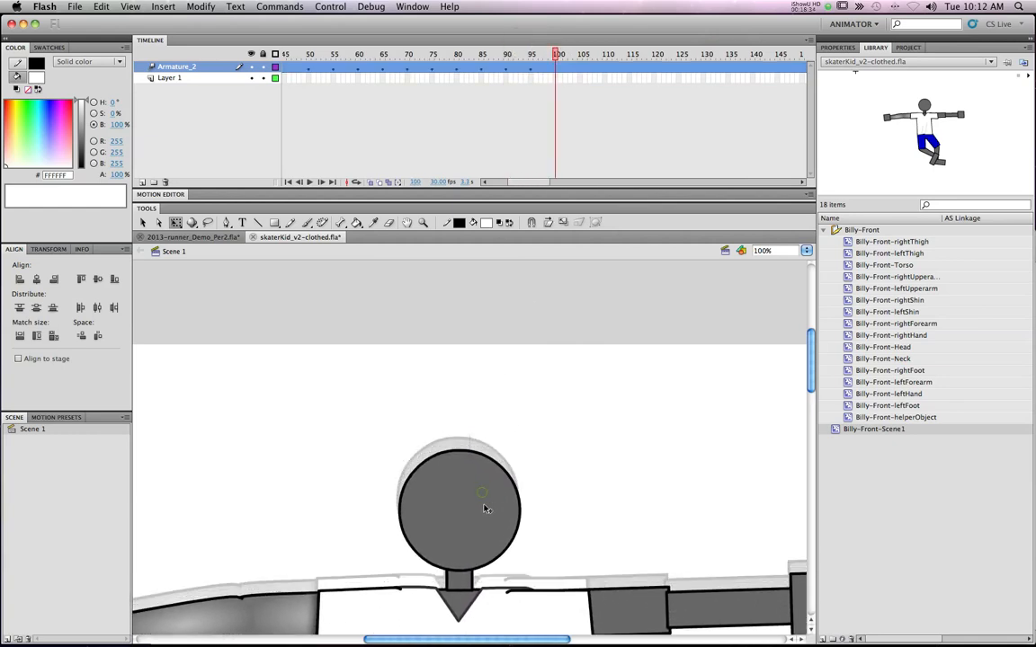
left_click_drag(555, 52, 580, 52)
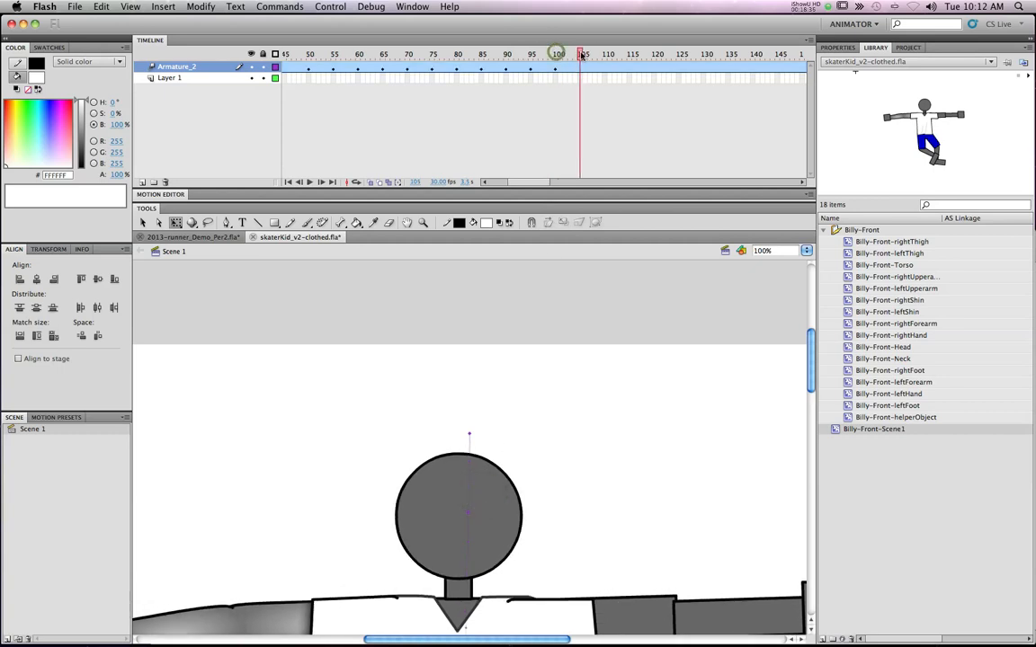
left_click_drag(482, 493, 482, 479)
left_click_drag(581, 54, 603, 54)
left_click_drag(490, 499, 491, 513)
left_click_drag(608, 54, 631, 54)
left_click_drag(499, 527, 497, 518)
Nudge the skater slightly down at frames 120 and 130 and up at frames 125 and 135 of the tween
left_click_drag(632, 54, 653, 54)
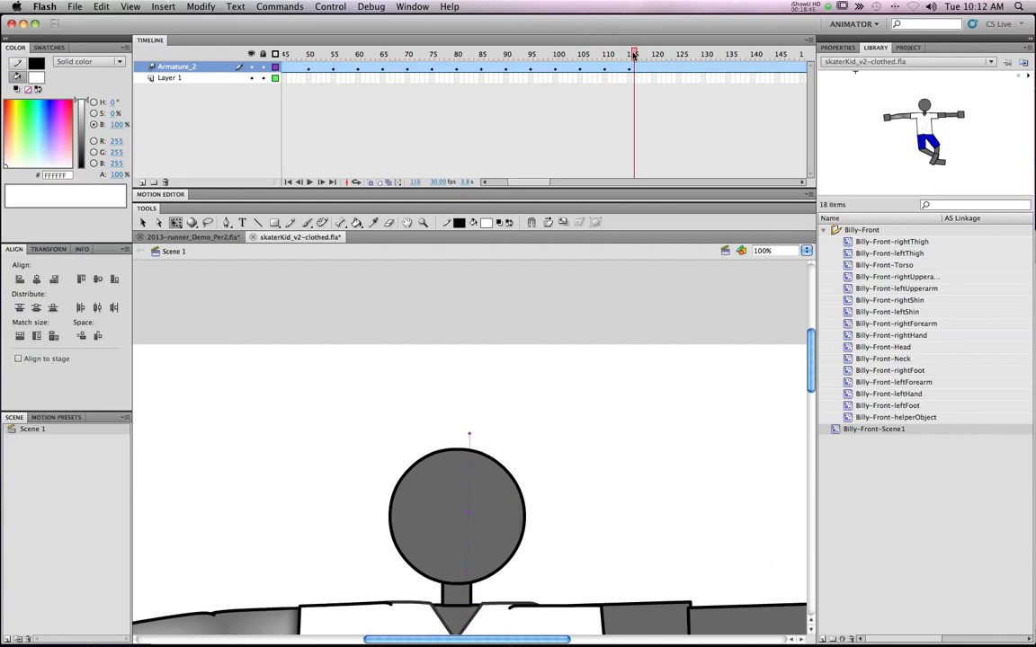
left_click_drag(496, 472, 493, 504)
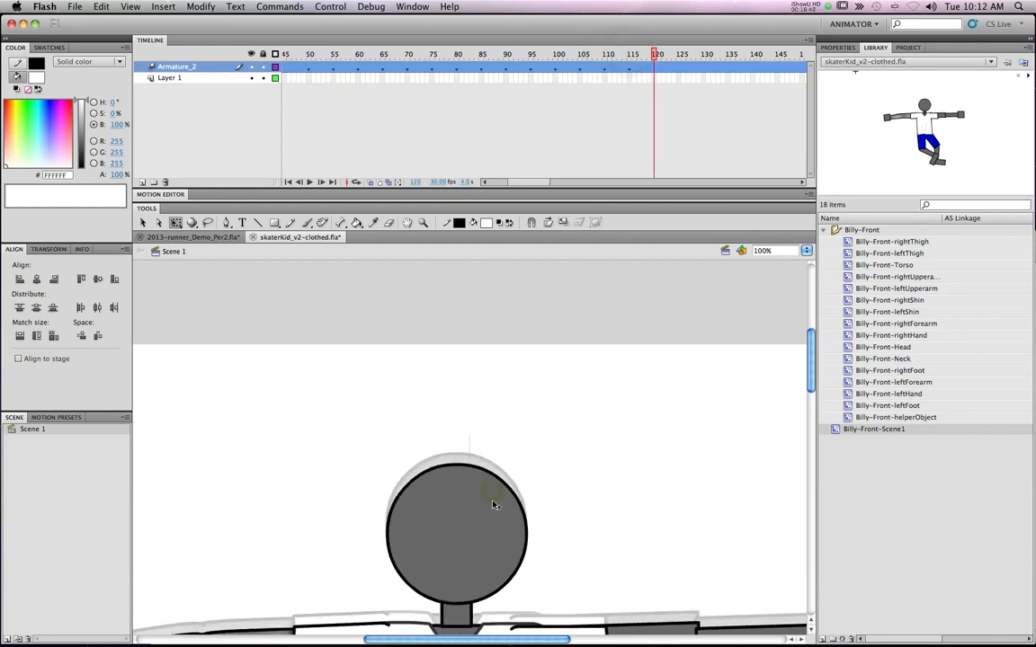
left_click_drag(654, 54, 678, 55)
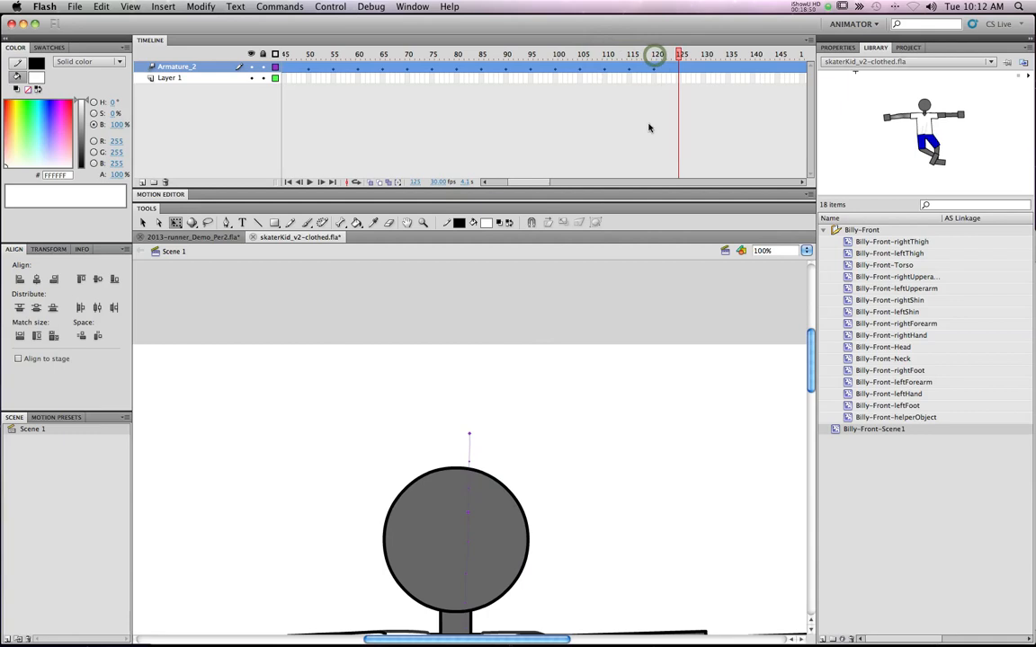
left_click_drag(482, 532, 482, 524)
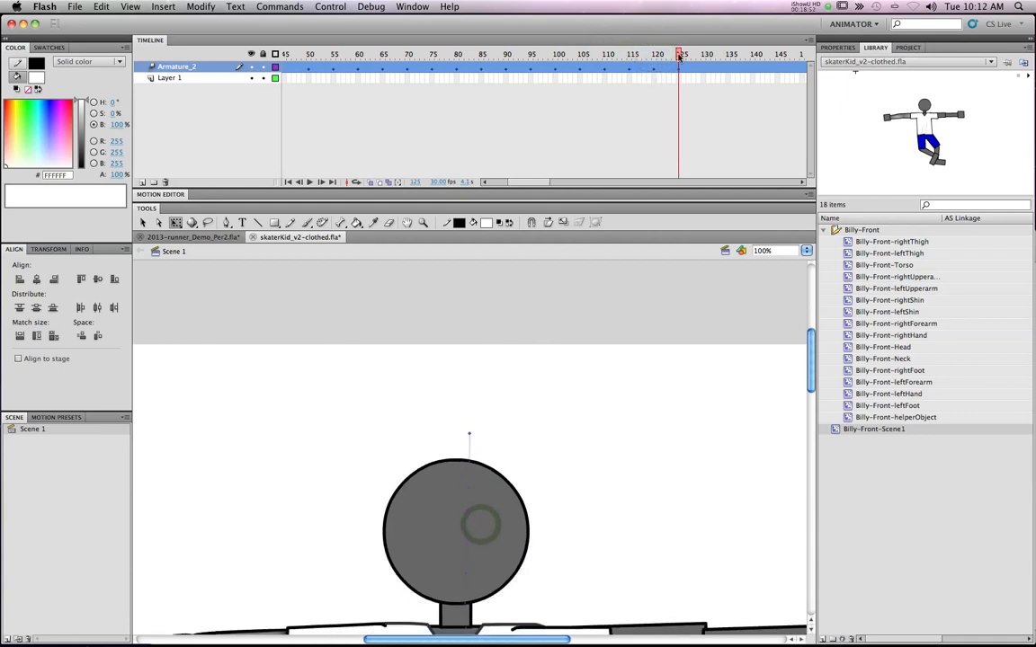
left_click_drag(679, 56, 704, 55)
left_click_drag(490, 546, 490, 560)
left_click_drag(704, 55, 728, 55)
left_click_drag(491, 525, 492, 513)
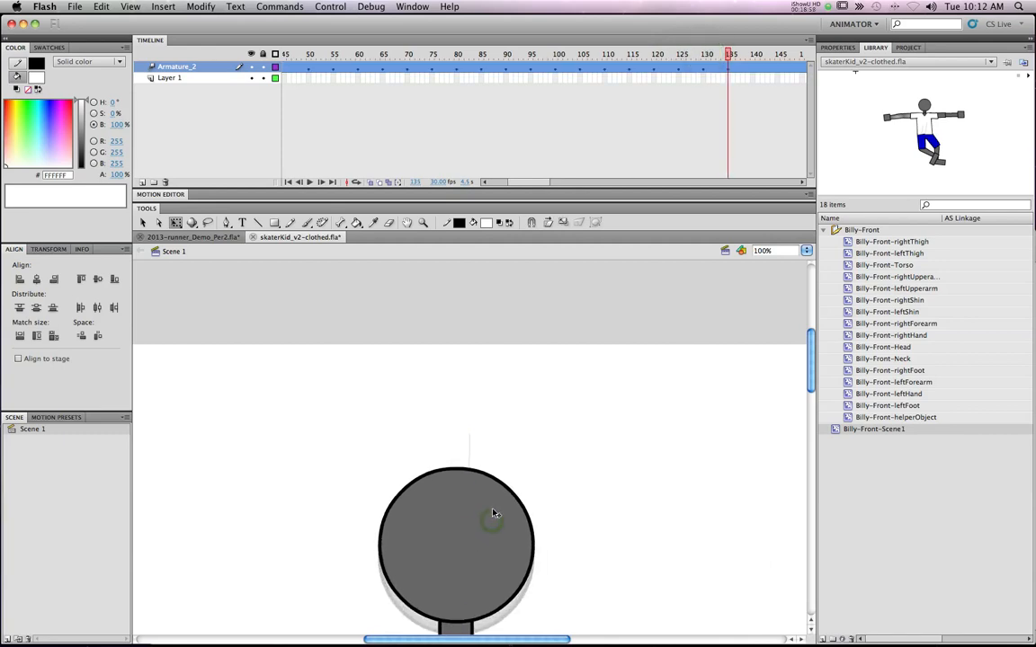
Complete the skater's bobbing by nudging the figure slightly down at frames 140 and 150 and up at frames 145 and 155
left_click_drag(728, 55, 753, 54)
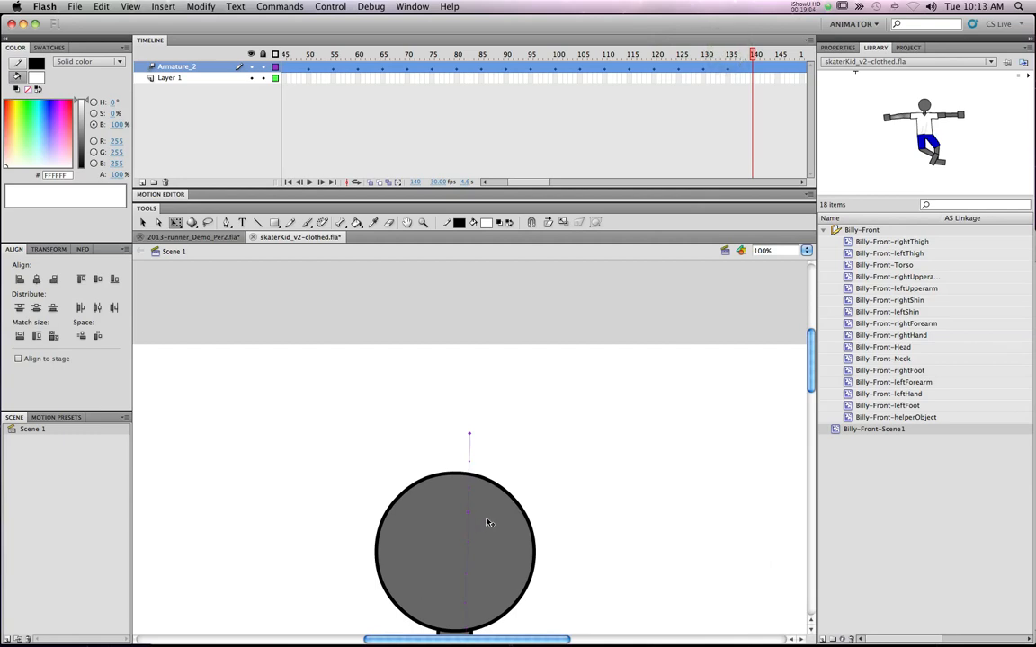
left_click_drag(487, 523, 488, 534)
scroll(679, 153, "right", 5)
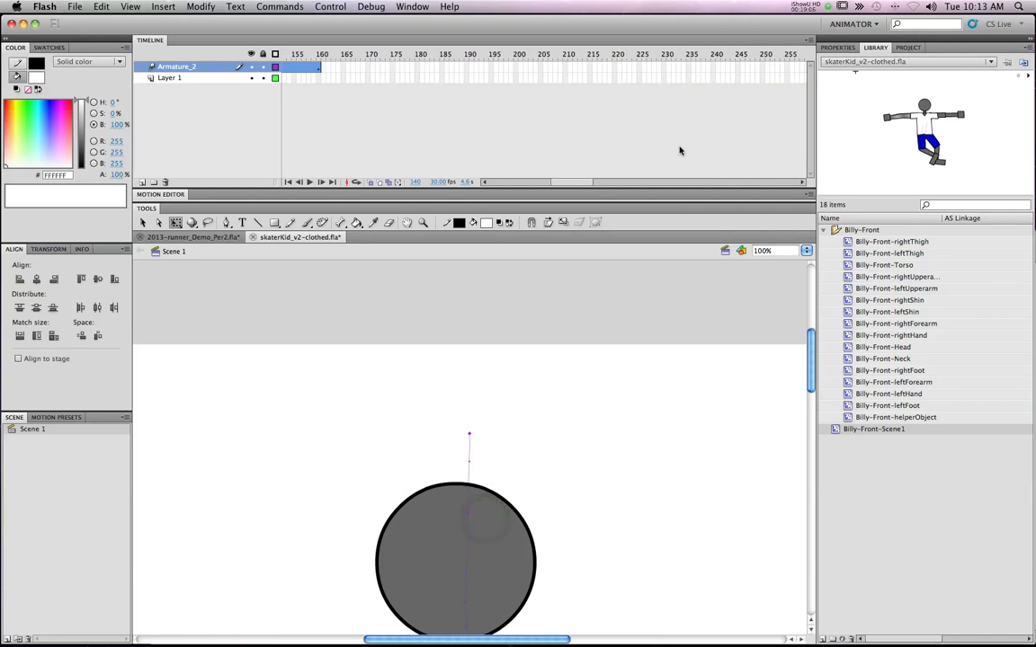
scroll(436, 73, "left", 3)
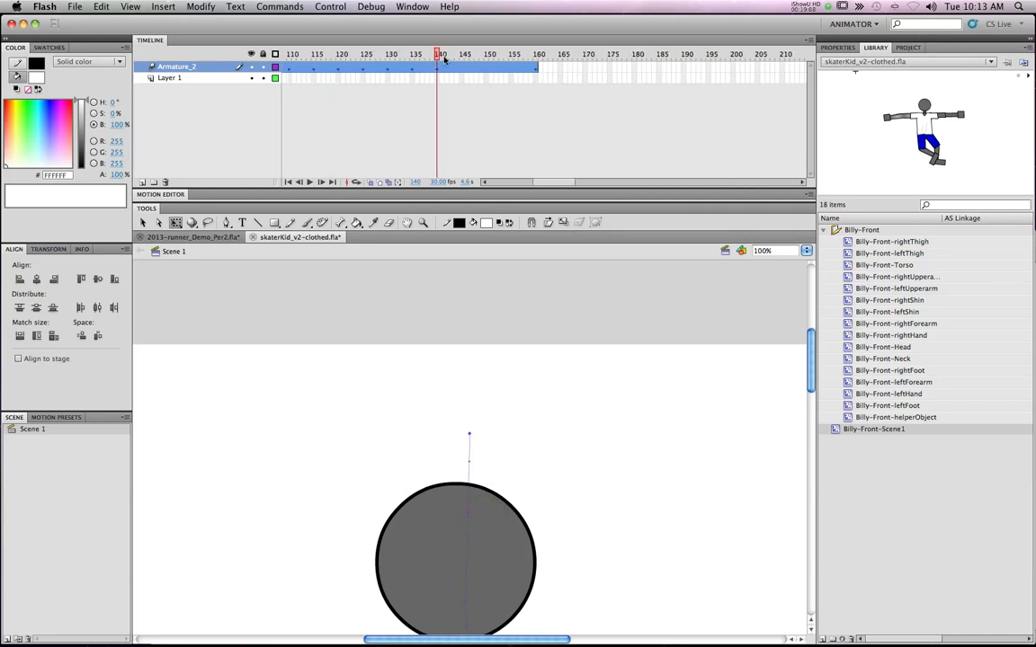
left_click_drag(438, 56, 462, 56)
left_click_drag(490, 526, 490, 513)
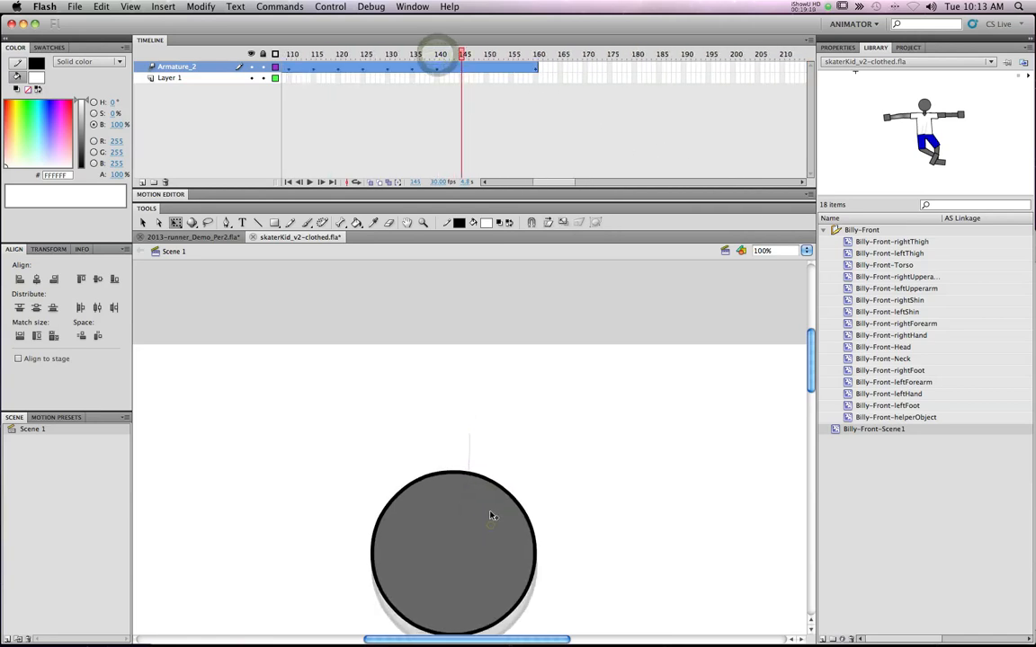
left_click_drag(474, 52, 486, 52)
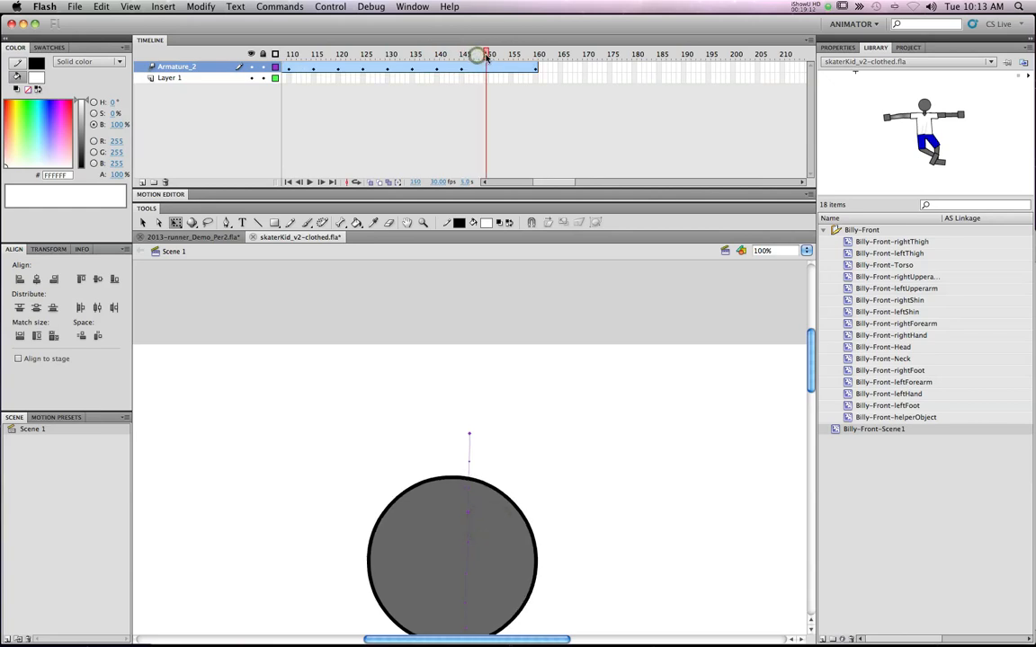
left_click_drag(500, 526, 501, 539)
left_click_drag(490, 54, 510, 56)
left_click_drag(490, 550, 486, 539)
Test the skater movie to review the finished bobbing motion and close the preview
key("super+minus")
key("super+minus")
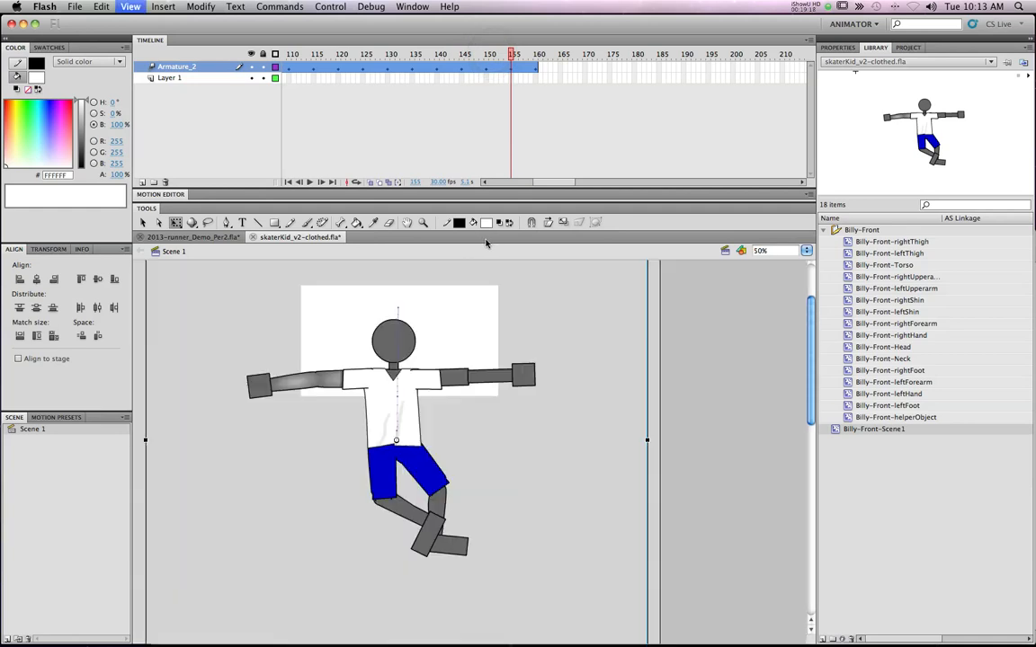
key("super+Return")
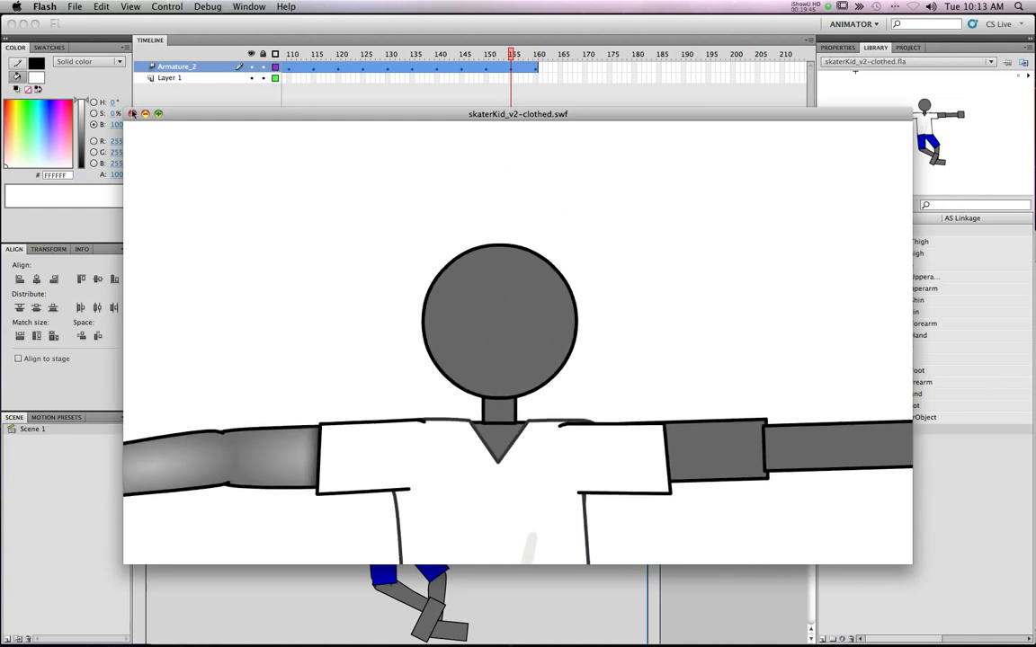
left_click(131, 114)
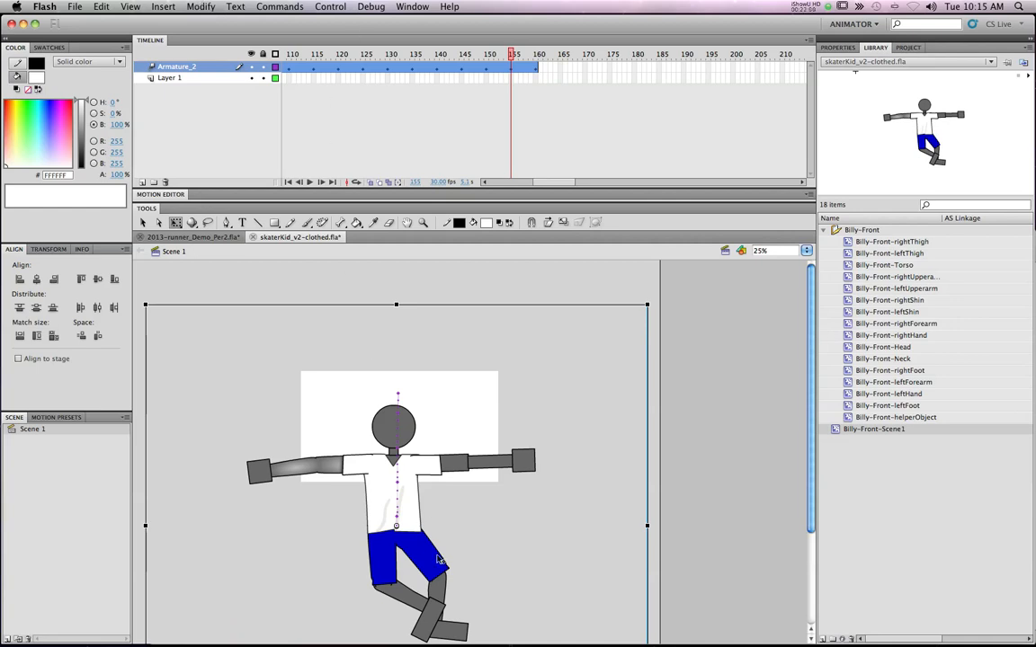
Open the skater's Billy-Front-Scene1 symbol for editing and clear the armature pose at frame 30
left_click_drag(353, 54, 413, 55)
left_click(364, 375)
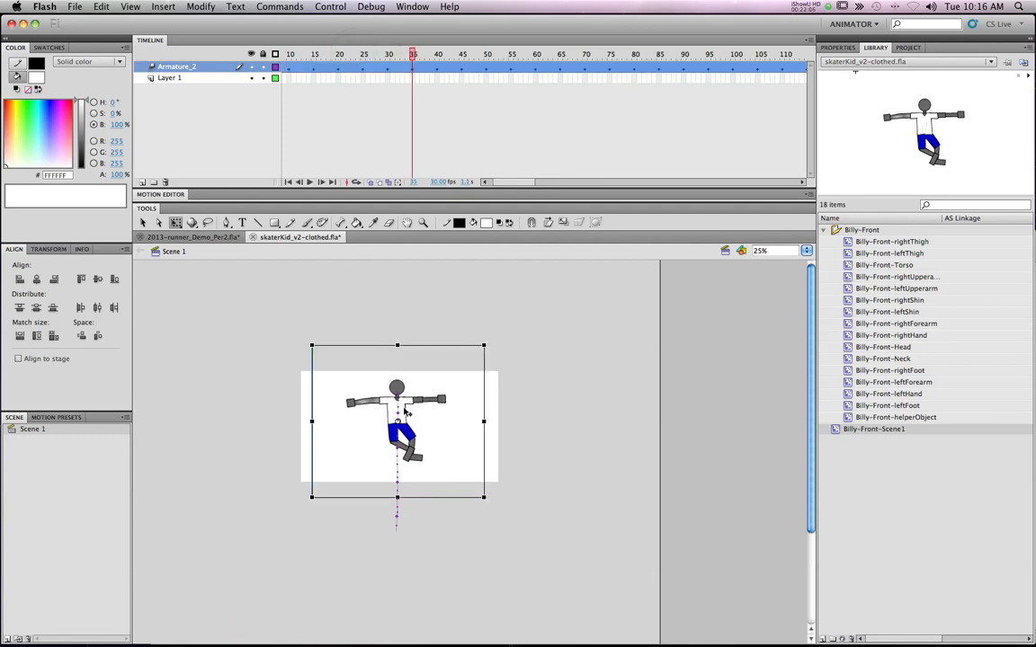
double_click(364, 375)
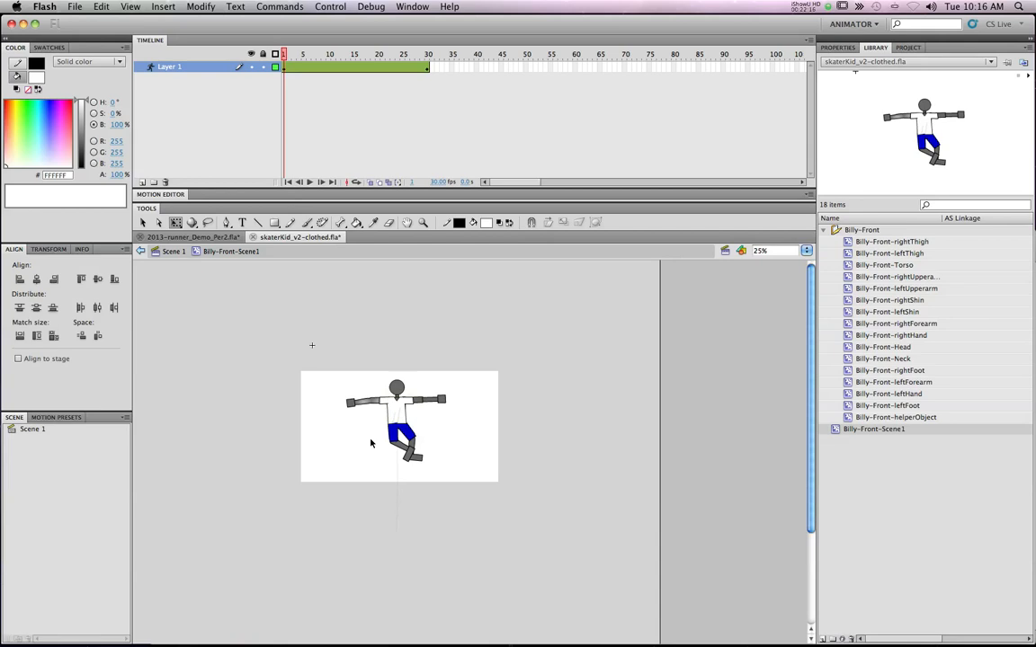
right_click(428, 71)
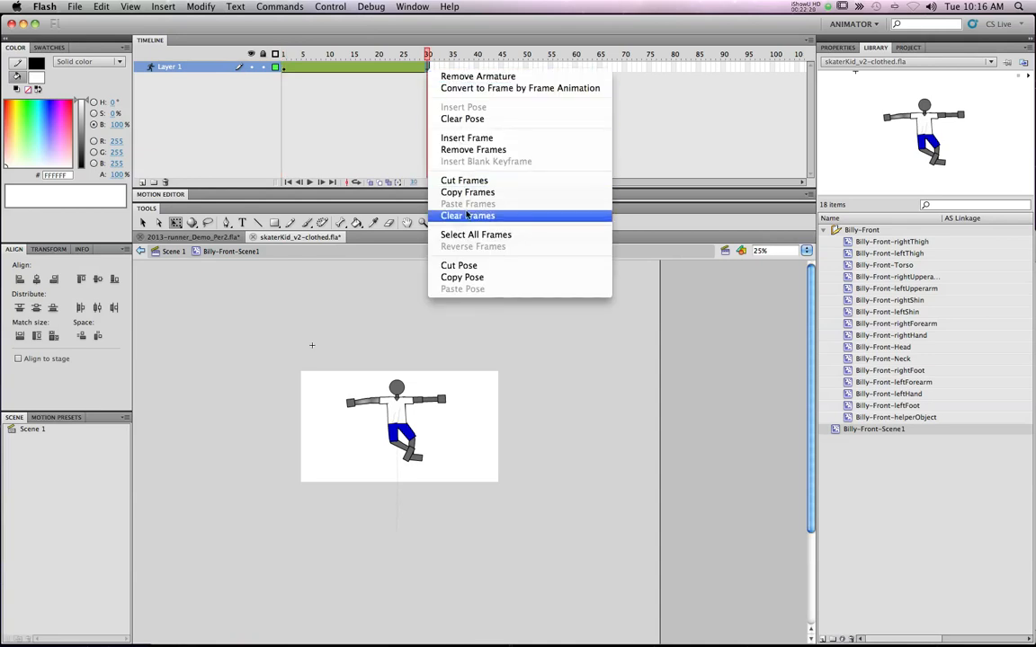
left_click(462, 118)
Repose the skater's crossed legs at frame 1 of the symbol, swinging both shins down so the feet stand apart
left_click_drag(397, 56, 288, 58)
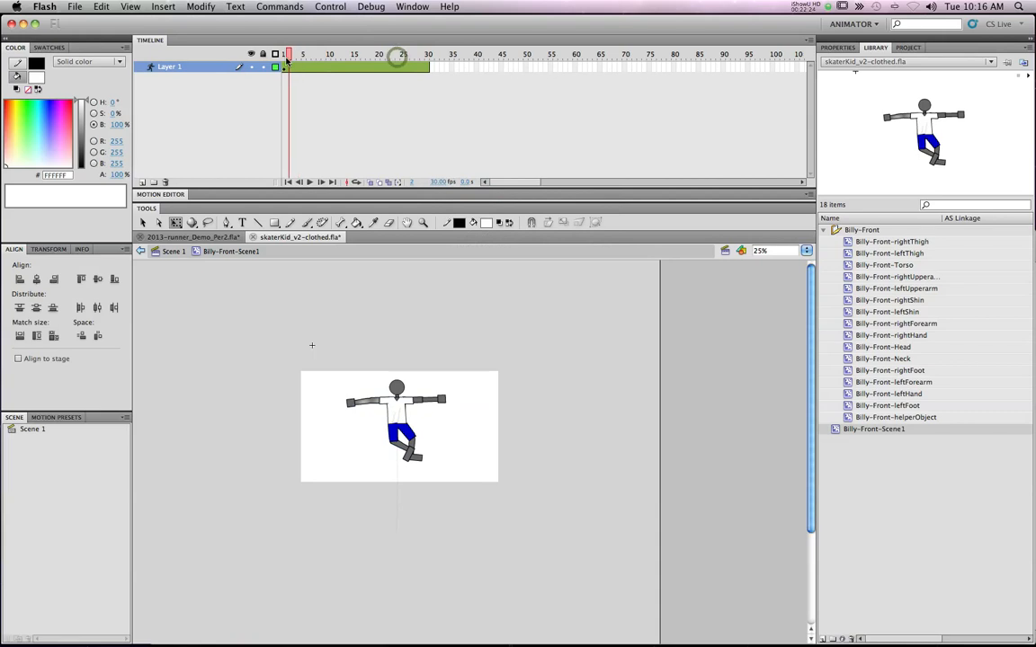
key("super+1")
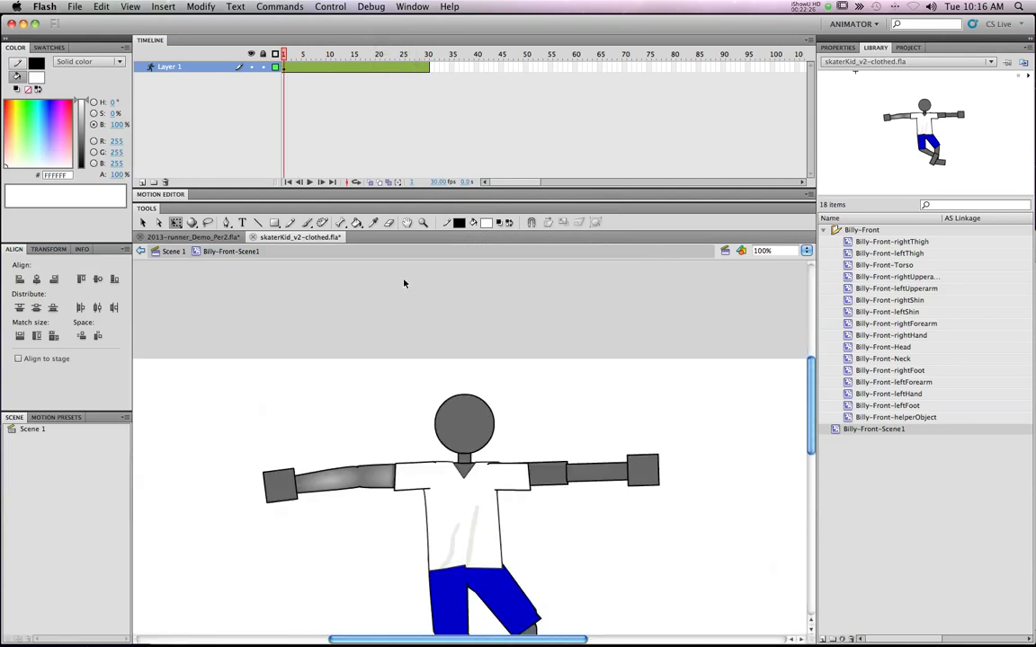
scroll(480, 443, "down", 6)
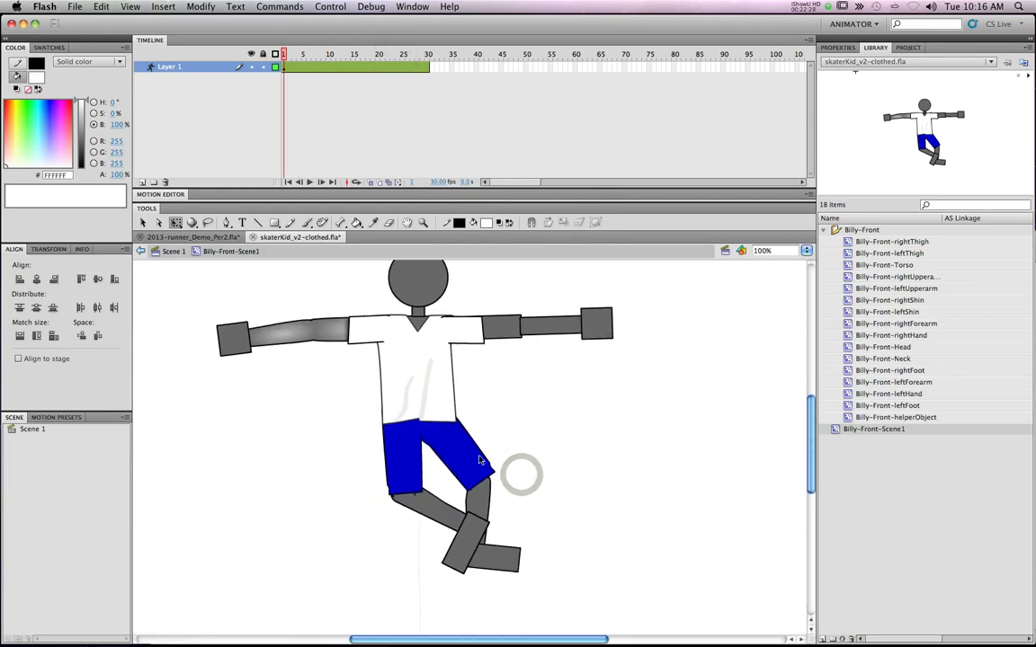
key("v")
left_click_drag(443, 507, 407, 537)
left_click_drag(474, 535, 458, 532)
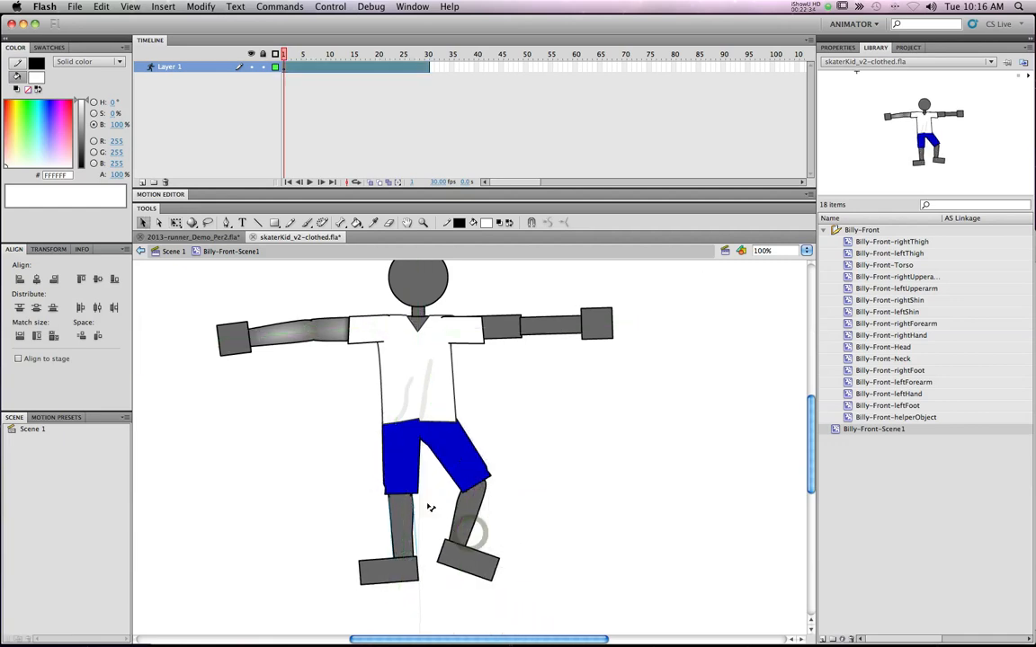
Lower the skater's outstretched arms at frame 1, hanging one beside the body and bending the other across the thigh
left_click_drag(319, 331, 368, 452)
left_click_drag(563, 332, 448, 476)
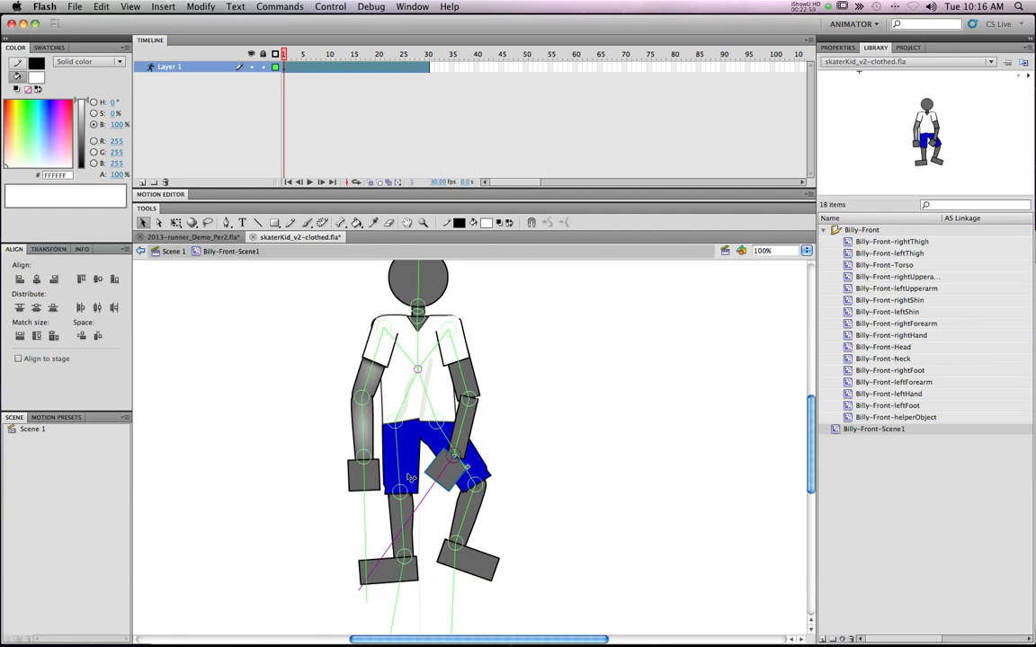
left_click_drag(364, 428, 359, 430)
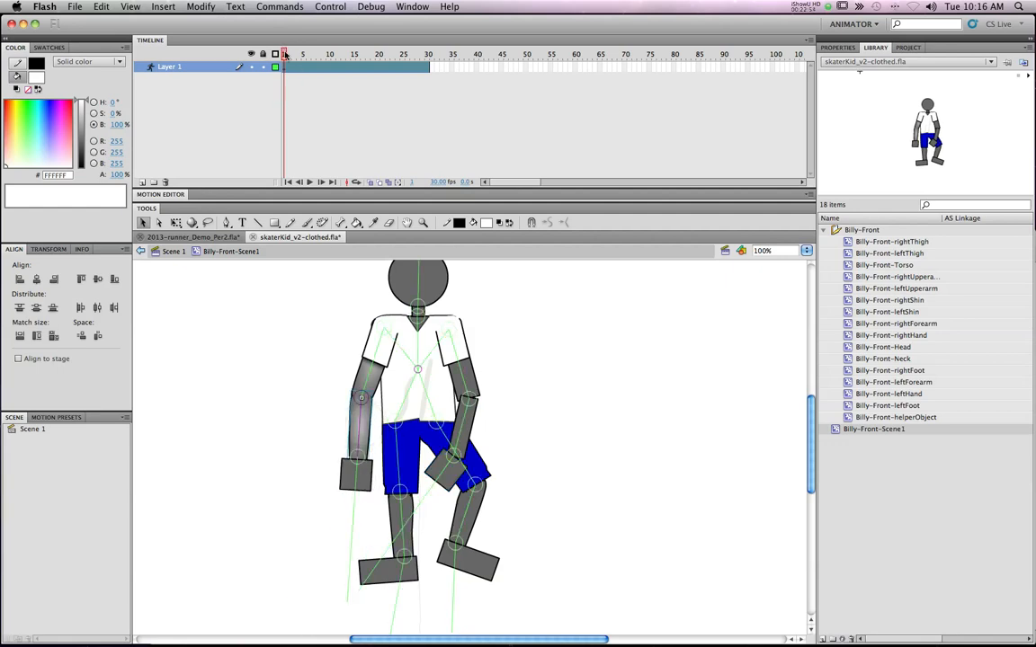
Pose the skater at frame 4, swinging the shaded arm away from the body, spreading the thighs slightly and drawing the bent leg's foot inward
left_click_drag(285, 54, 300, 54)
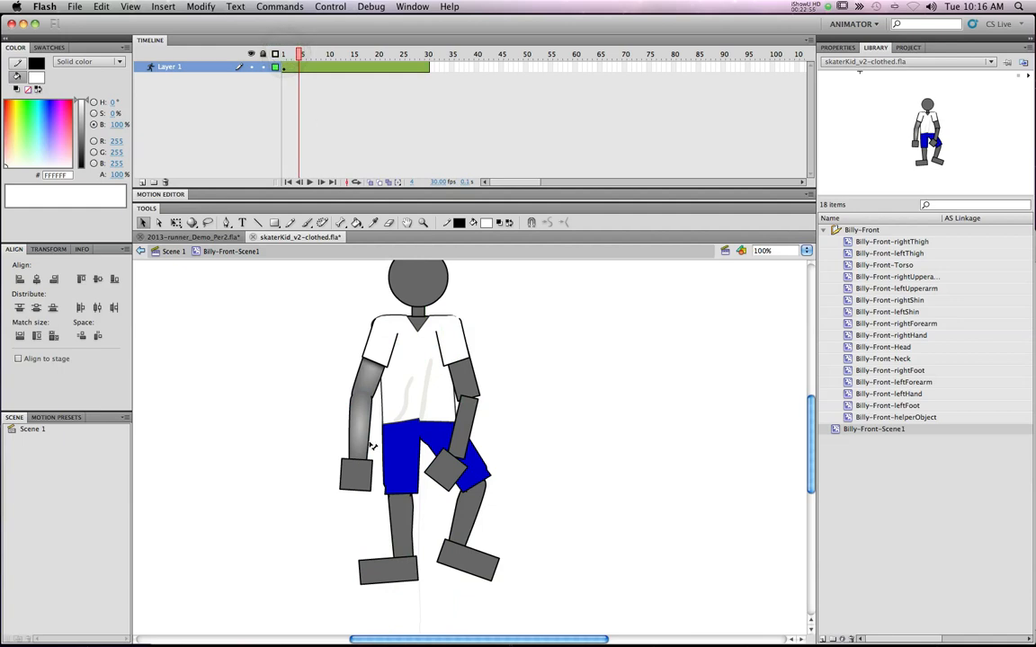
left_click_drag(358, 458, 339, 454)
left_click_drag(376, 372, 366, 367)
left_click_drag(391, 489, 382, 489)
left_click(396, 539)
left_click_drag(399, 540, 456, 437)
left_click_drag(472, 509, 472, 506)
Pose the skater at frame 7, bringing the shaded arm closer to the body, dropping the other forearm and lowering the bent leg
left_click_drag(299, 54, 312, 54)
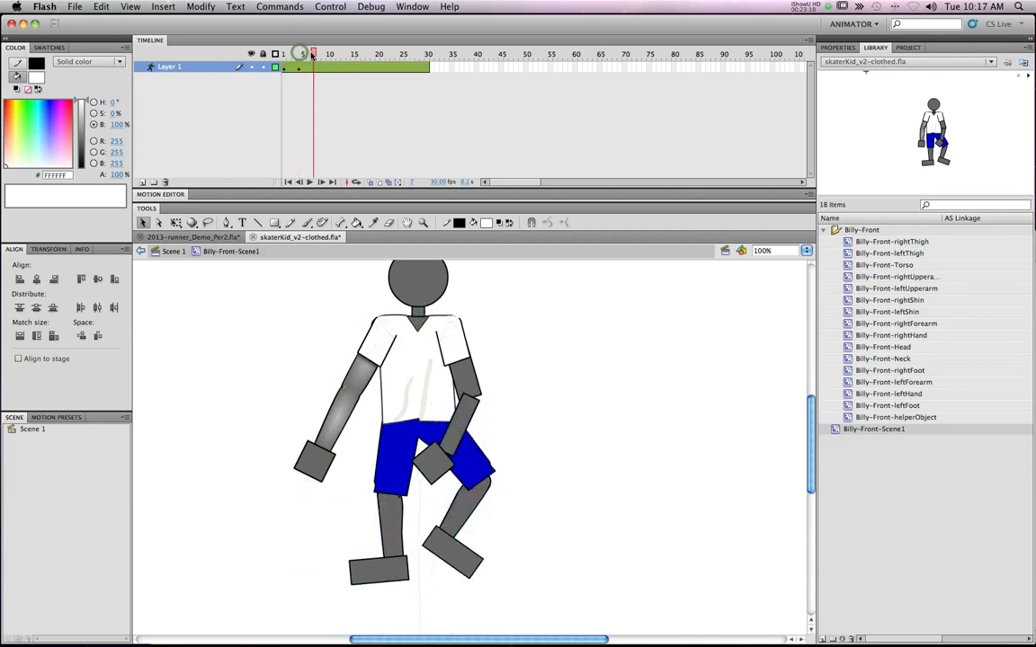
left_click_drag(463, 518, 453, 531)
left_click_drag(459, 438, 473, 446)
left_click_drag(337, 434, 357, 447)
left_click(390, 481)
left_click_drag(396, 529, 385, 531)
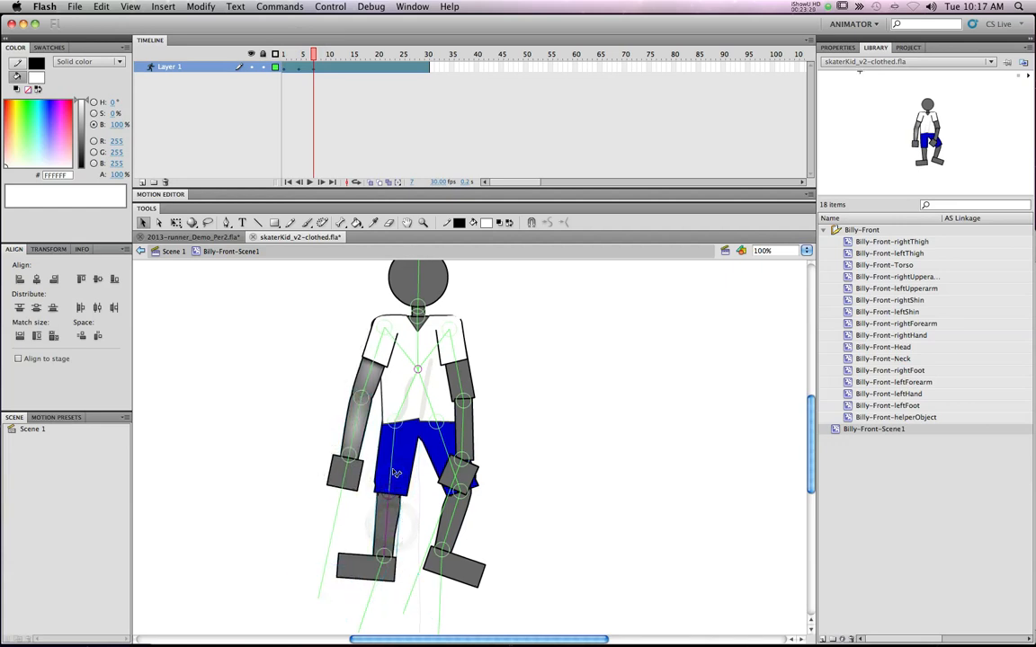
Pose the skater at frame 10 with both arms hanging beside the body and both feet planted apart
left_click_drag(314, 54, 329, 54)
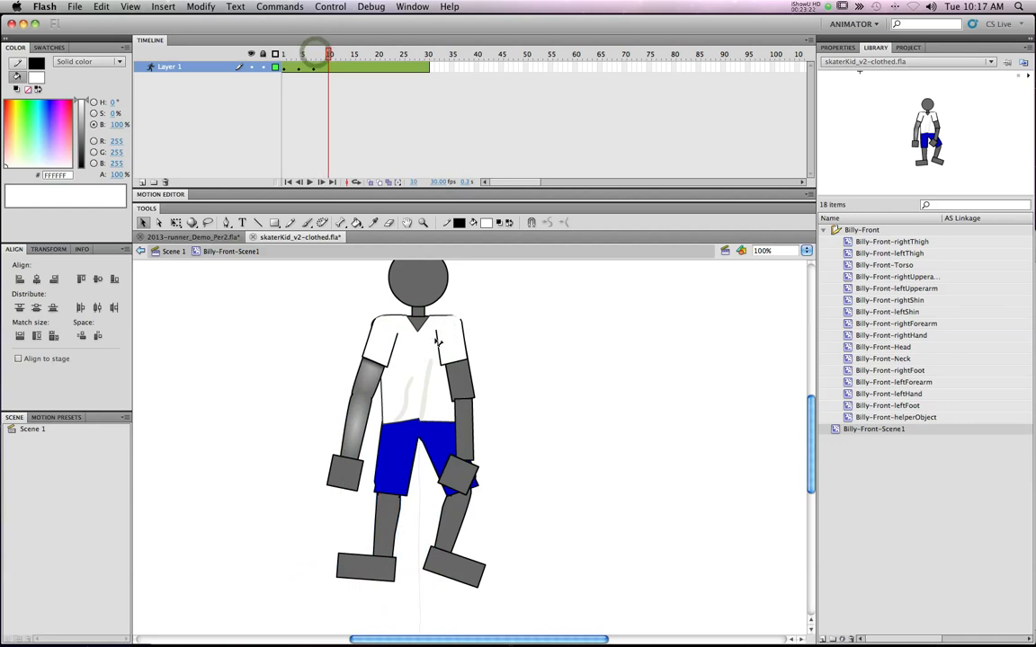
left_click_drag(461, 432, 474, 436)
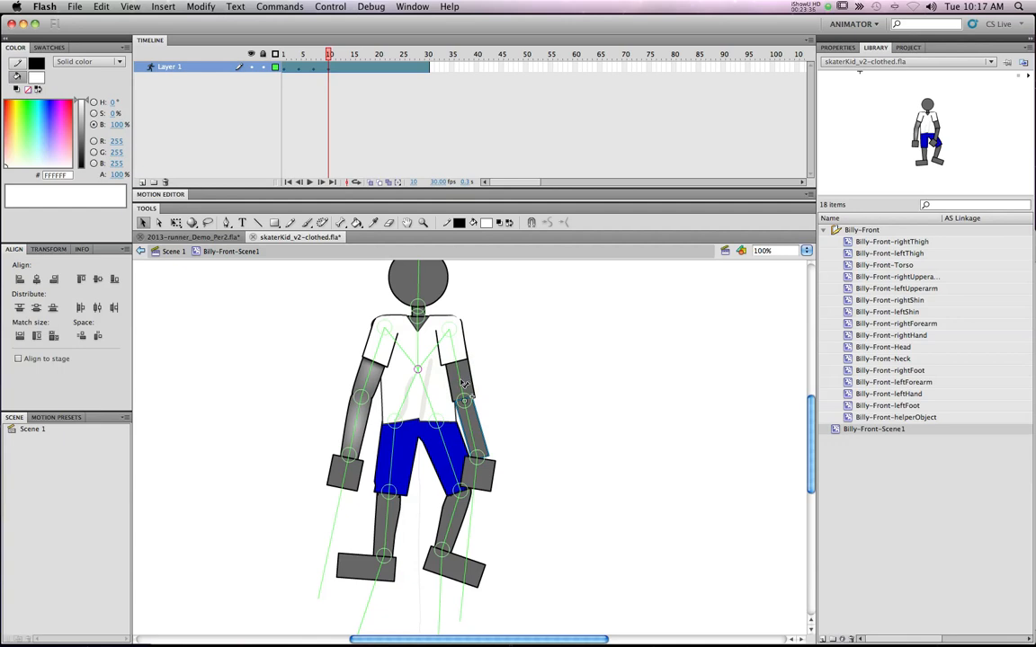
left_click(462, 383)
left_click_drag(464, 384, 481, 430)
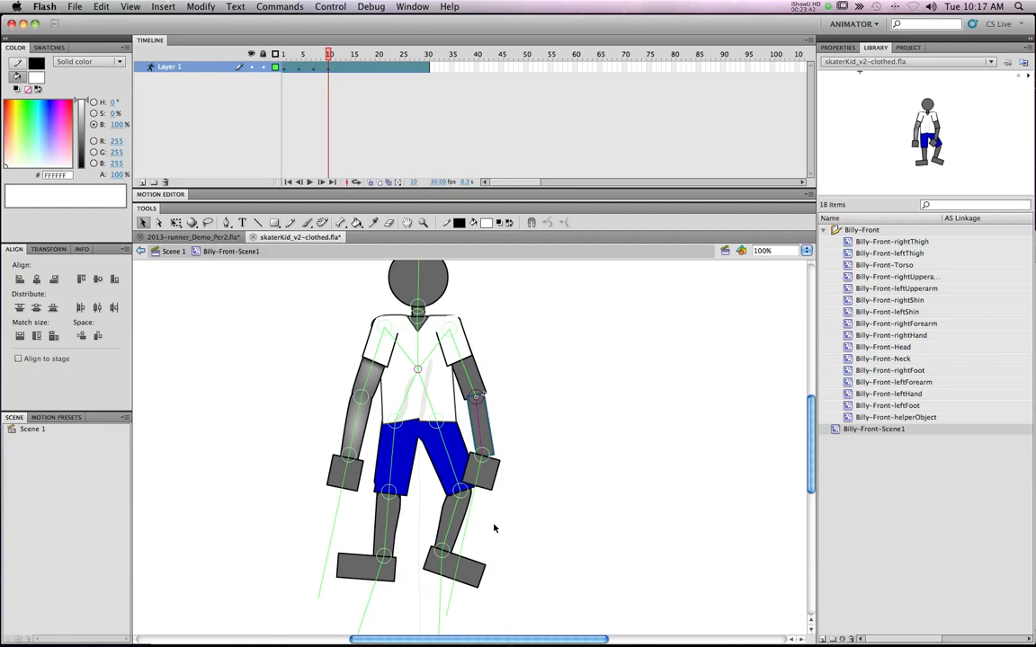
left_click_drag(459, 524, 459, 522)
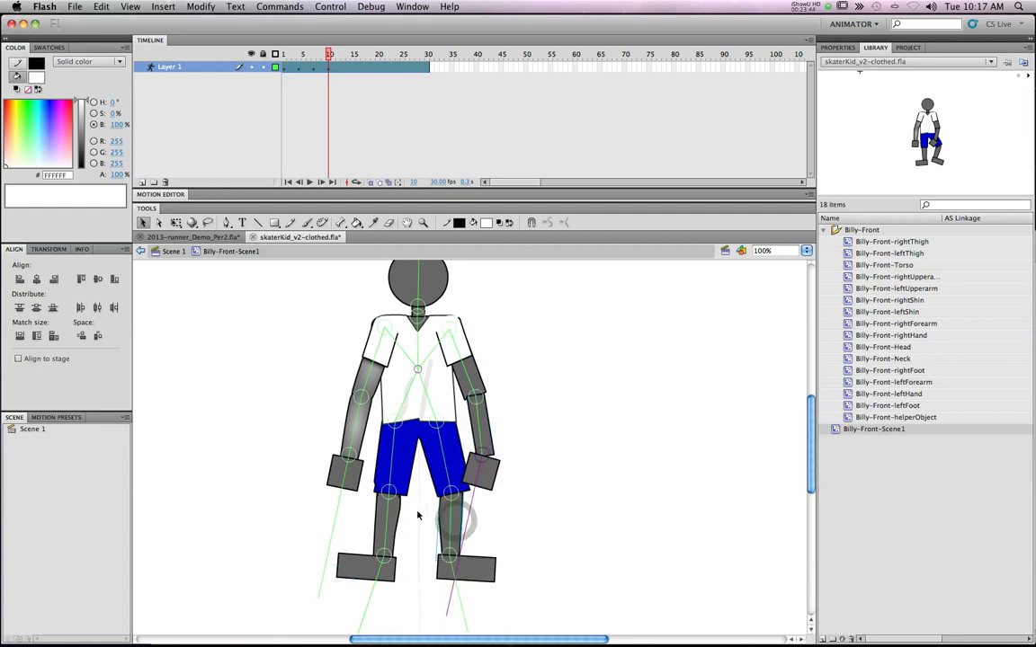
left_click_drag(393, 516, 390, 517)
mouse_move(358, 452)
left_mouse_down()
mouse_move(308, 623)
mouse_move(348, 438)
left_mouse_up()
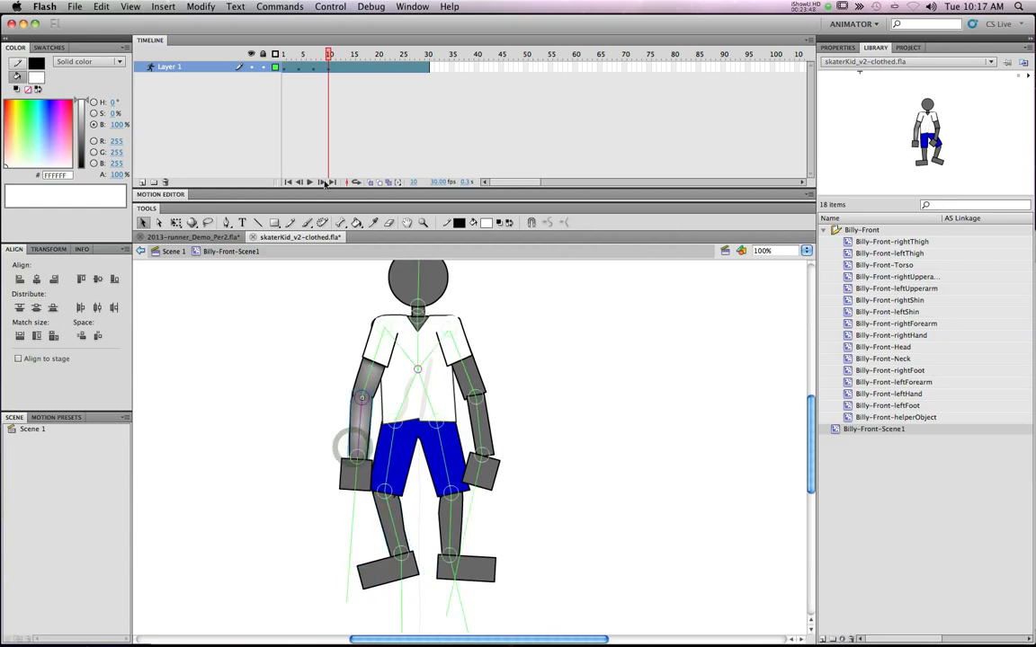
Pose the skater at frame 13, bending the shaded arm and its knee, straightening the opposite leg and swinging the other forearm outward
left_click_drag(330, 57, 341, 56)
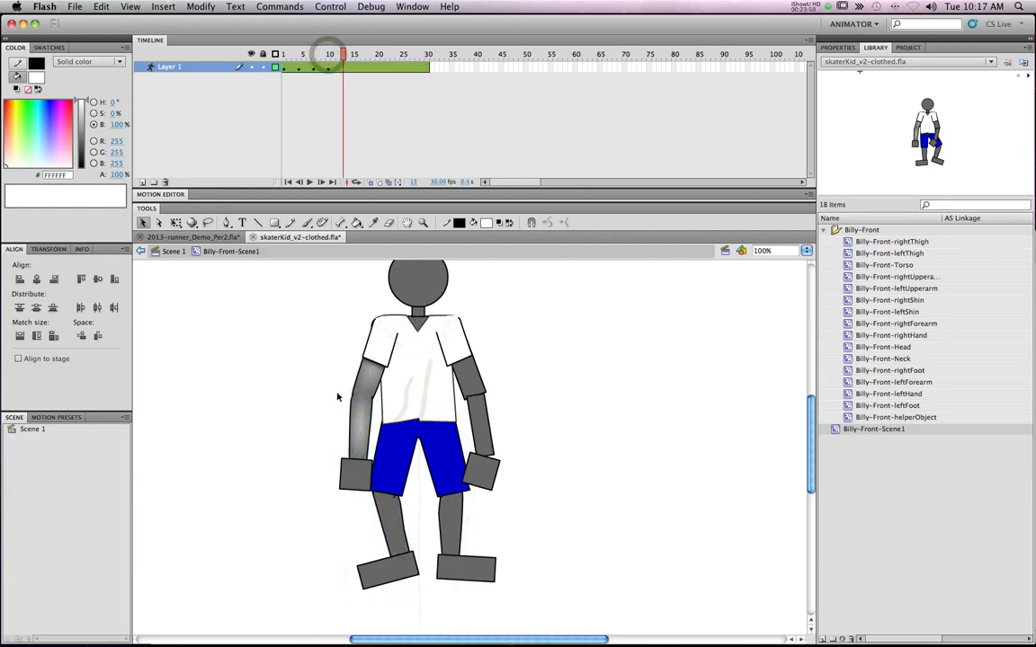
left_click_drag(487, 447, 495, 449)
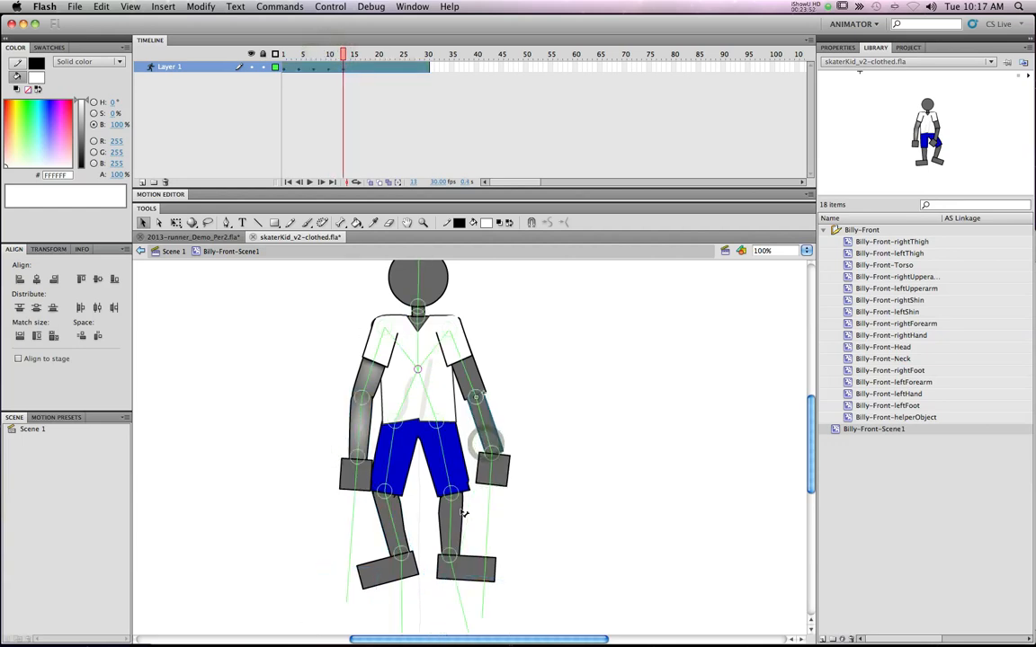
left_click_drag(460, 512, 482, 534)
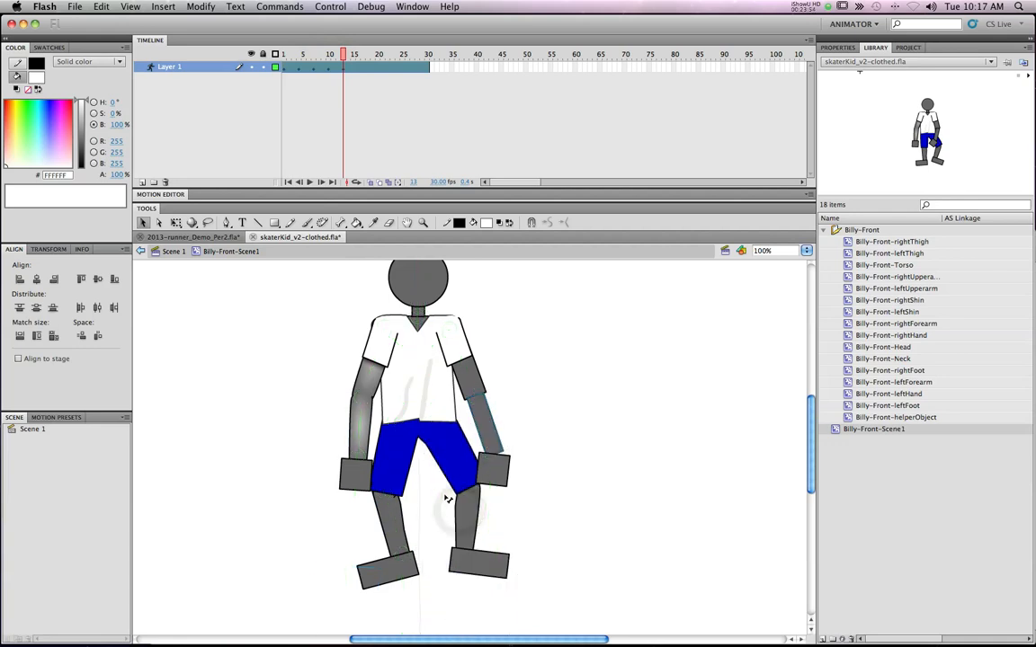
left_click_drag(463, 466, 457, 527)
left_click_drag(359, 448, 382, 453)
left_click_drag(398, 495, 382, 529)
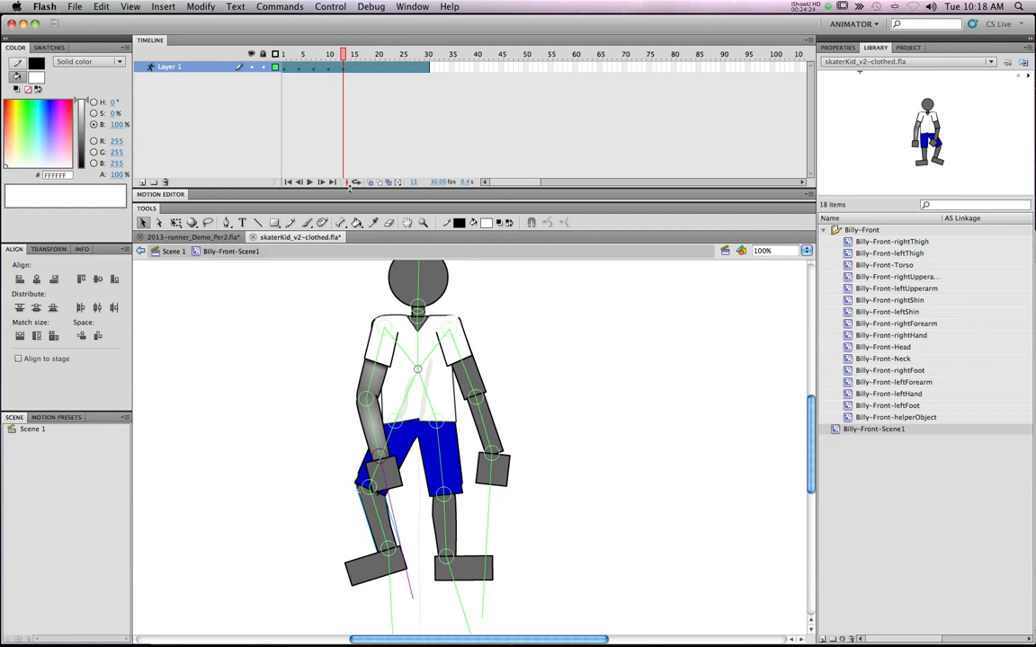
Pose the skater at frame 16, raising the bent knee with the shaded forearm across it and moving the other upper arm outward
left_click_drag(346, 54, 357, 54)
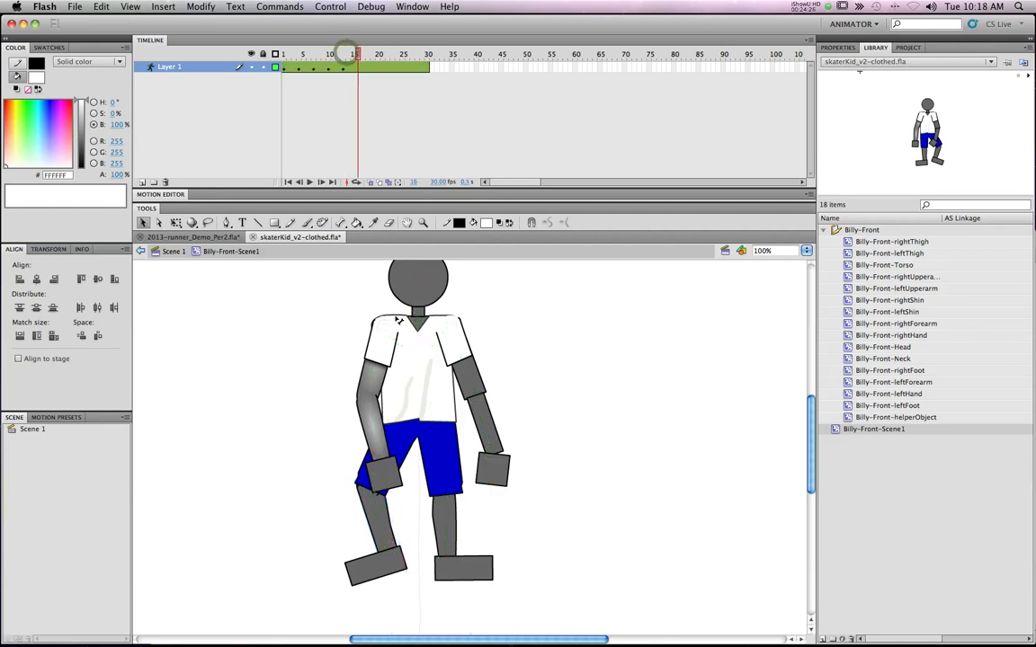
left_click_drag(378, 443, 394, 442)
left_click_drag(377, 486, 362, 501)
left_click_drag(455, 529, 446, 532)
left_click_drag(461, 381, 468, 379)
left_click_drag(502, 417, 493, 423)
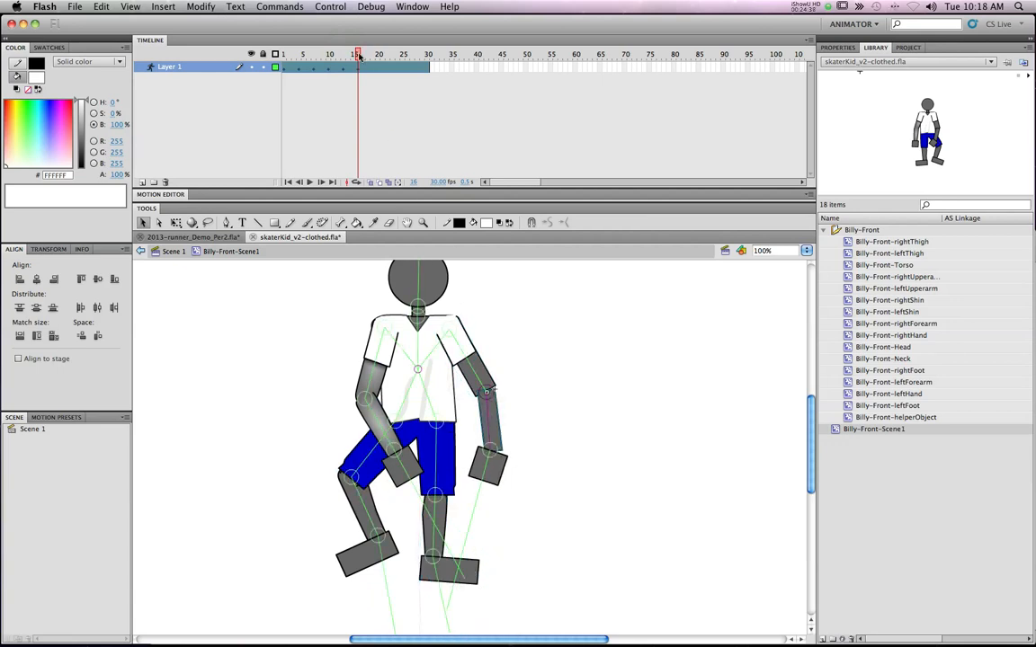
Pose the skater at frame 19, lowering the raised knee and bringing both arms back toward the body
left_click_drag(359, 55, 373, 56)
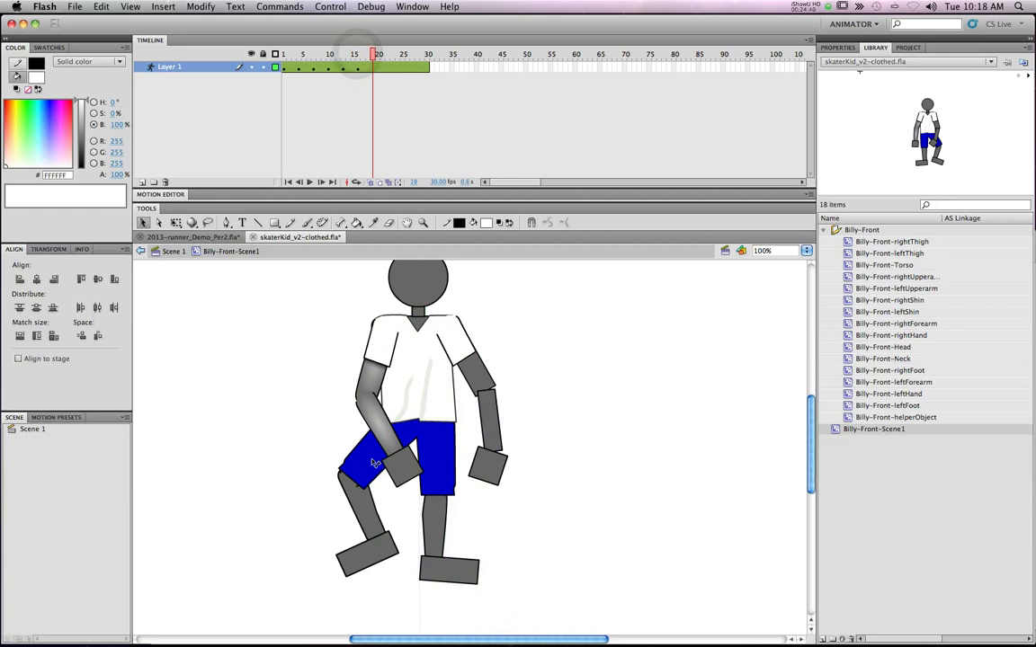
mouse_move(358, 455)
left_mouse_down()
mouse_move(387, 526)
mouse_move(371, 448)
left_mouse_up()
left_click_drag(438, 467, 448, 474)
left_click_drag(455, 530, 440, 534)
left_click_drag(492, 430, 489, 441)
Copy the armature pose from frame 1 and paste it at frame 22 to close the movement cycle
left_click_drag(370, 53, 390, 74)
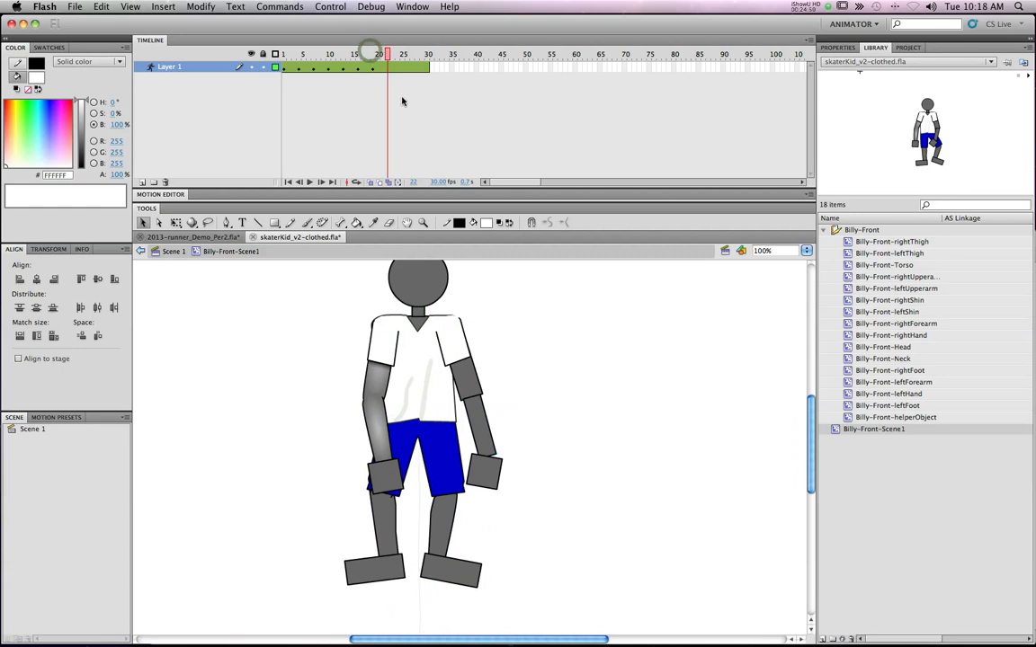
left_click(284, 54)
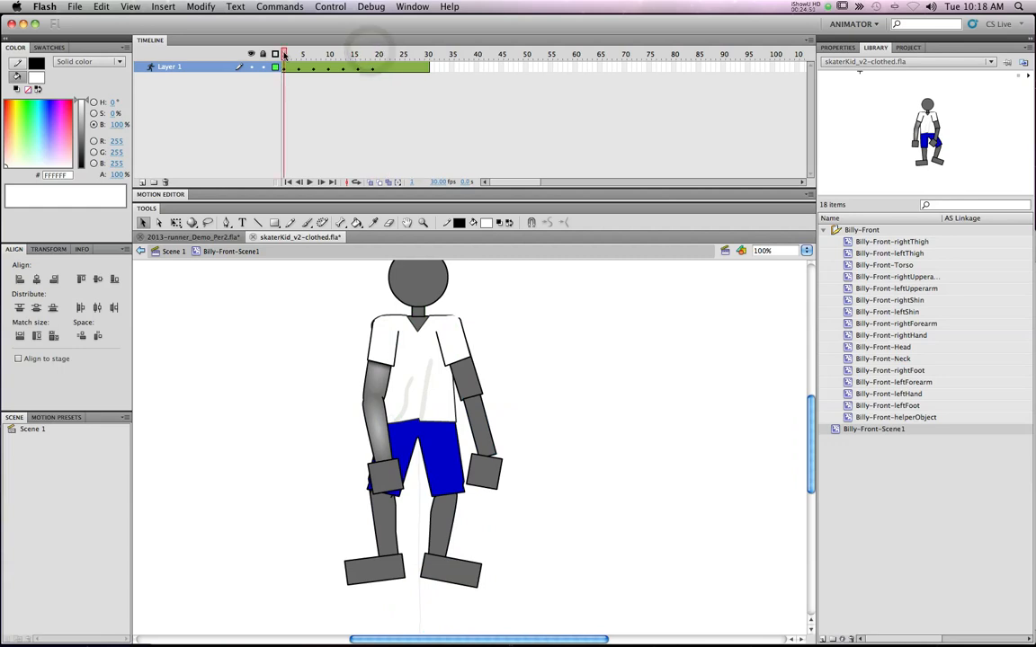
left_click(387, 54)
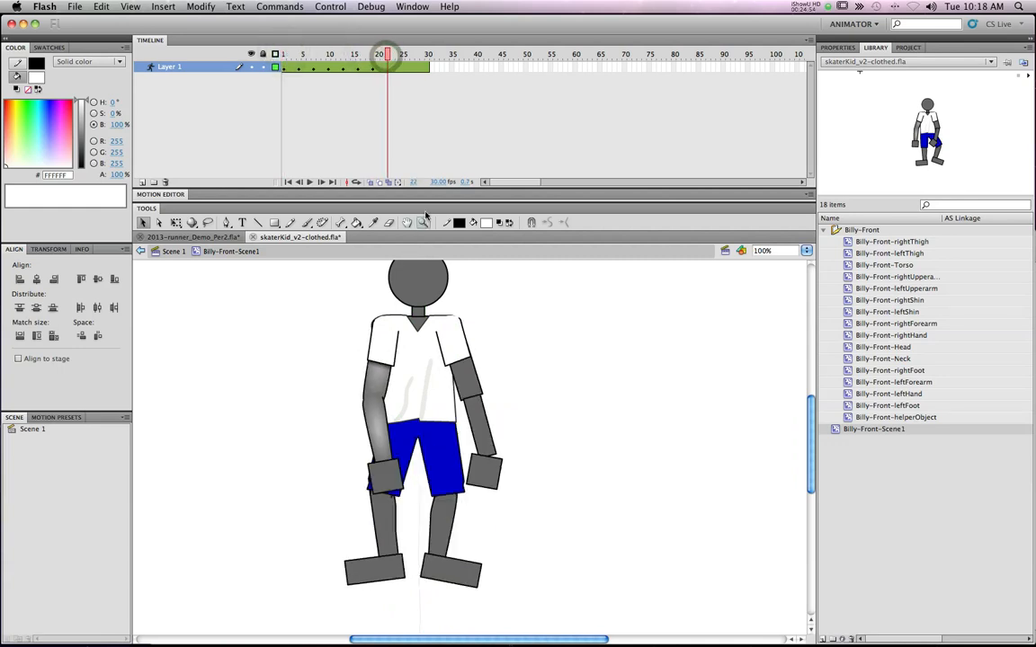
left_click(284, 69)
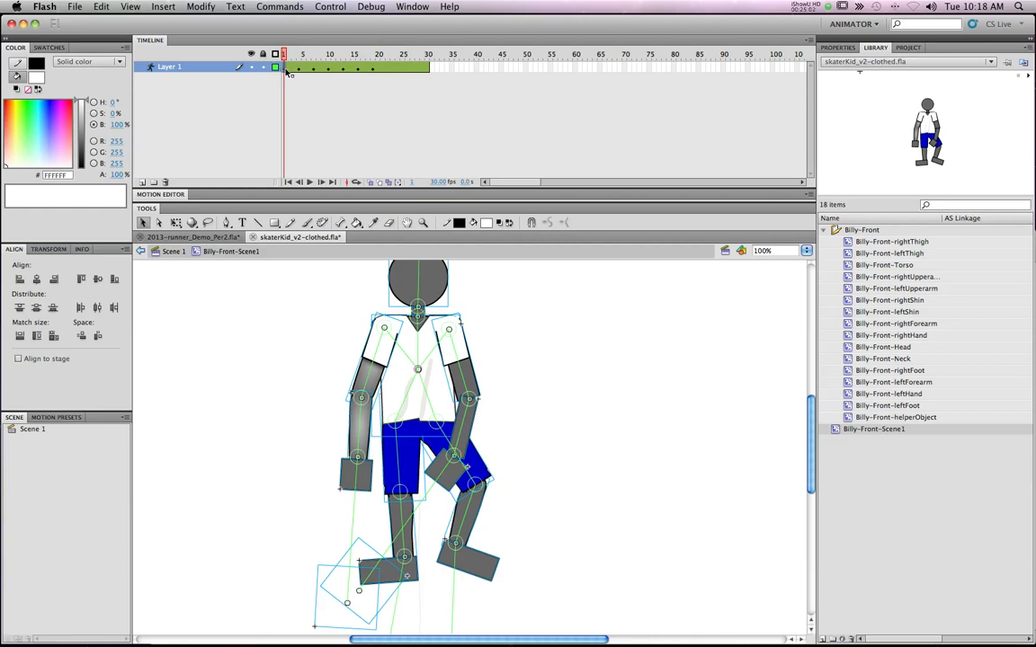
right_click(287, 71)
left_click(323, 280)
left_click(388, 54)
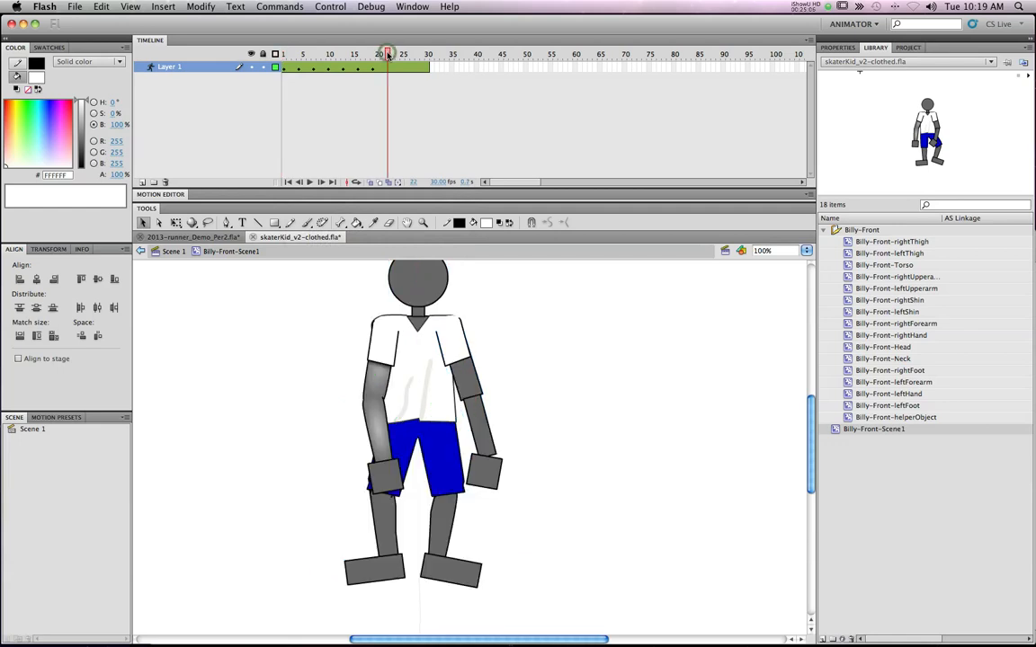
left_click(388, 69)
right_click(387, 70)
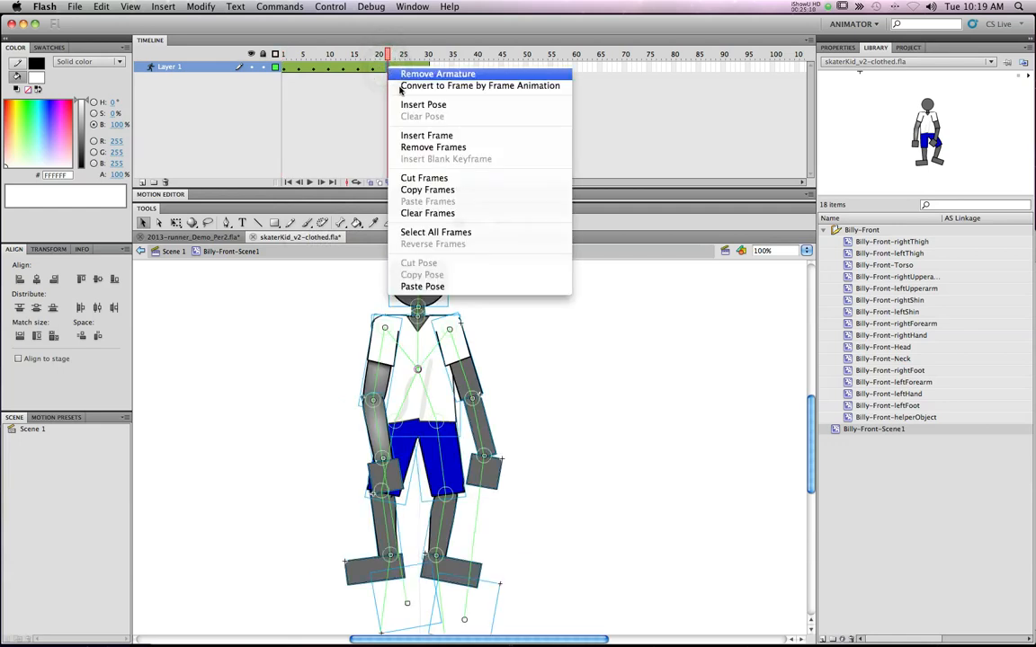
left_click(422, 286)
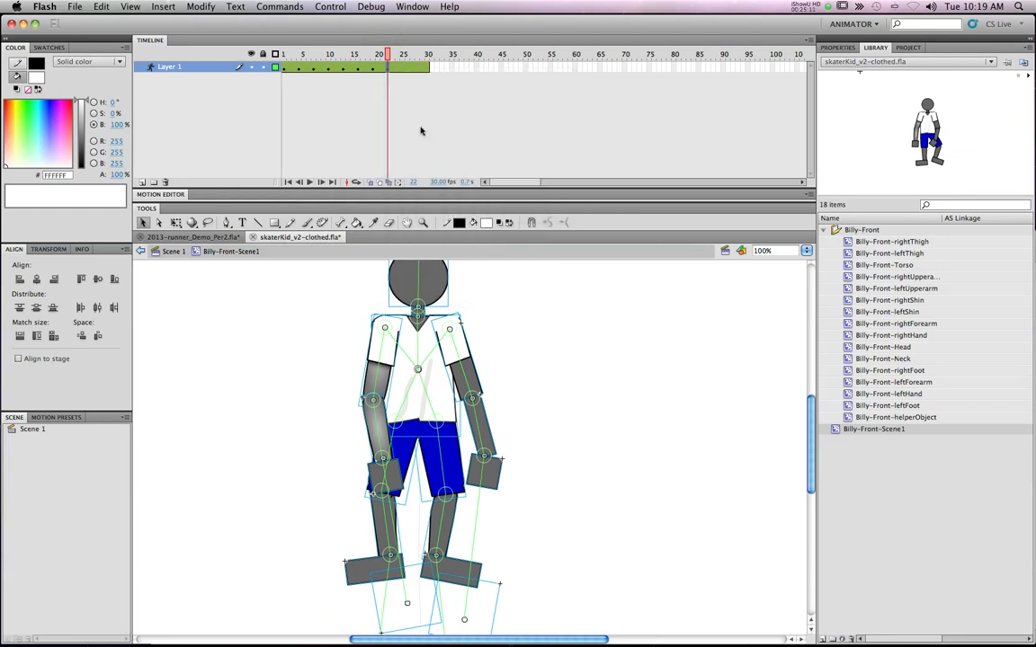
Scrub through the posed cycle, return to Scene 1 and test the movie, then close the preview
left_click(393, 70)
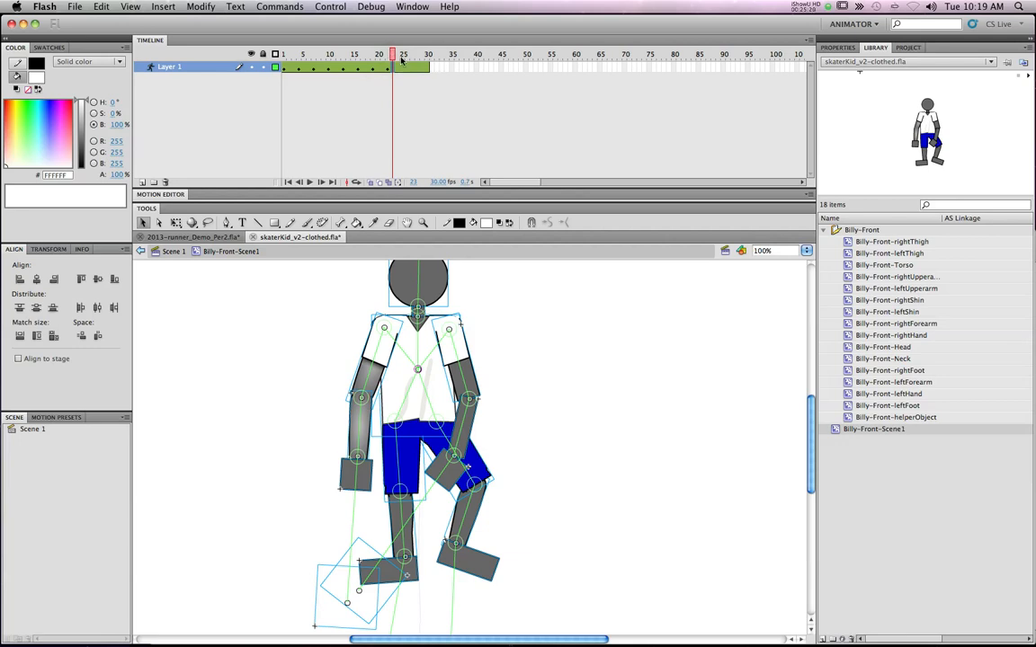
left_click_drag(396, 56, 224, 47)
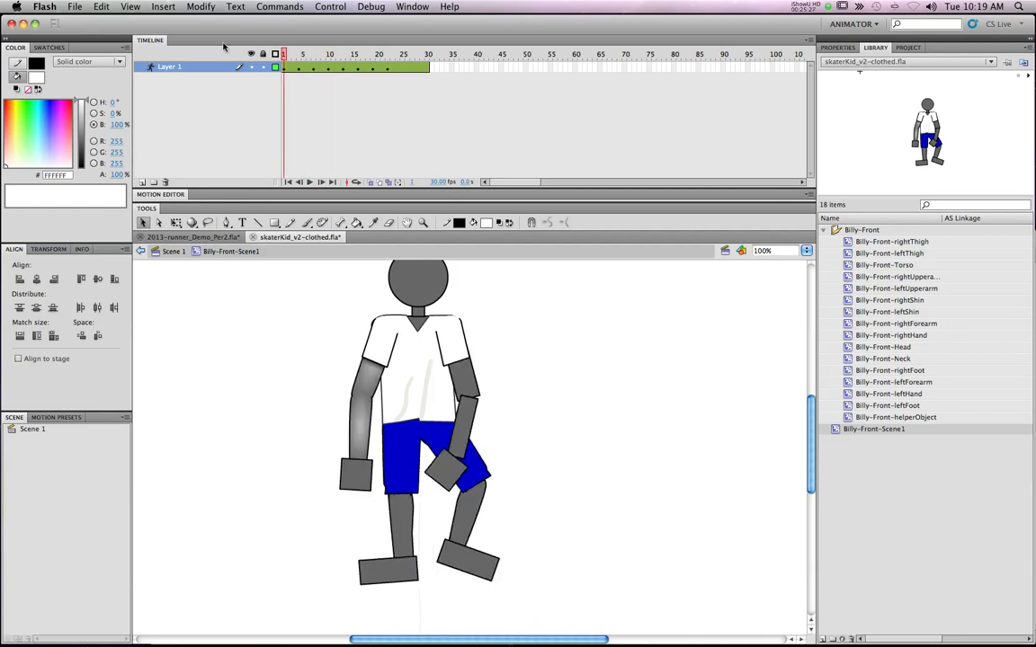
left_click(173, 251)
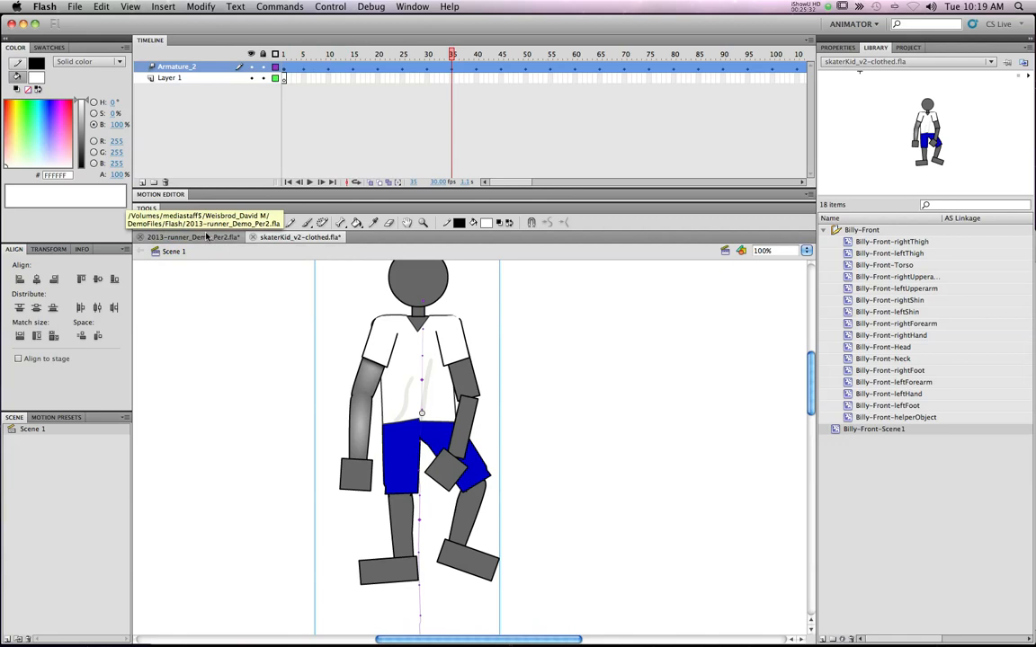
key("super+Return")
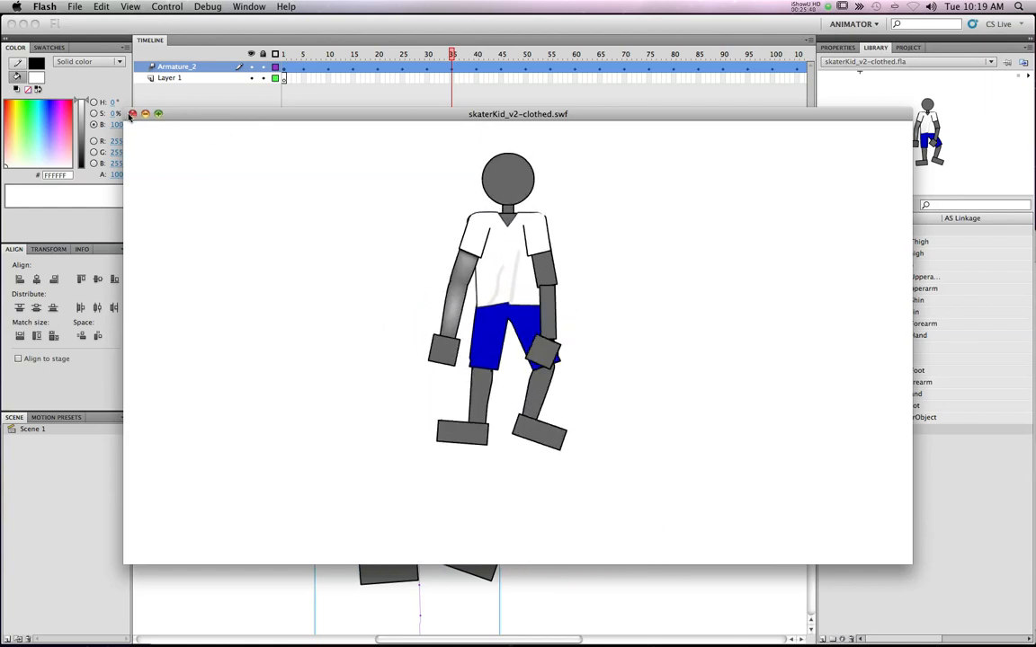
left_click(132, 114)
Reopen the skater symbol and remove the unused frames 23 to 30 after the last pose
double_click(400, 352)
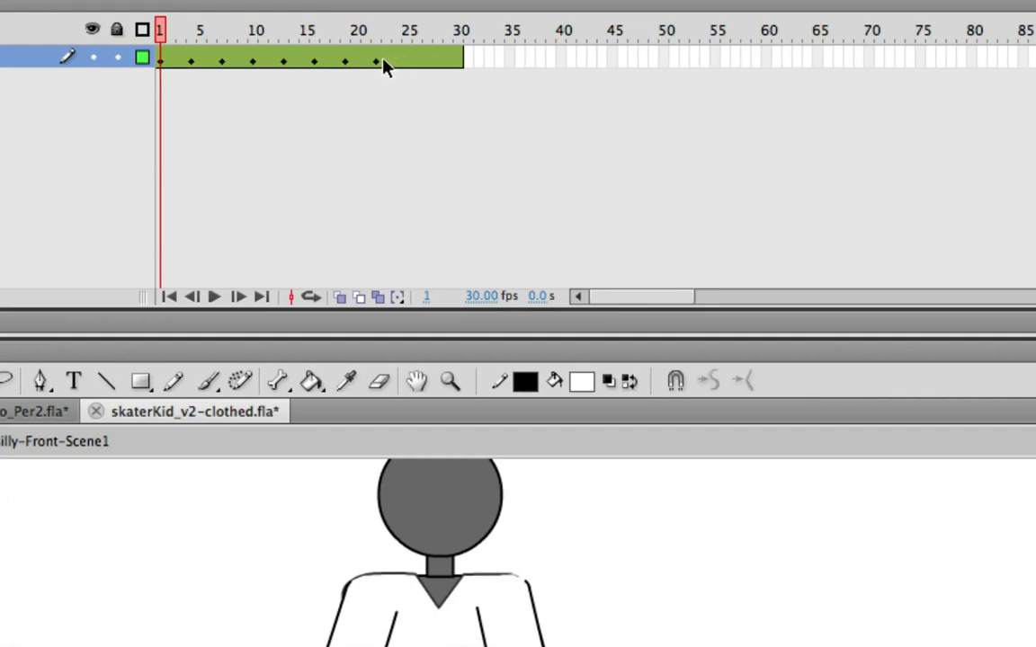
left_click_drag(383, 60, 455, 58)
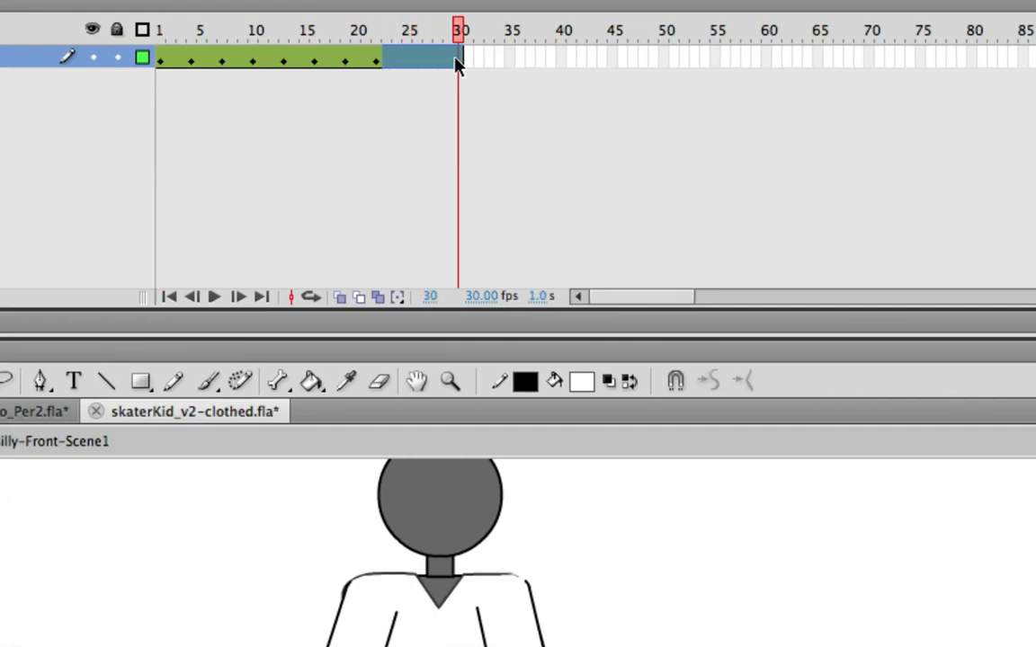
right_click(414, 56)
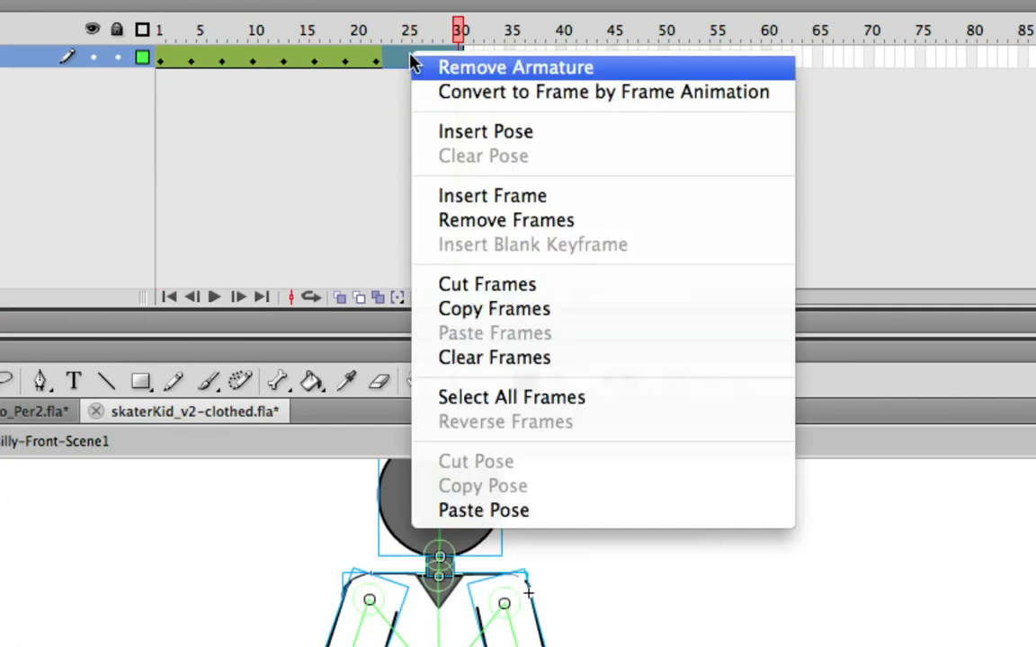
left_click(486, 222)
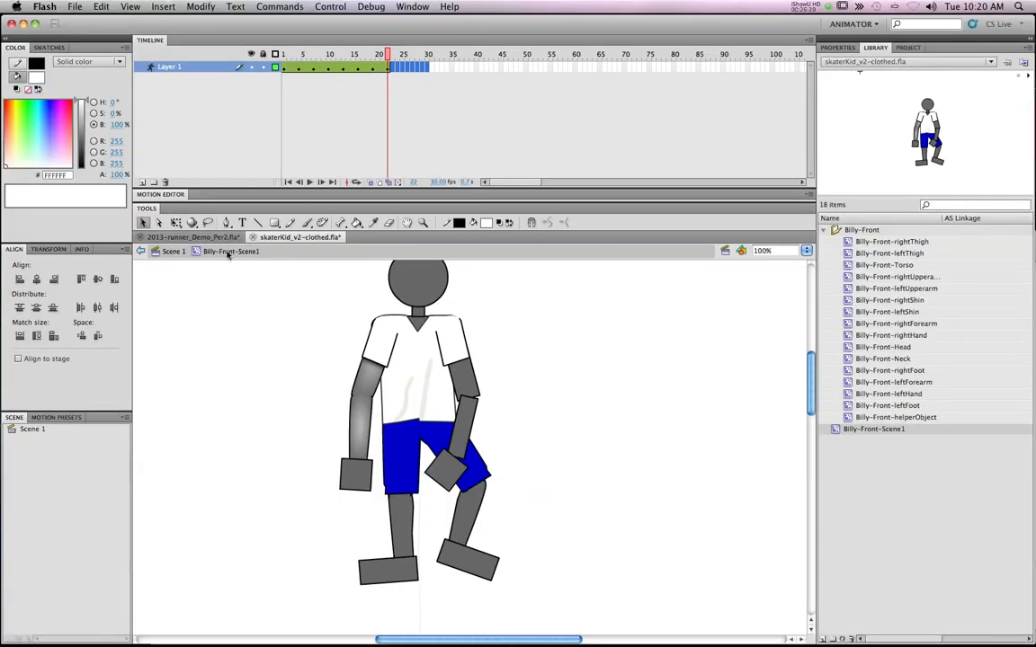
Test the movie from Scene 1 to review the shortened movement cycle and close the preview
left_click(183, 252)
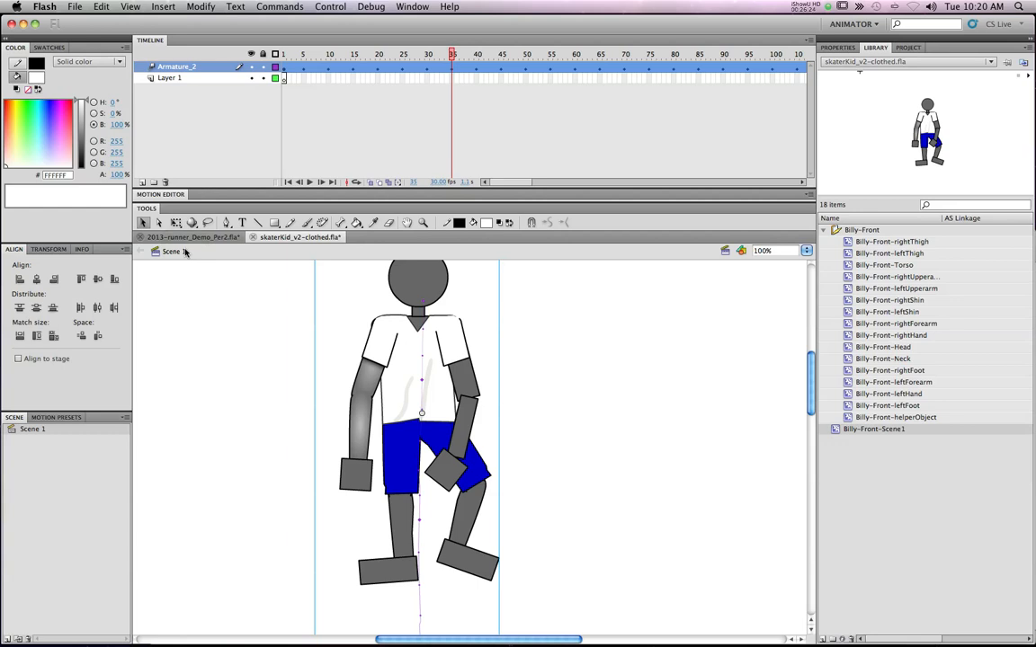
key("super+Return")
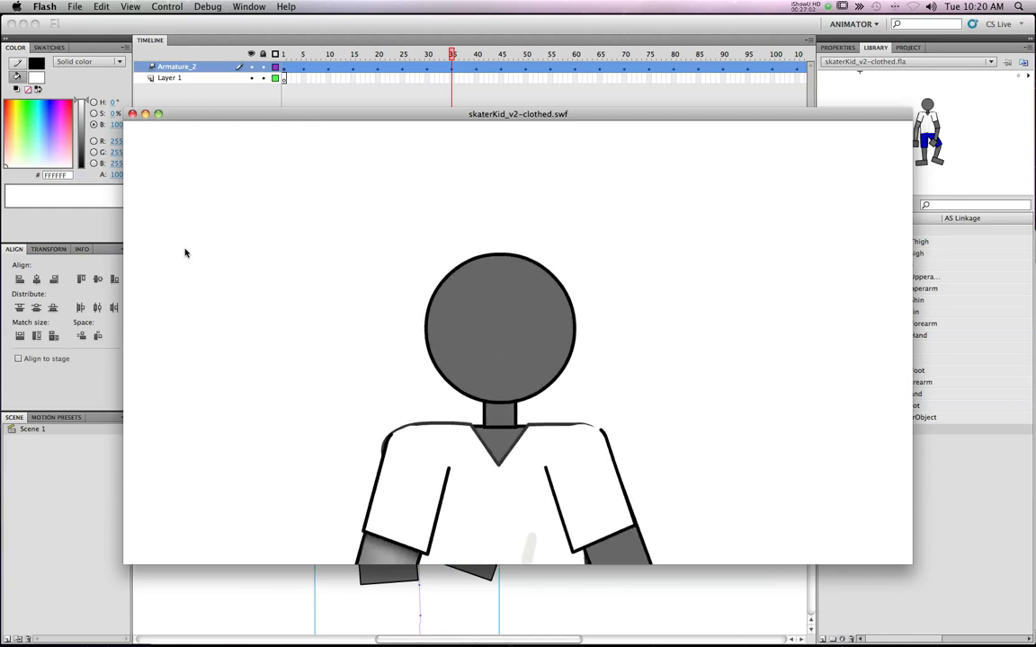
left_click(132, 113)
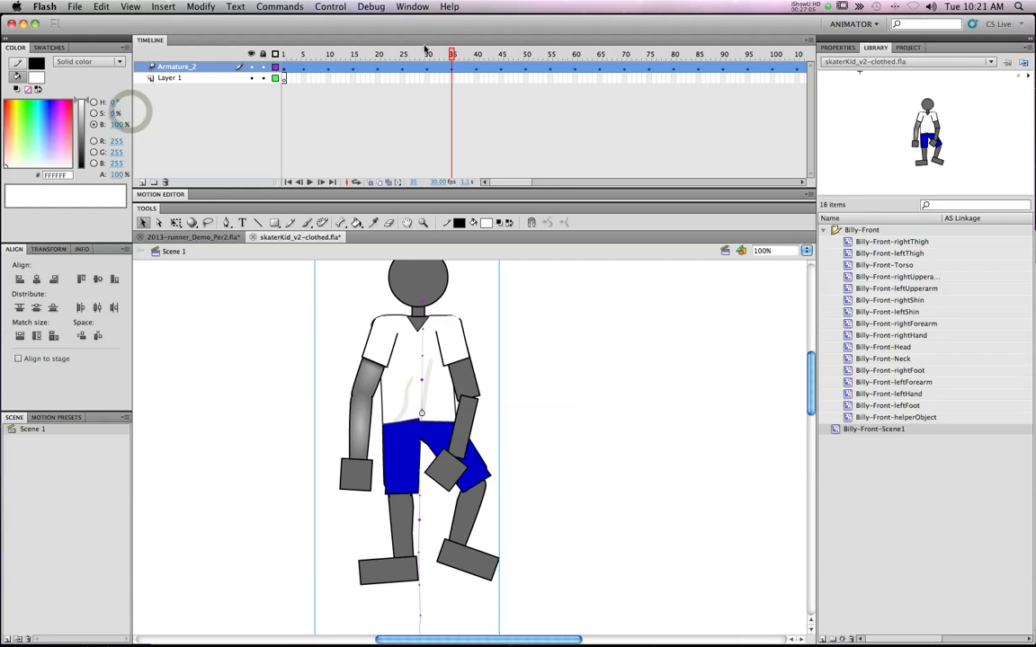
Scrub the Scene 1 tween to frame 43 and reopen the skater's symbol for editing
left_click_drag(424, 50, 493, 89)
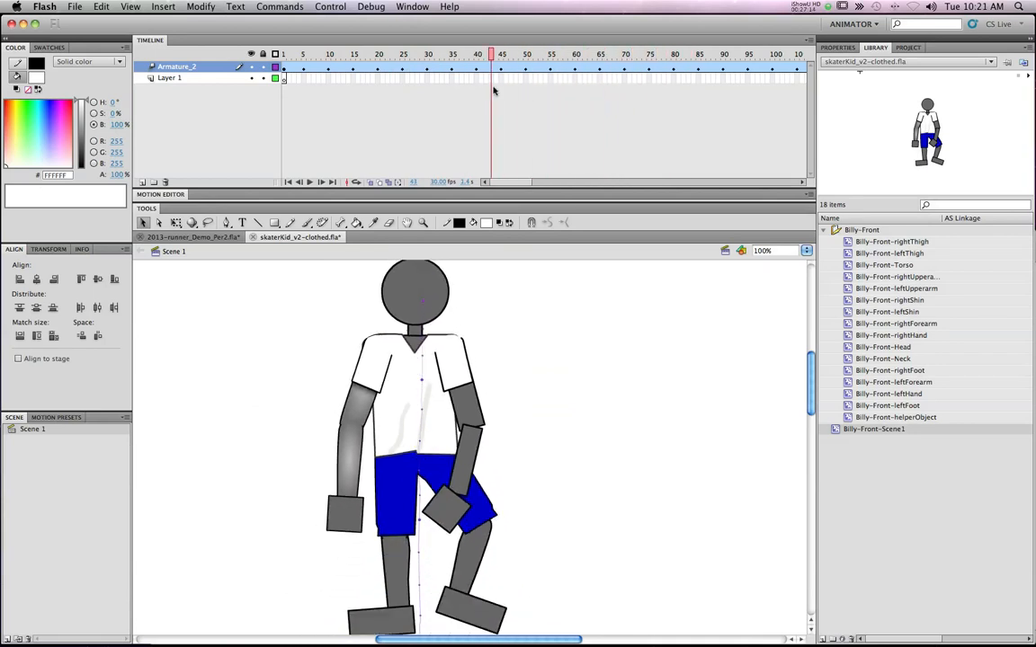
left_click(358, 405)
double_click(372, 391)
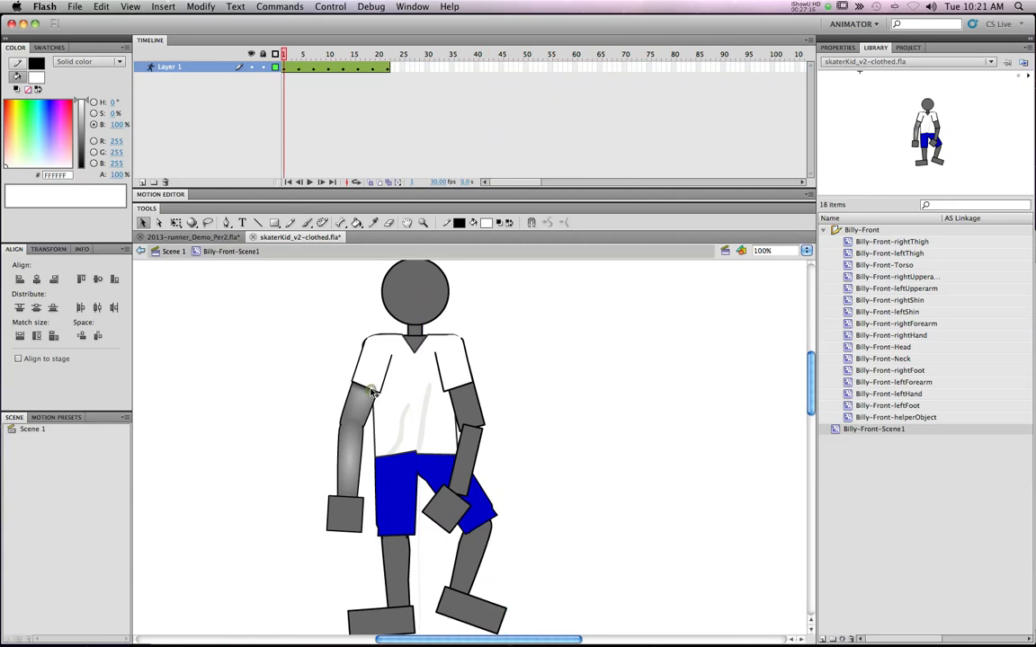
Scrub the symbol's armature cycle from frame 1 to frame 22 and return to Scene 1
left_click_drag(299, 53, 418, 59)
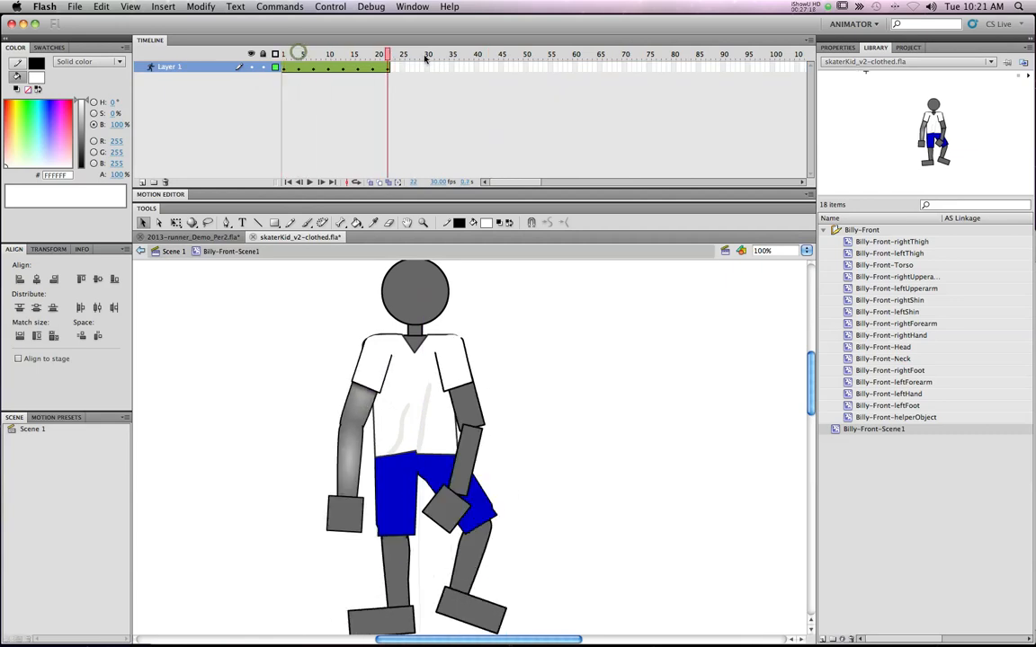
left_click(290, 53)
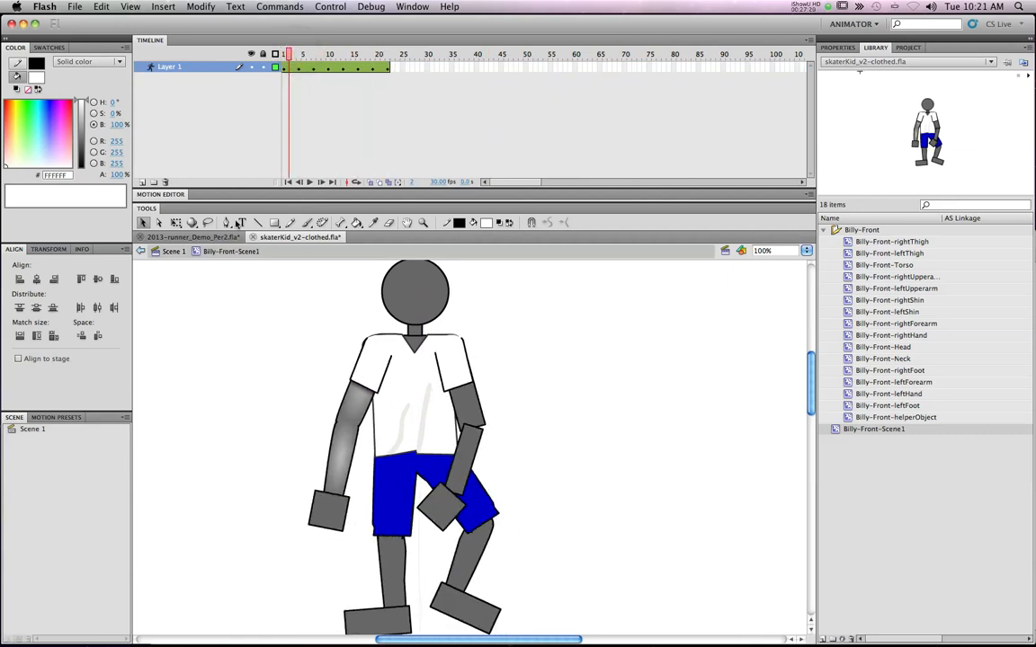
left_click(174, 253)
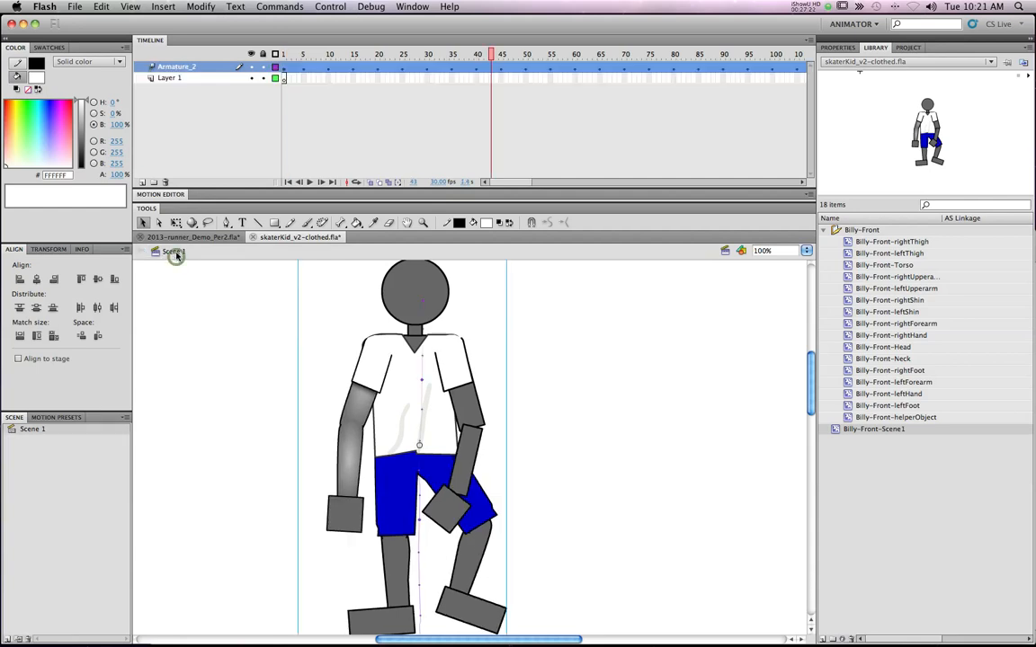
Test the movie from Scene 1 to review the skater's looping cycle together with the motion tween
left_click(384, 7)
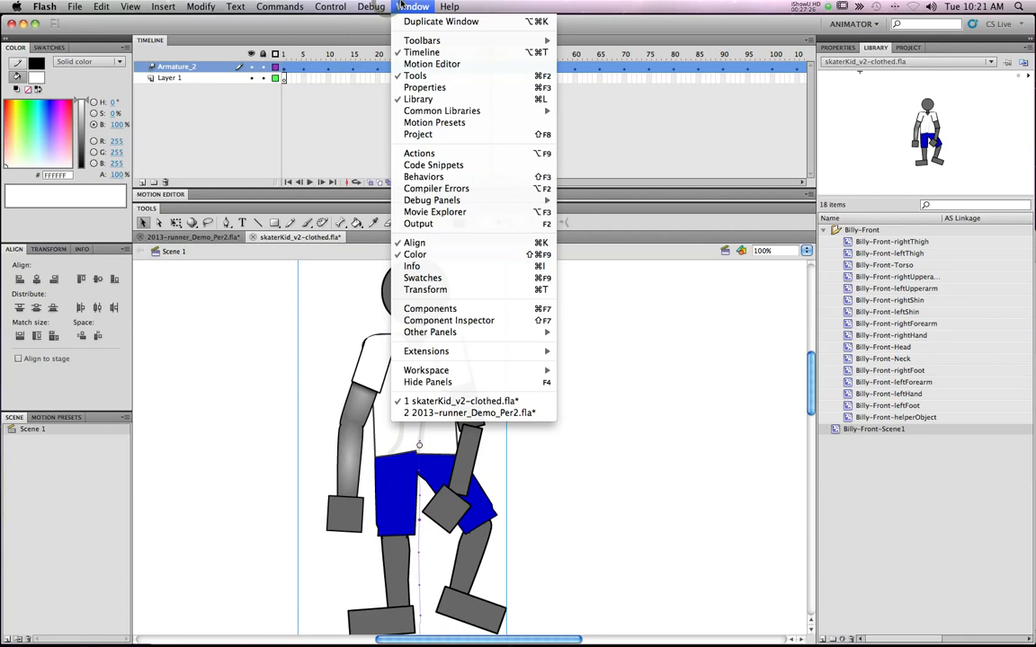
mouse_move(326, 6)
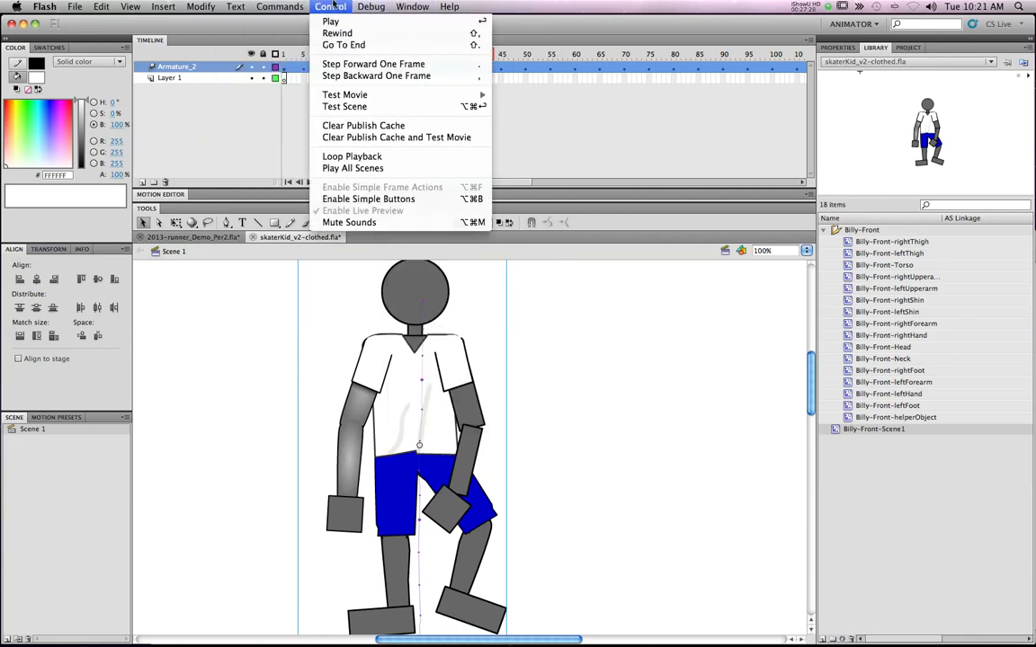
mouse_move(313, 94)
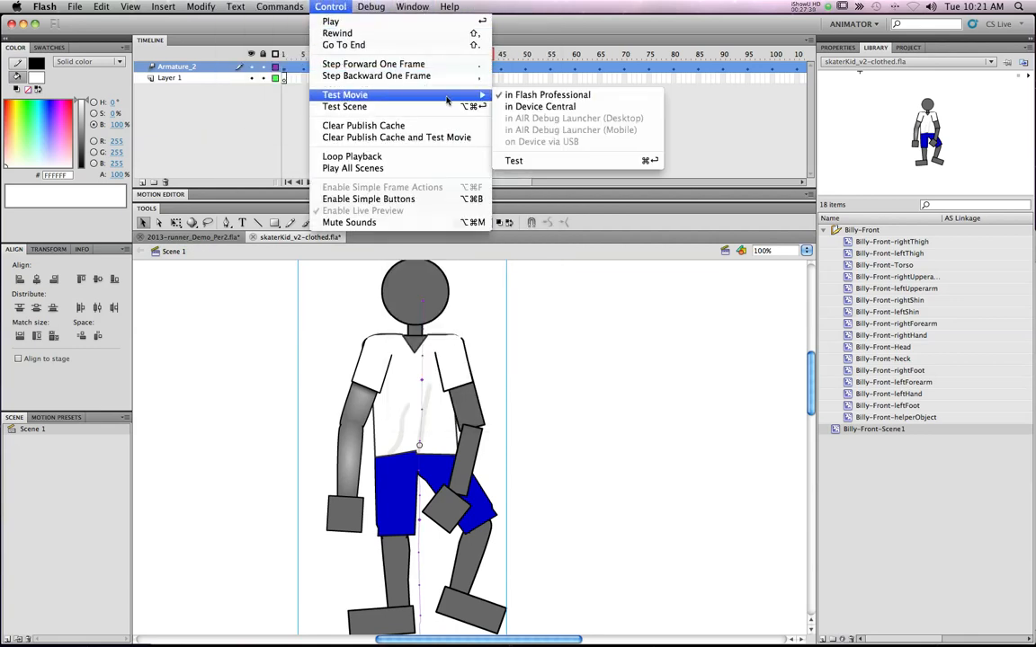
left_click(624, 161)
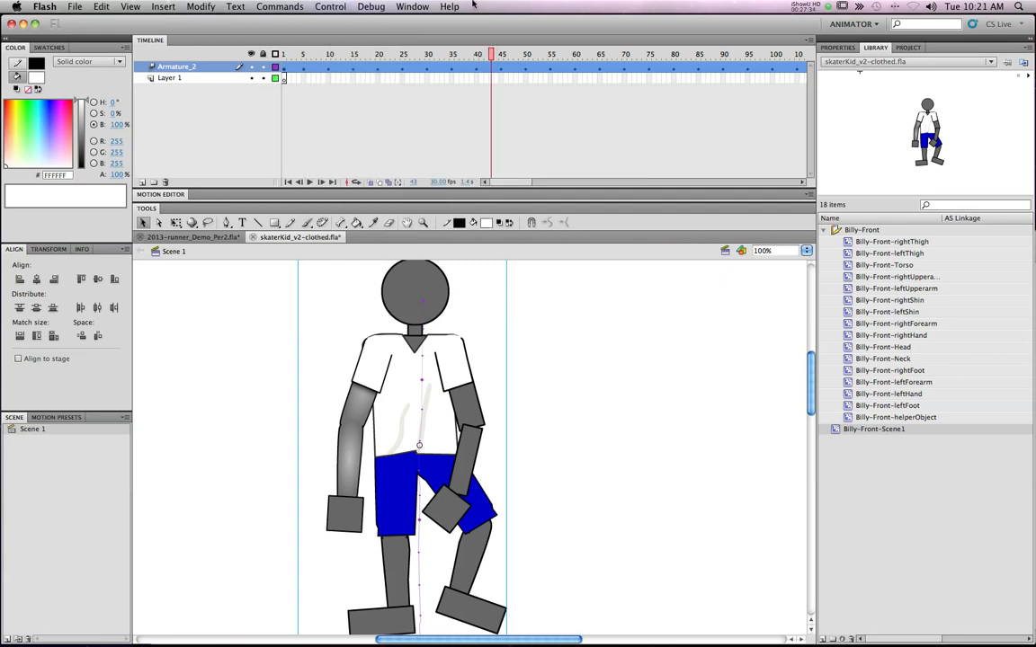